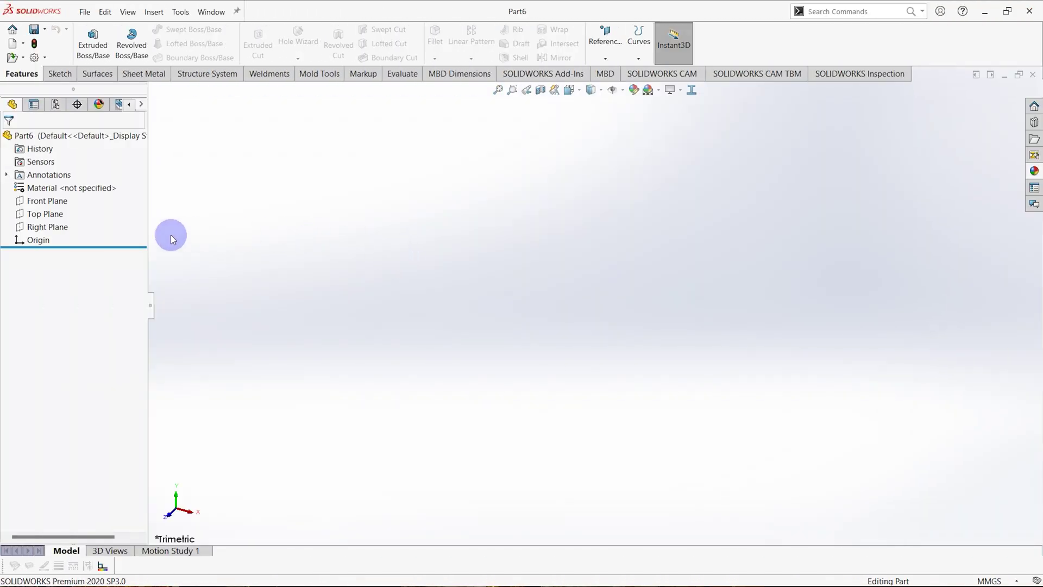
- Start a sketch on the Right Plane and draw a vertical construction line straight down from the origin
right_click(55, 226)
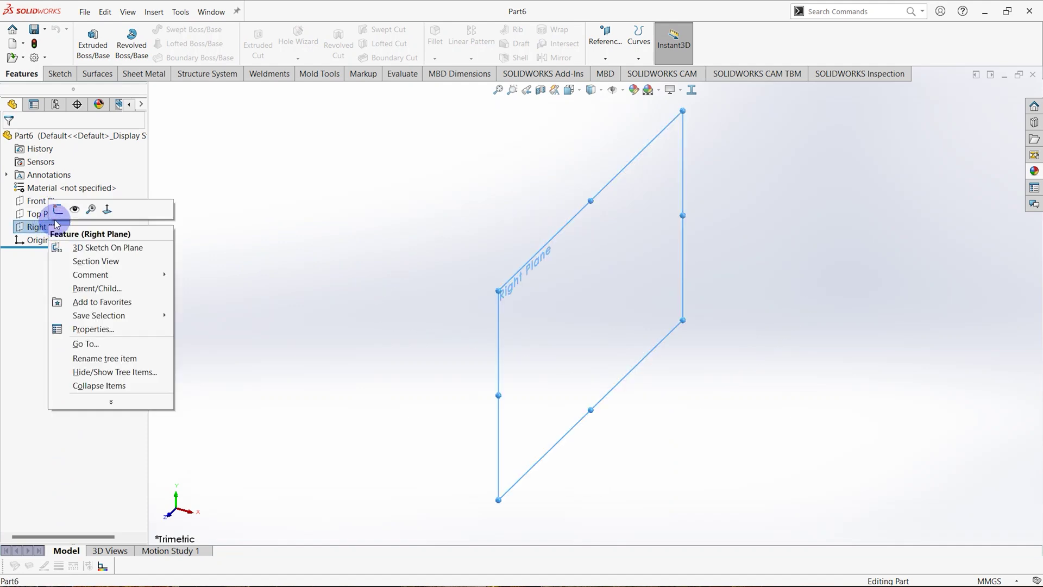
click(58, 209)
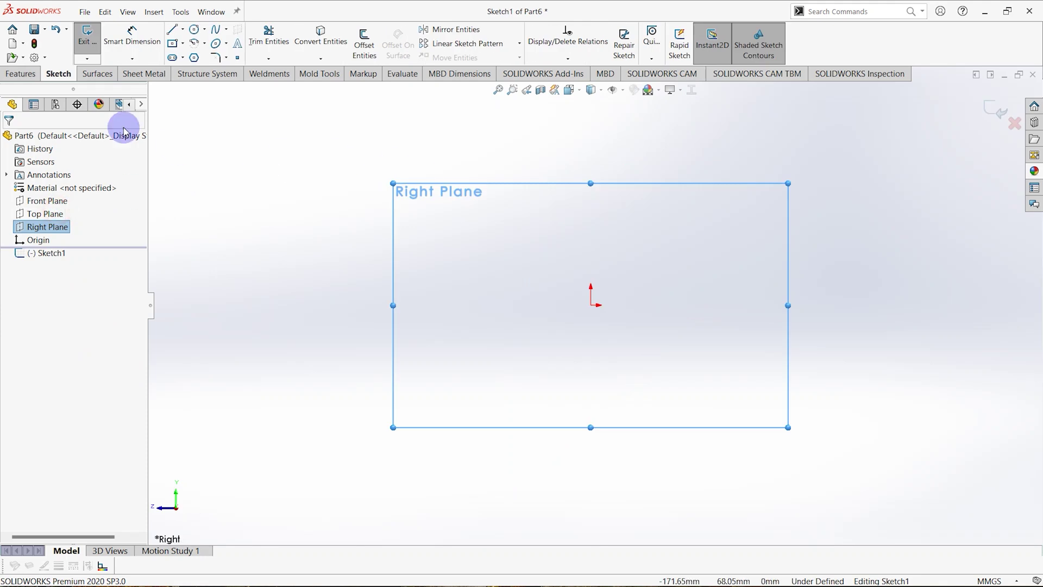
click(182, 30)
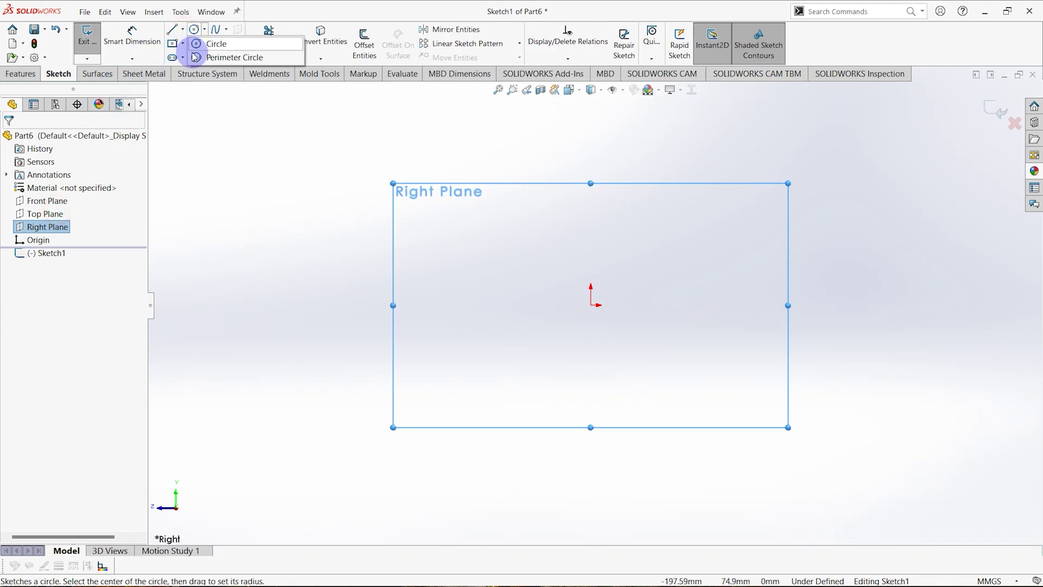
click(203, 58)
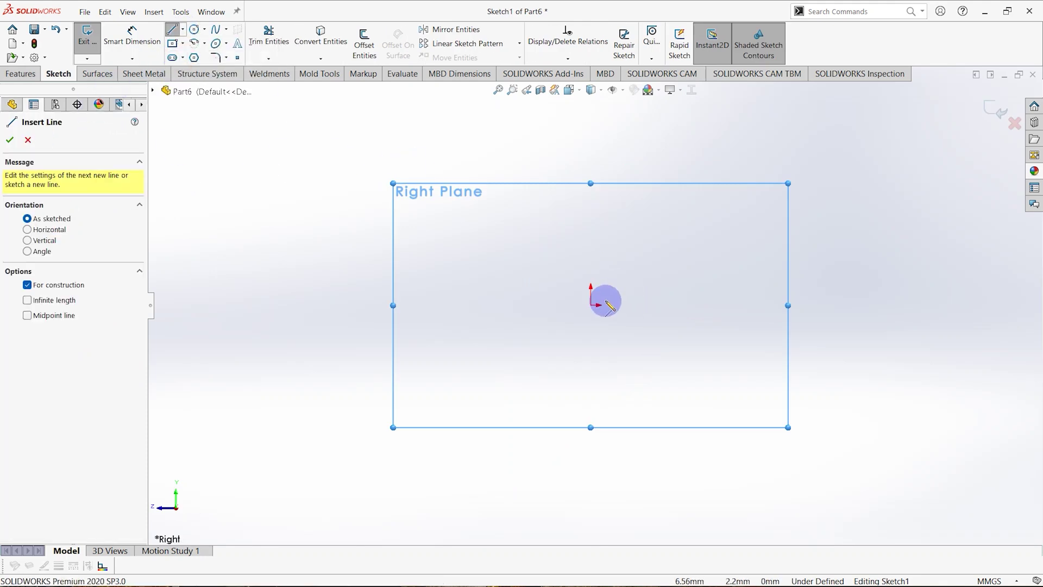
click(591, 305)
click(591, 454)
right_click(540, 396)
click(549, 402)
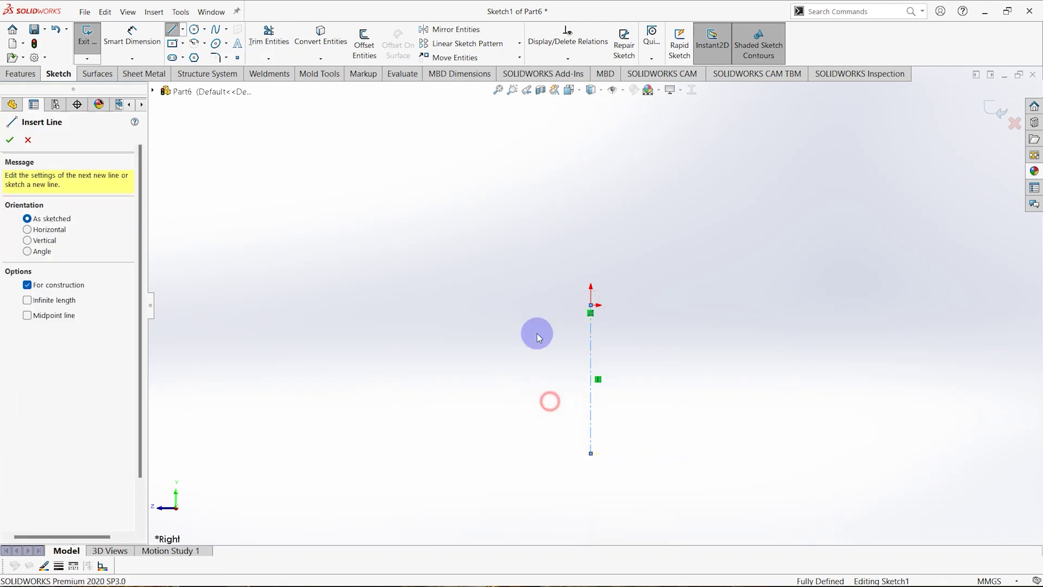
- Draw a horizontal construction line about 80 mm long from the origin toward the positive Z side
click(181, 32)
click(198, 56)
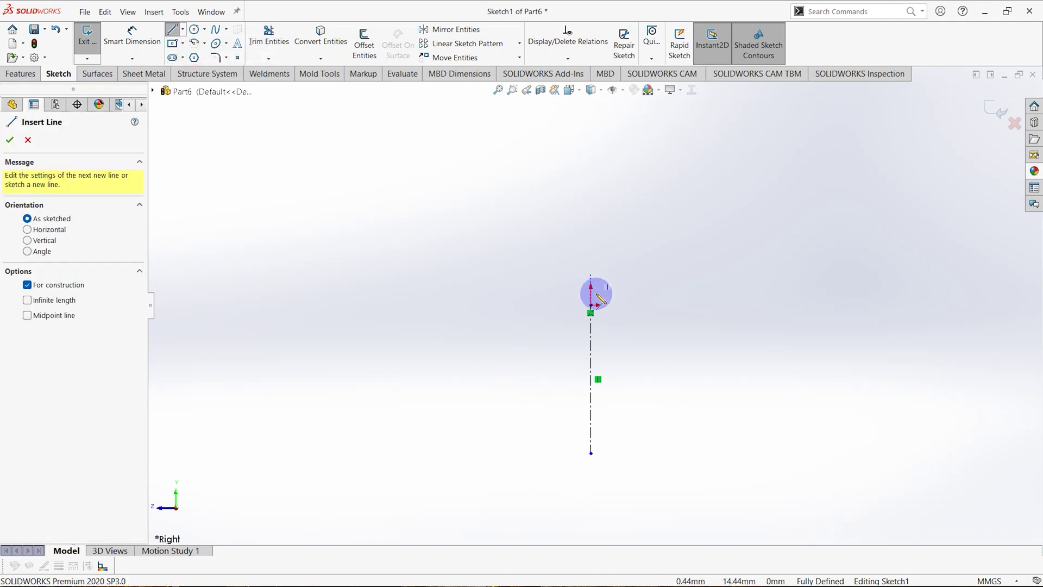
click(591, 305)
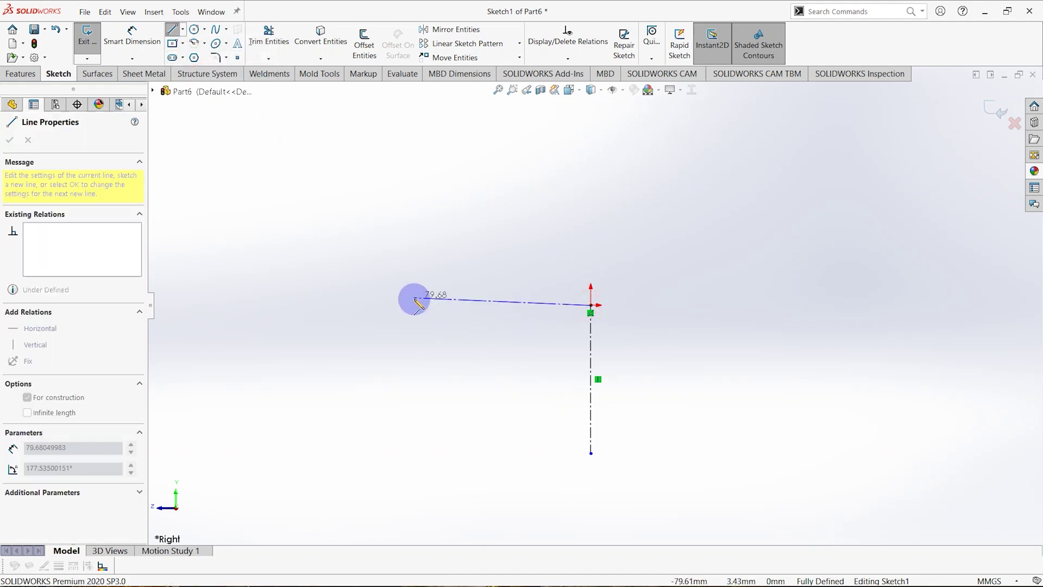
click(413, 305)
right_click(421, 226)
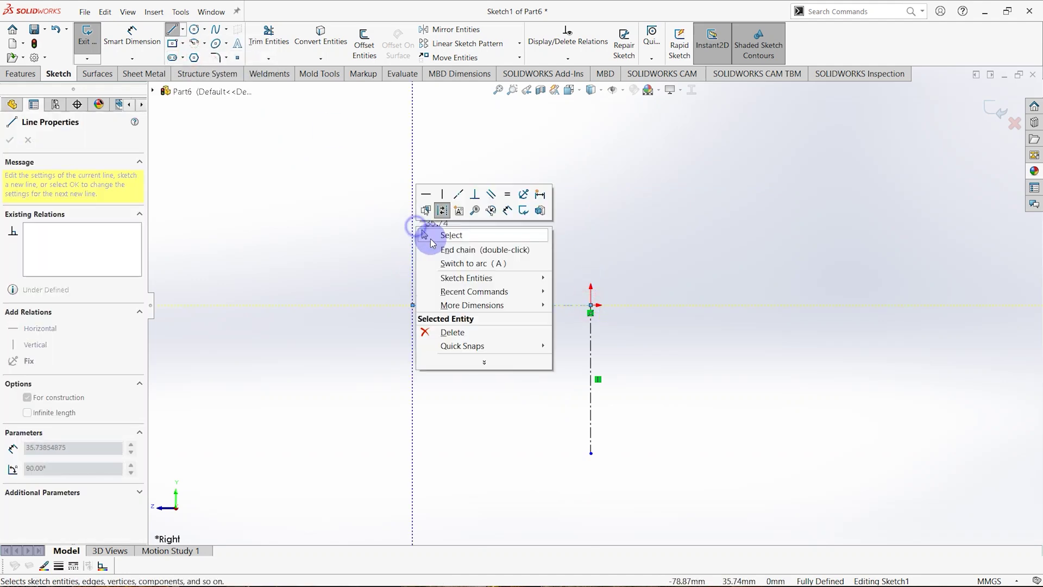
click(431, 233)
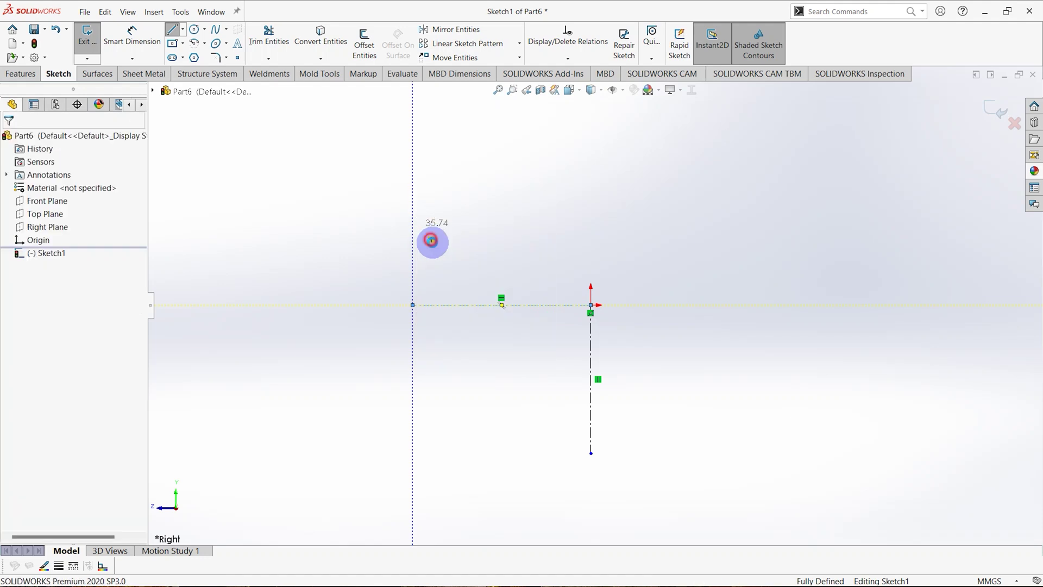
- Draw a slanted line down from the horizontal centerline's free end, then a line about 49 mm long to the vertical centerline's lower end
click(171, 31)
click(413, 305)
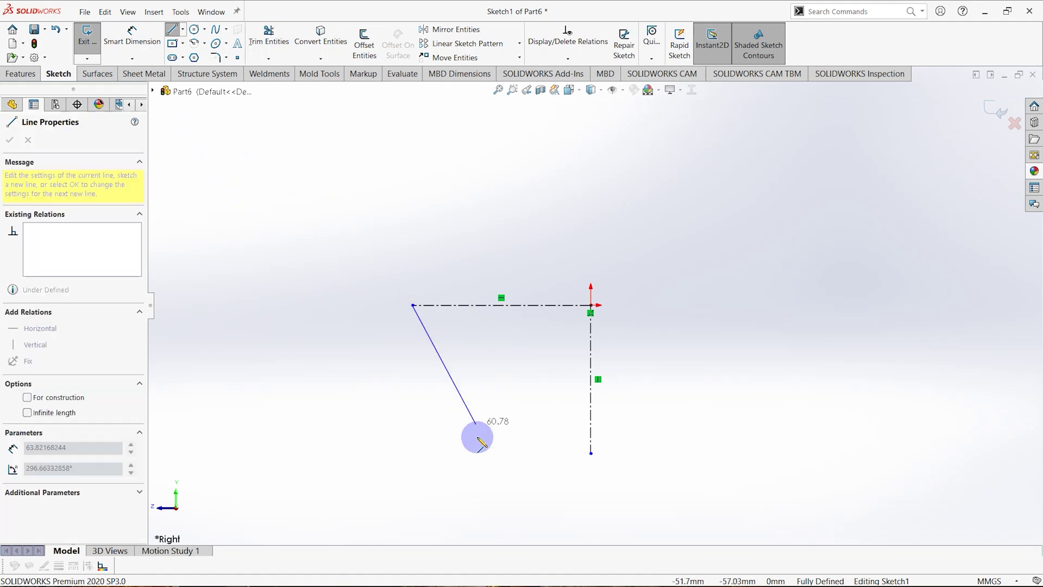
click(481, 447)
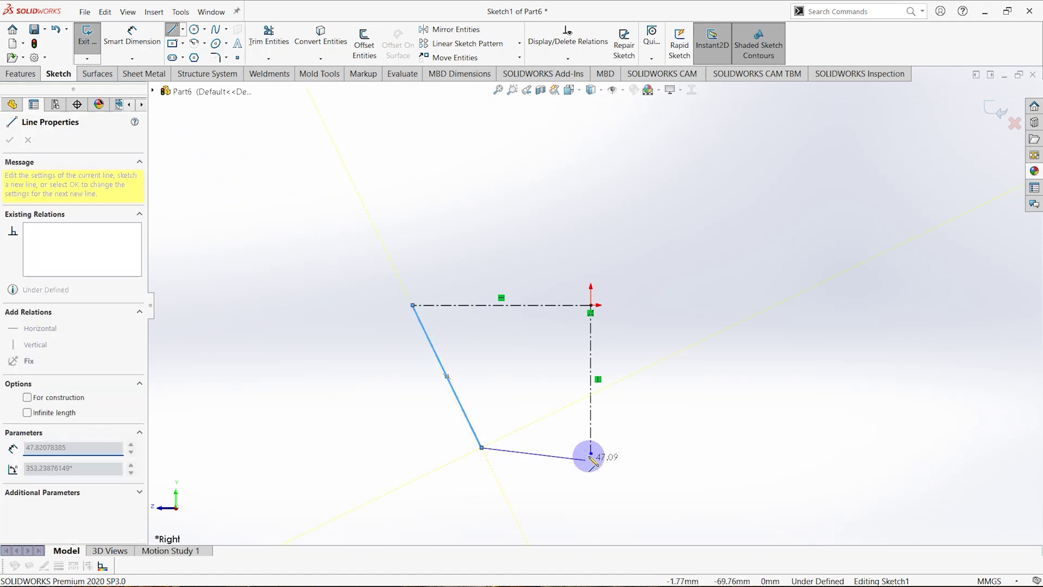
click(590, 453)
right_click(644, 310)
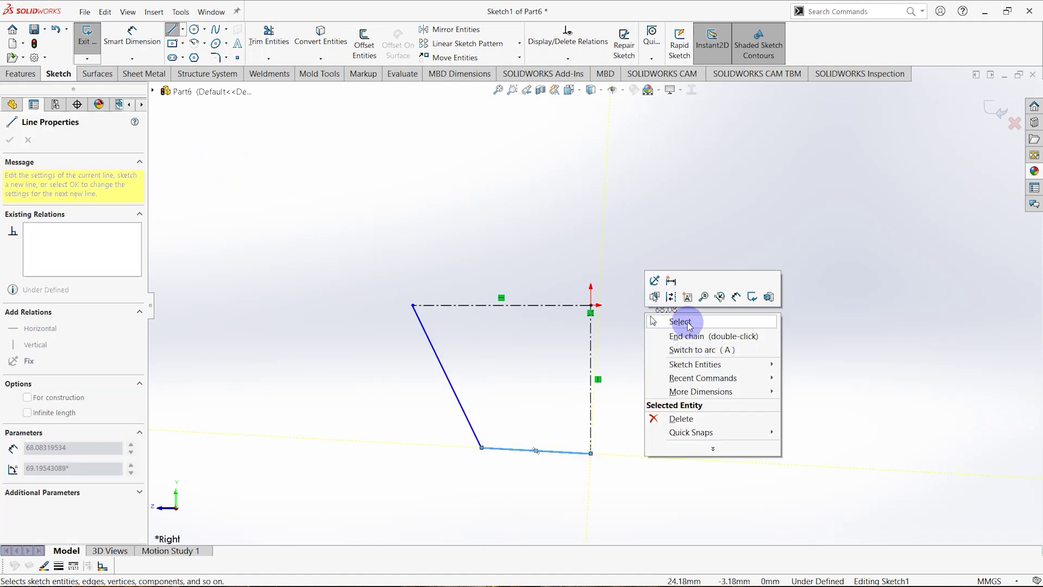
click(685, 322)
- Add a horizontal relation to the bottom line of the profile
click(583, 433)
click(548, 450)
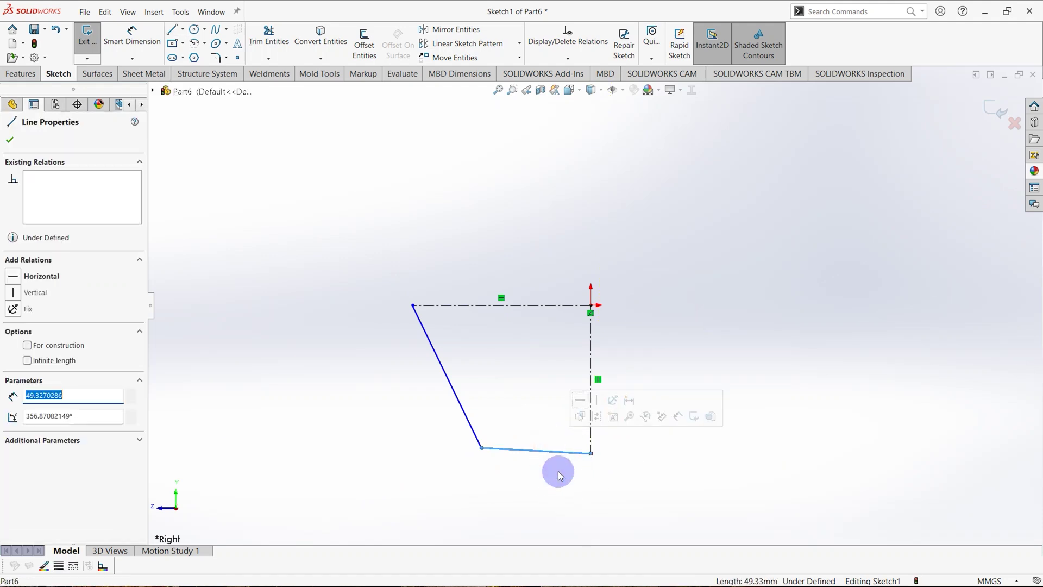
click(580, 402)
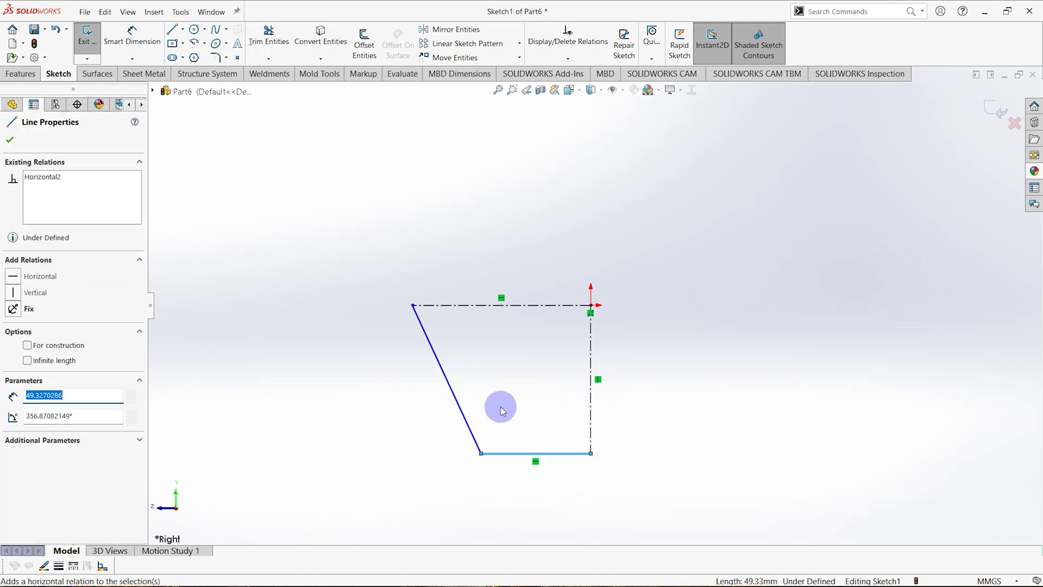
click(512, 368)
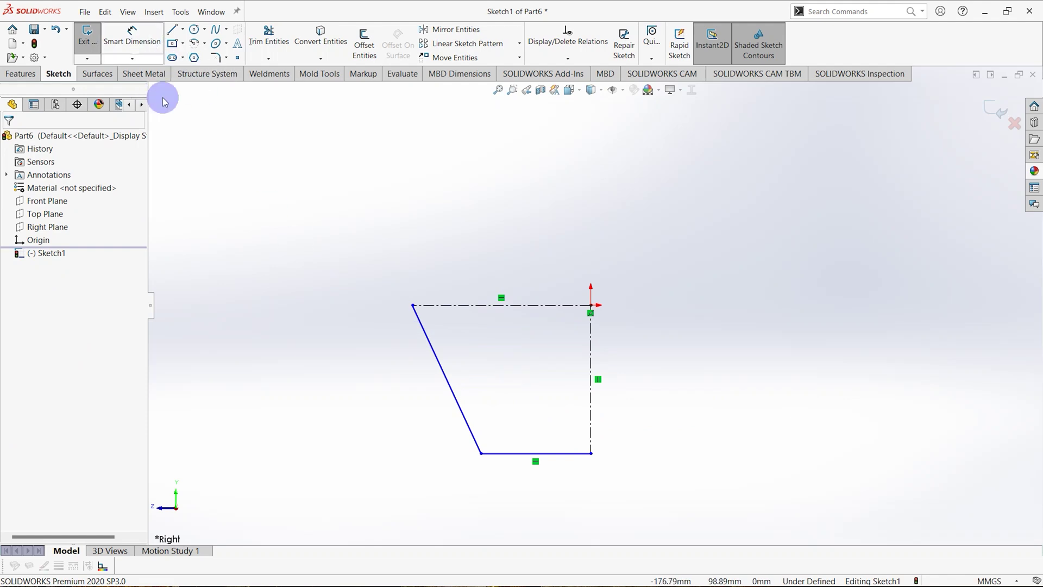
- Dimension the angle between the slanted line and the horizontal centerline as 67.3 degrees
click(131, 33)
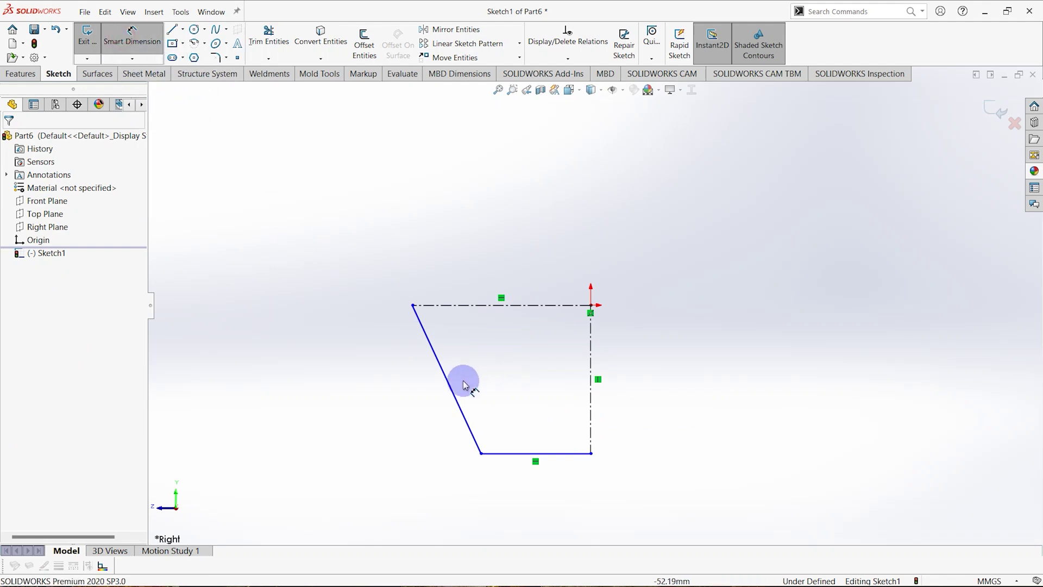
click(440, 364)
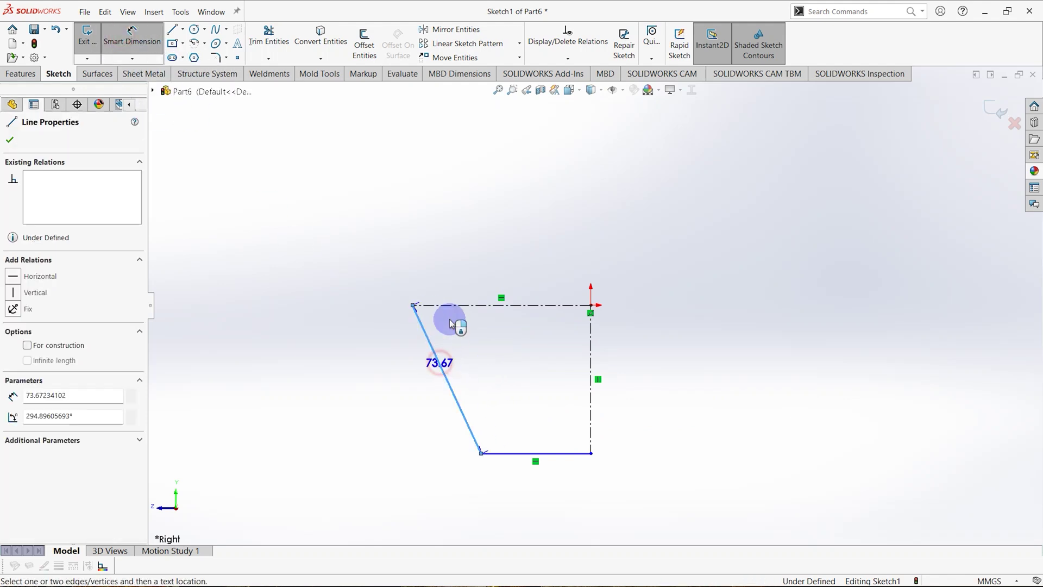
click(449, 305)
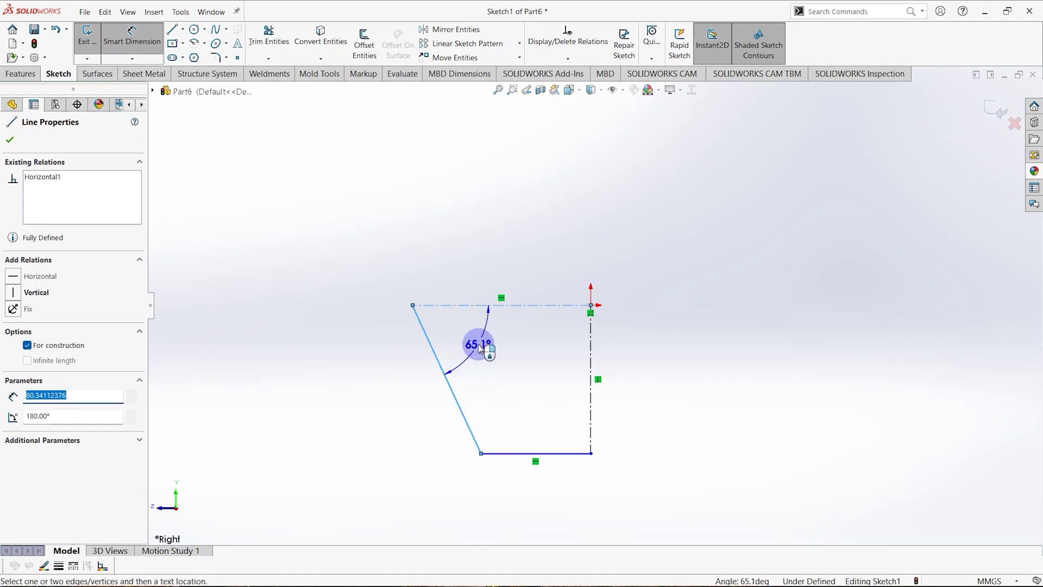
click(479, 348)
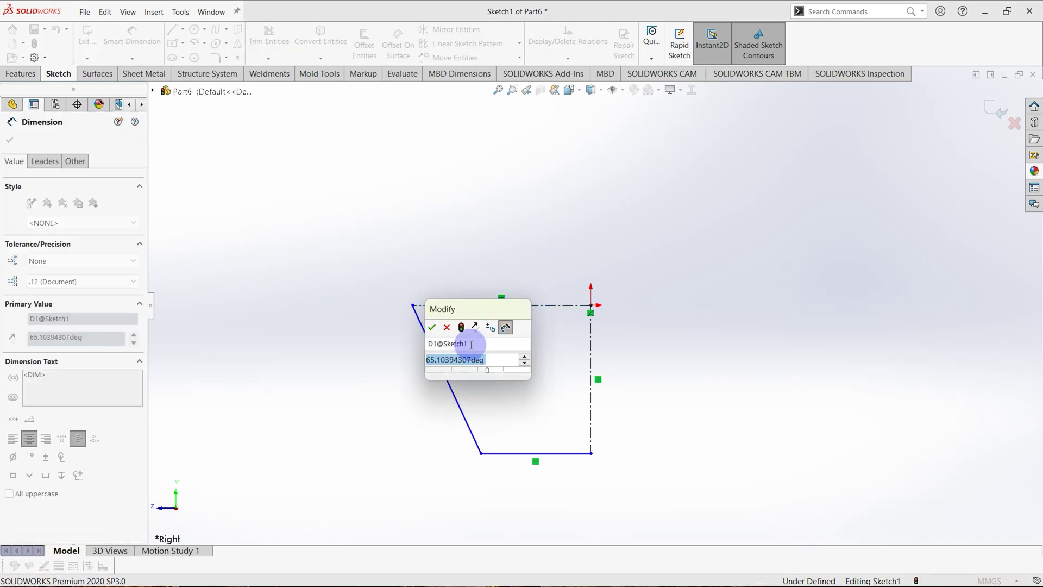
text(67.3)
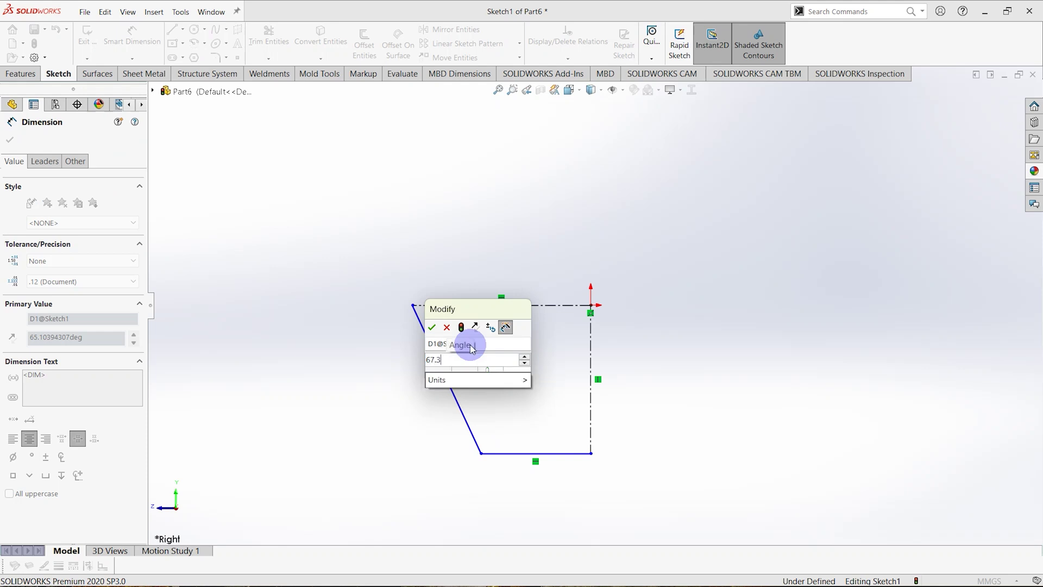
key(Return)
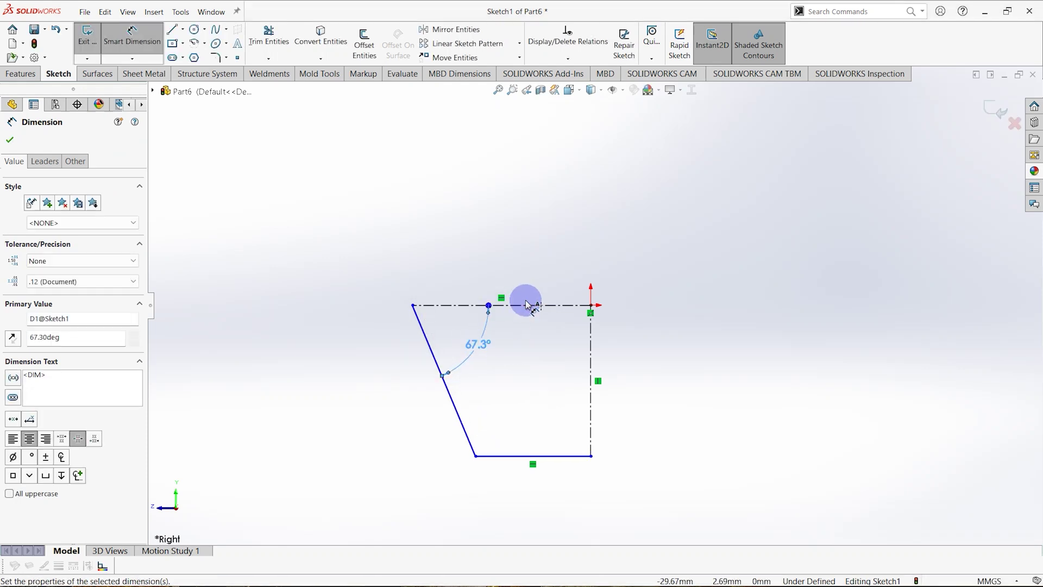
- Dimension the horizontal centerline's length as 95/2 mm
click(527, 306)
click(512, 262)
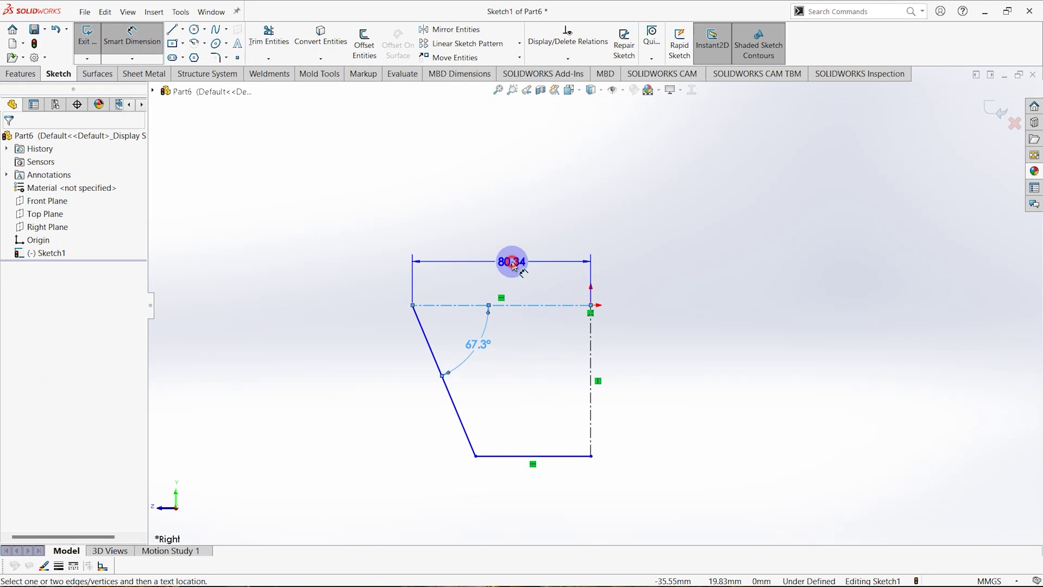
text(95/2)
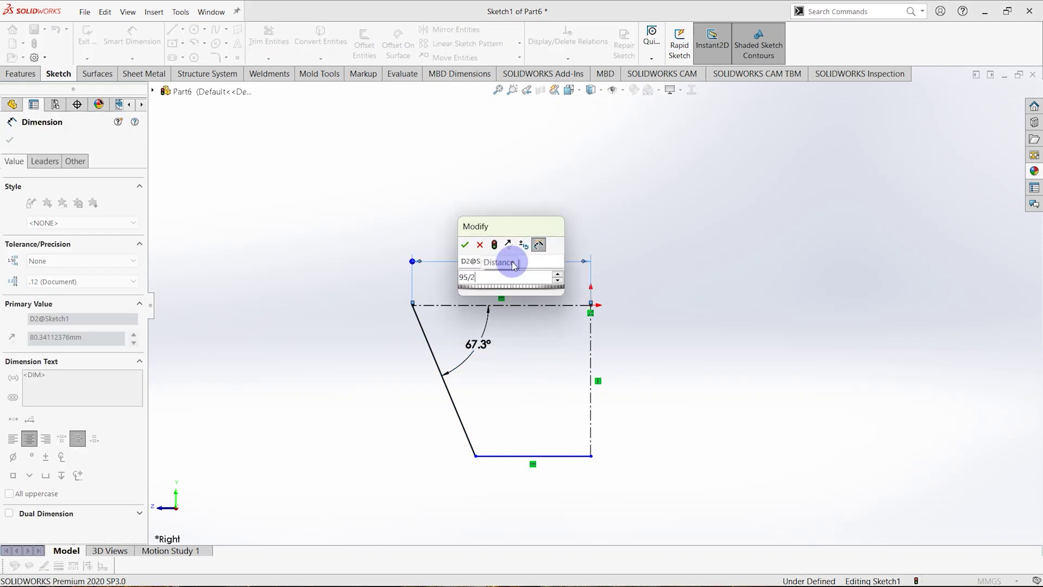
key(Return)
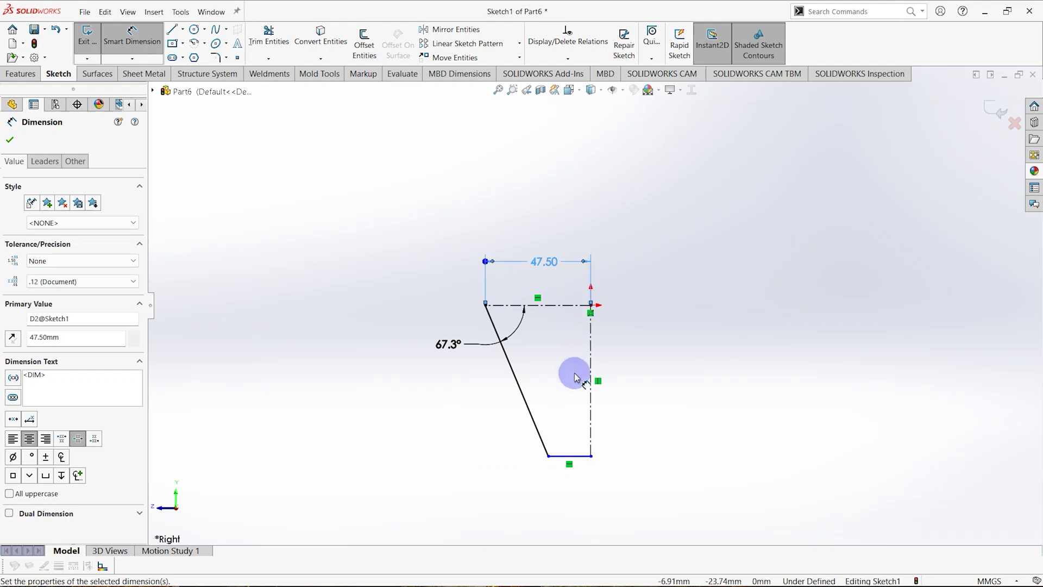
- Dimension the vertical centerline's length as 45 mm
scroll(568, 459, down, 1)
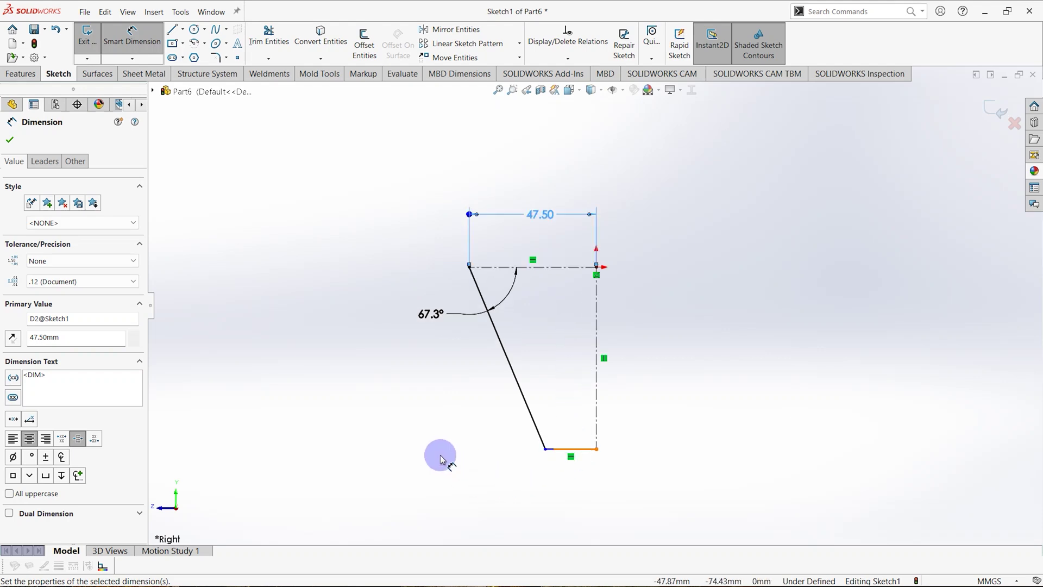
click(597, 300)
click(654, 342)
text(4)
key(Return)
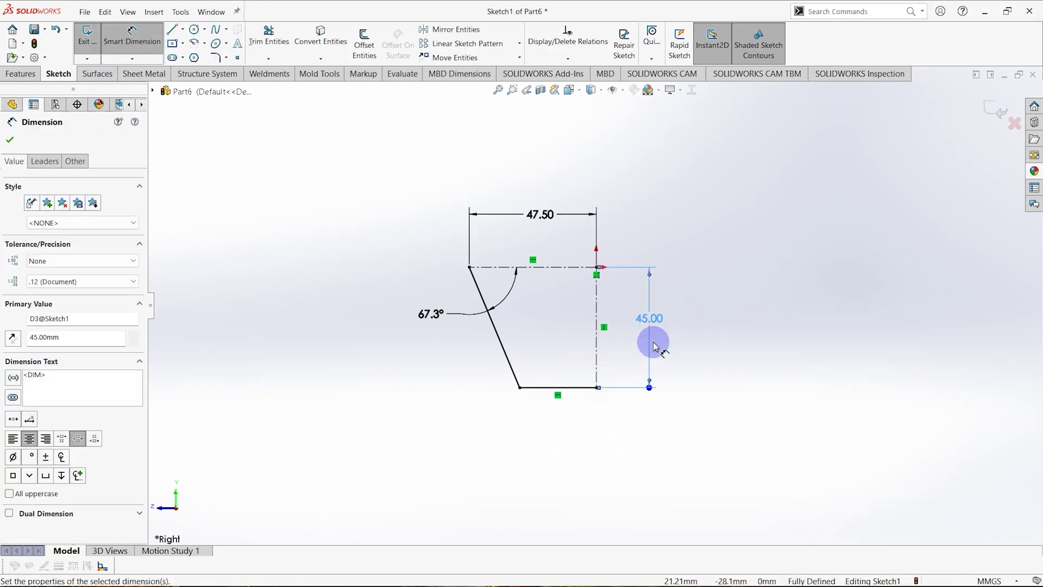
click(12, 141)
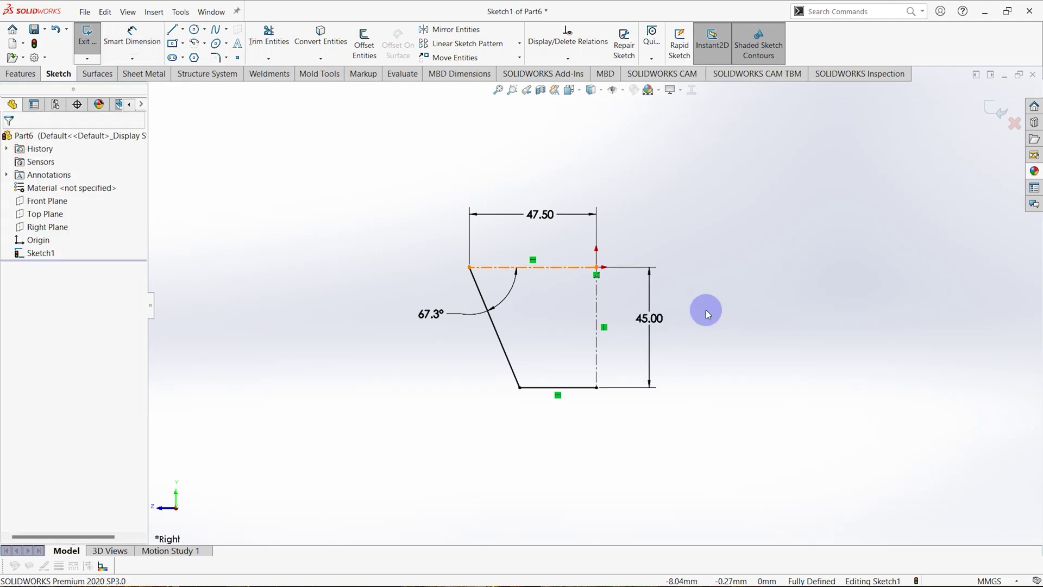
- Create a revolved surface from the profile, turning it 360 degrees about the vertical centerline
scroll(644, 272, down, 1)
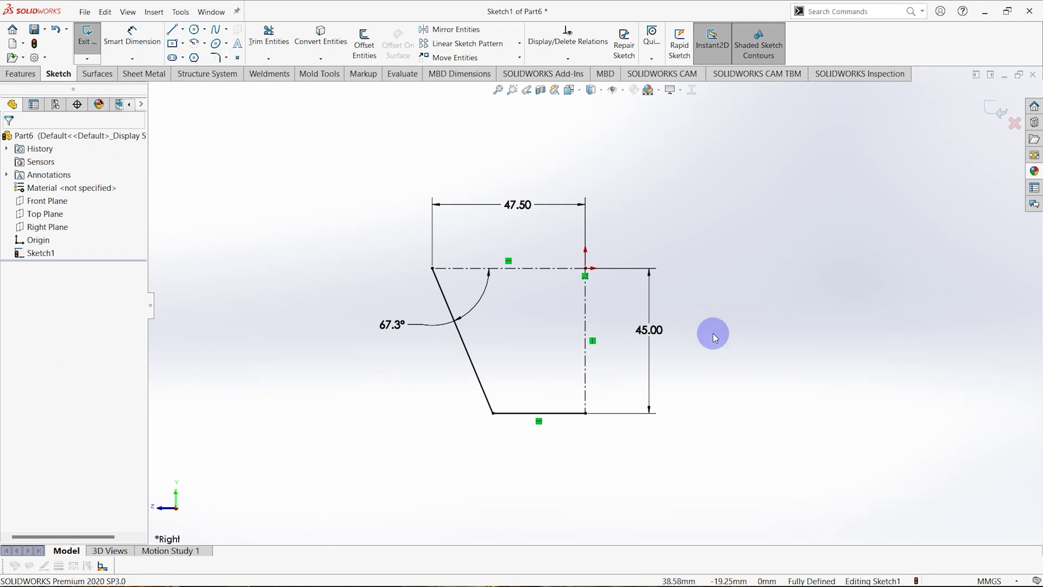
click(111, 76)
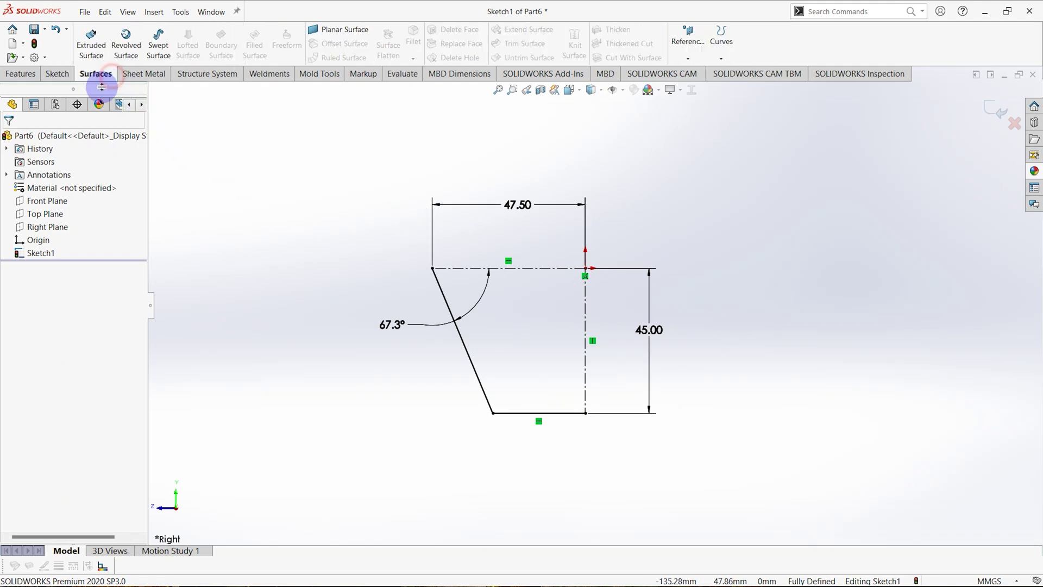
click(126, 55)
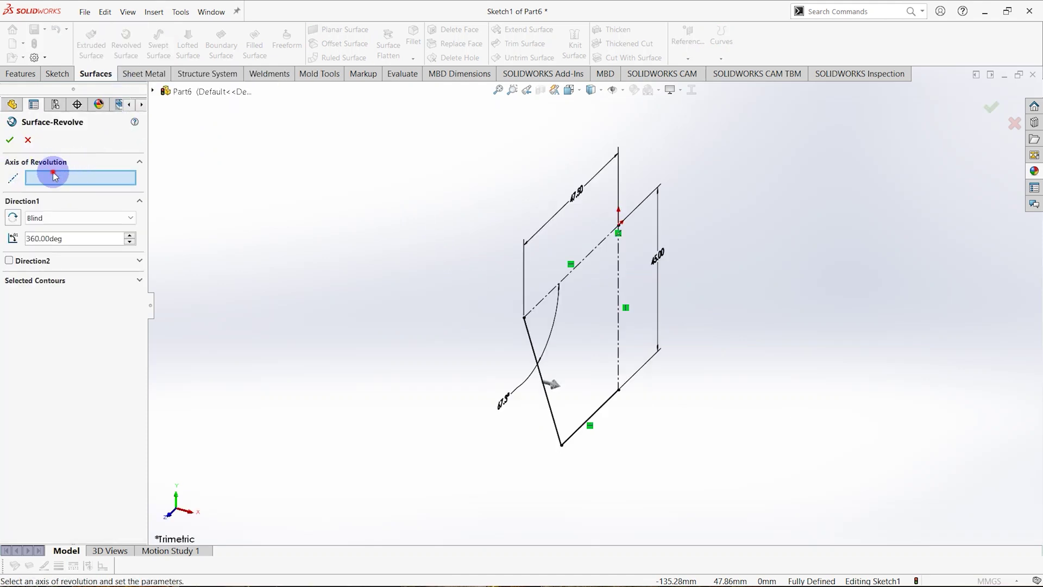
mouse_move(563, 317)
middle_down()
mouse_move(489, 256)
mouse_move(530, 298)
middle_up()
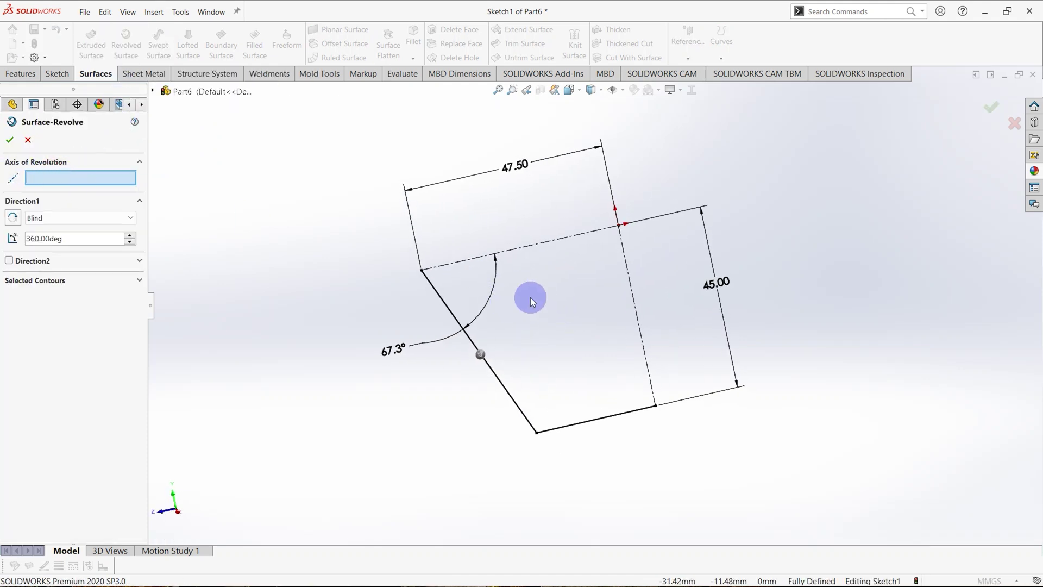
click(632, 284)
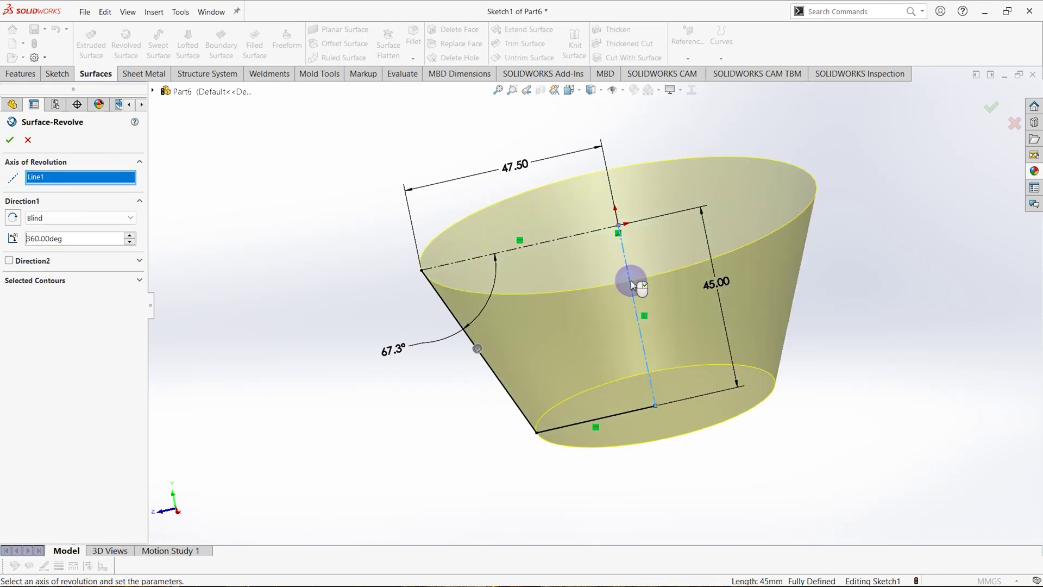
middle_drag(701, 295, 598, 304)
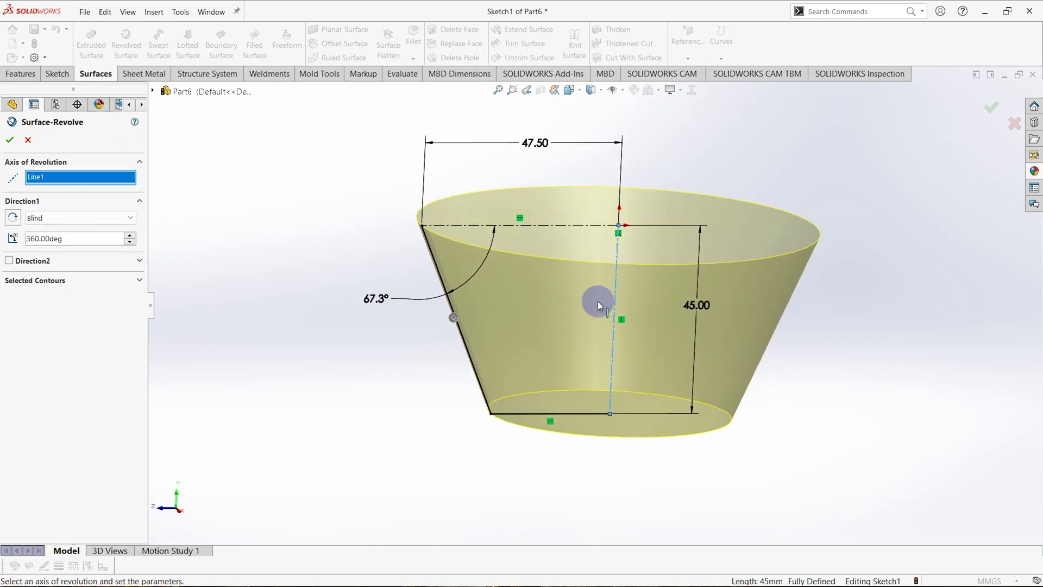
click(11, 141)
- Finish the 360-degree surface revolve about the vertical centerline
middle_drag(454, 361, 369, 408)
click(369, 409)
mouse_move(375, 360)
middle_down()
mouse_move(340, 353)
mouse_move(463, 284)
mouse_move(482, 217)
mouse_move(554, 409)
mouse_move(463, 402)
mouse_move(521, 429)
mouse_move(503, 429)
mouse_move(533, 419)
mouse_move(600, 350)
mouse_move(552, 361)
mouse_move(528, 333)
middle_up()
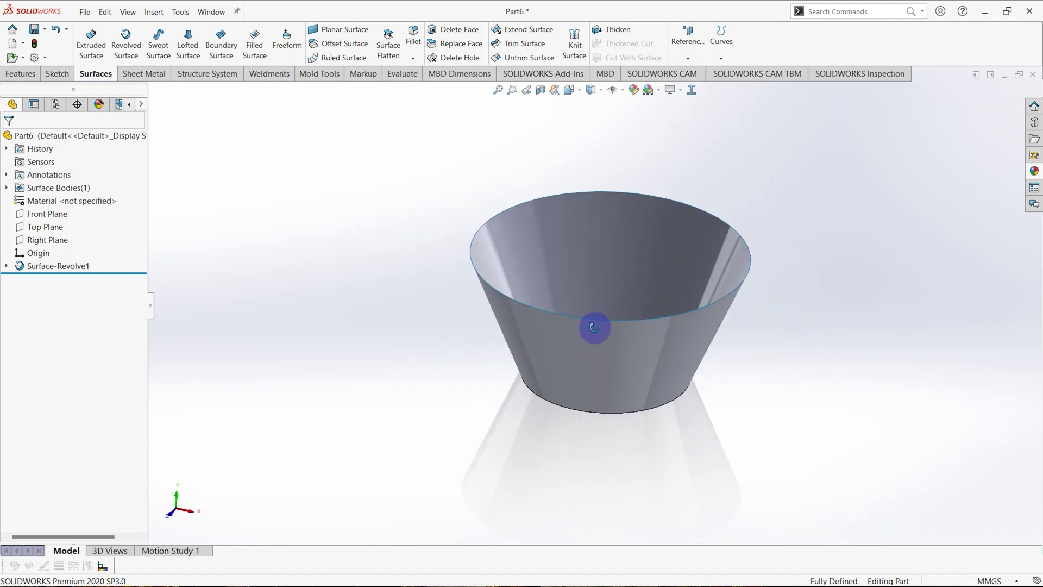
- Fillet the circular bottom edge of the revolved surface with a symmetric 7.5 mm radius
click(412, 36)
middle_drag(523, 321, 549, 364)
click(545, 369)
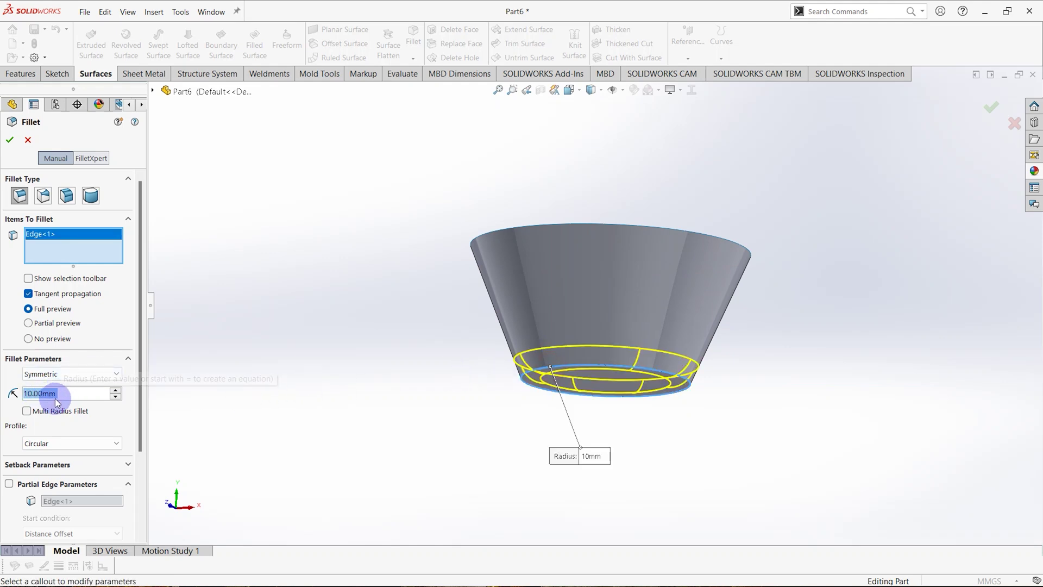
text(7.5)
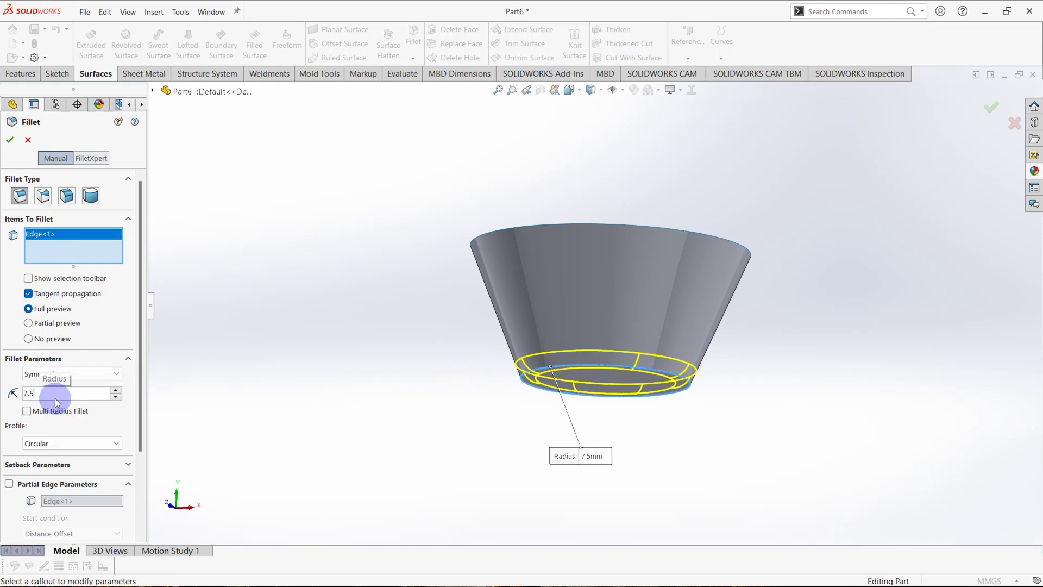
click(13, 143)
mouse_move(296, 288)
middle_down()
mouse_move(328, 384)
mouse_move(397, 331)
mouse_move(405, 309)
mouse_move(408, 320)
middle_up()
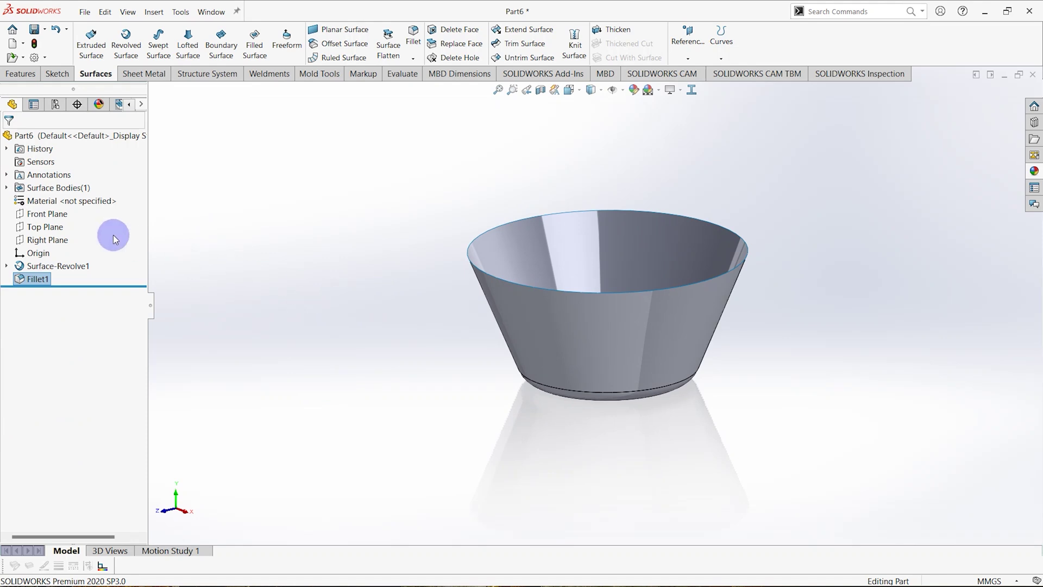
- Create a reference plane offset 3 mm below the Top Plane, using the flipped offset direction
click(45, 226)
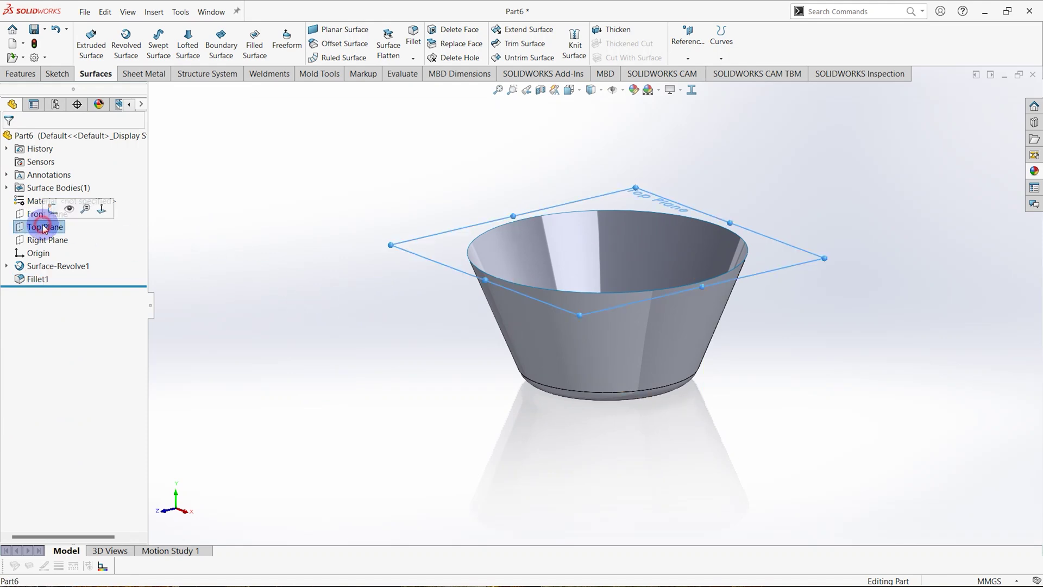
middle_drag(272, 298, 272, 282)
middle_drag(415, 270, 350, 250)
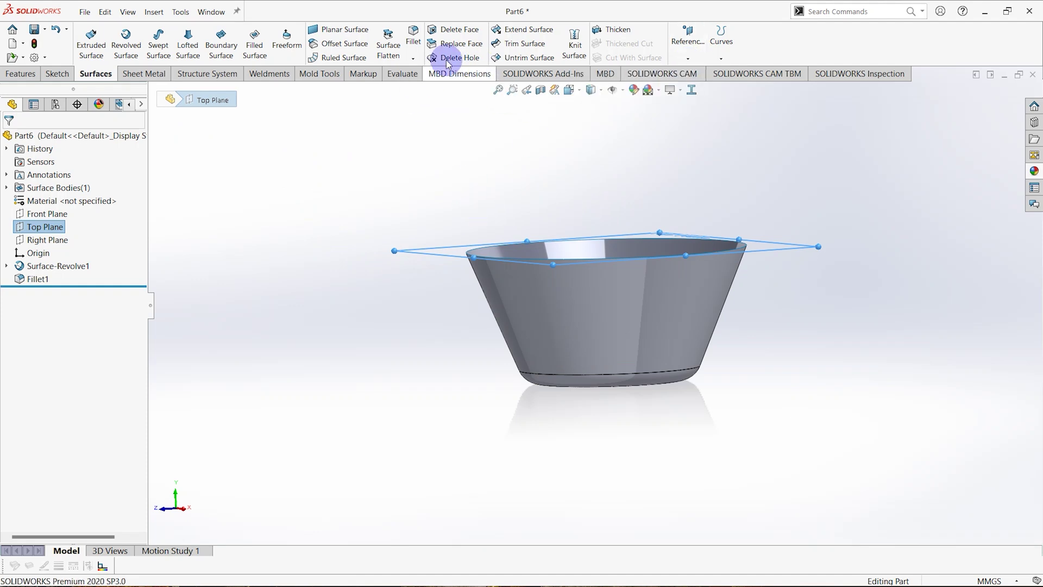
click(687, 58)
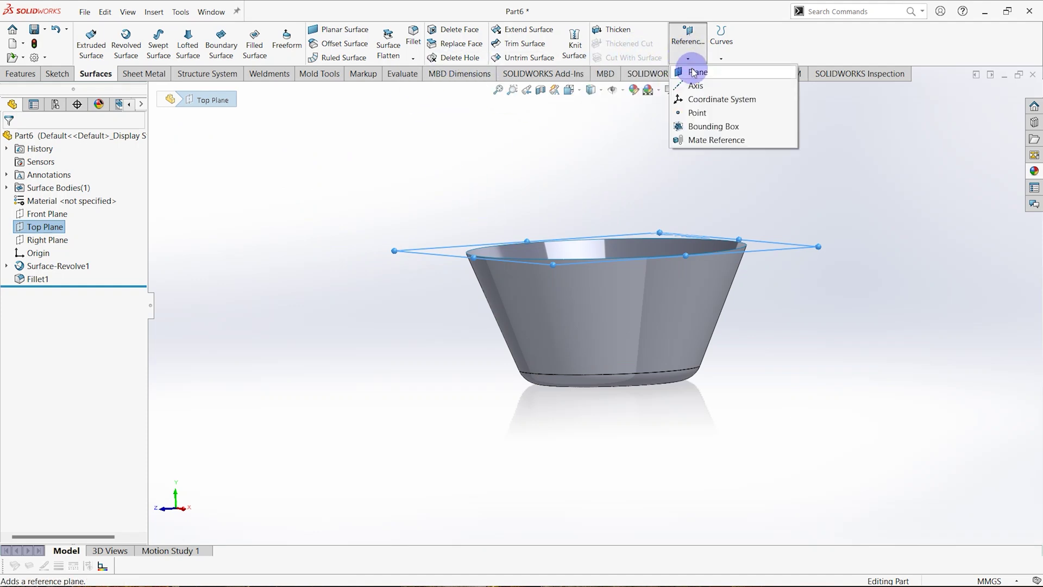
click(700, 73)
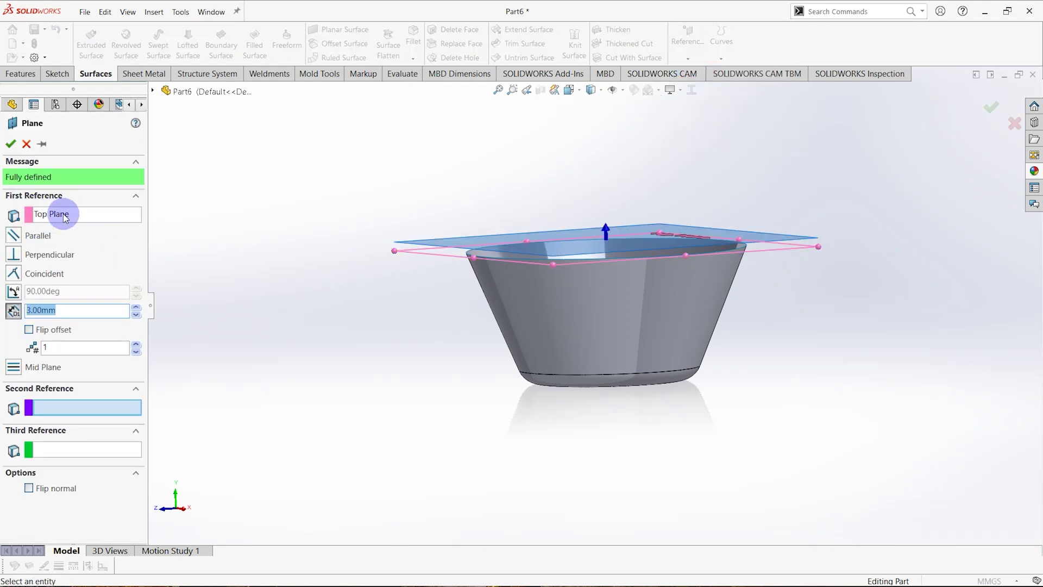
middle_drag(523, 240, 599, 264)
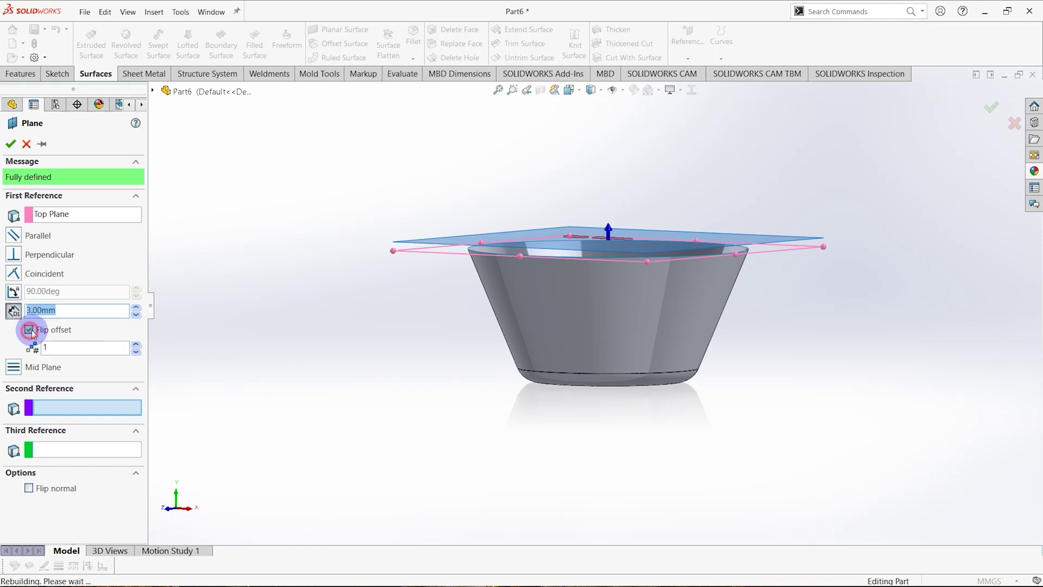
click(17, 140)
middle_drag(478, 275, 500, 275)
click(326, 284)
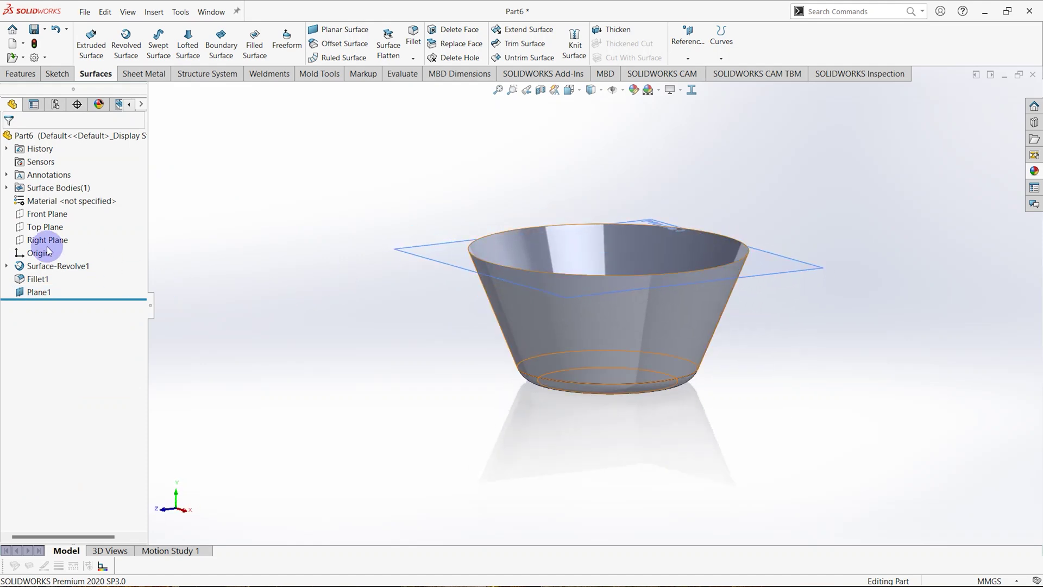
- In a new sketch on the Front Plane, draw a line along the cup's slanted side from the fillet's upper edge to the offset plane
click(39, 215)
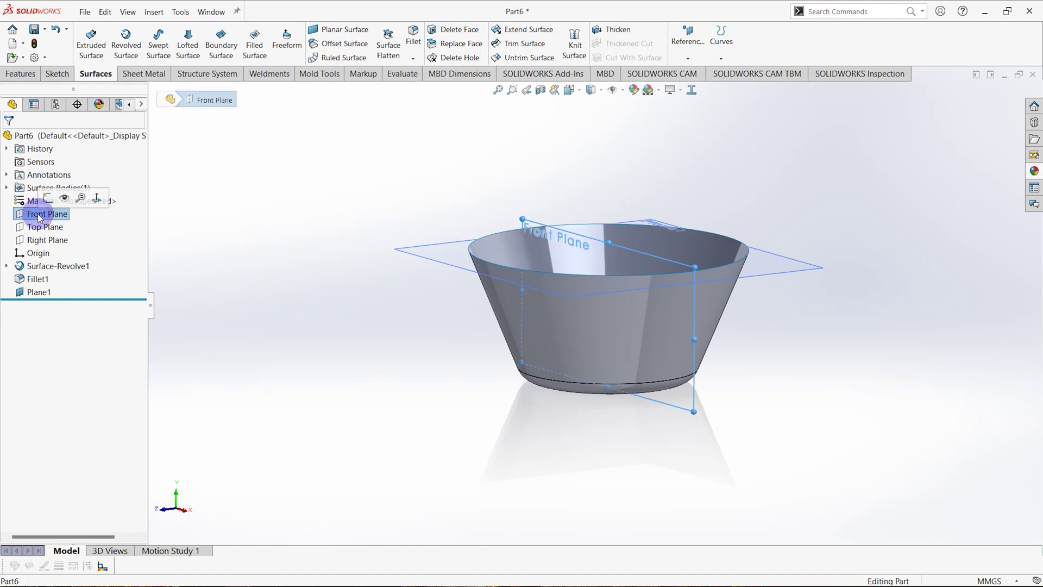
right_click(39, 217)
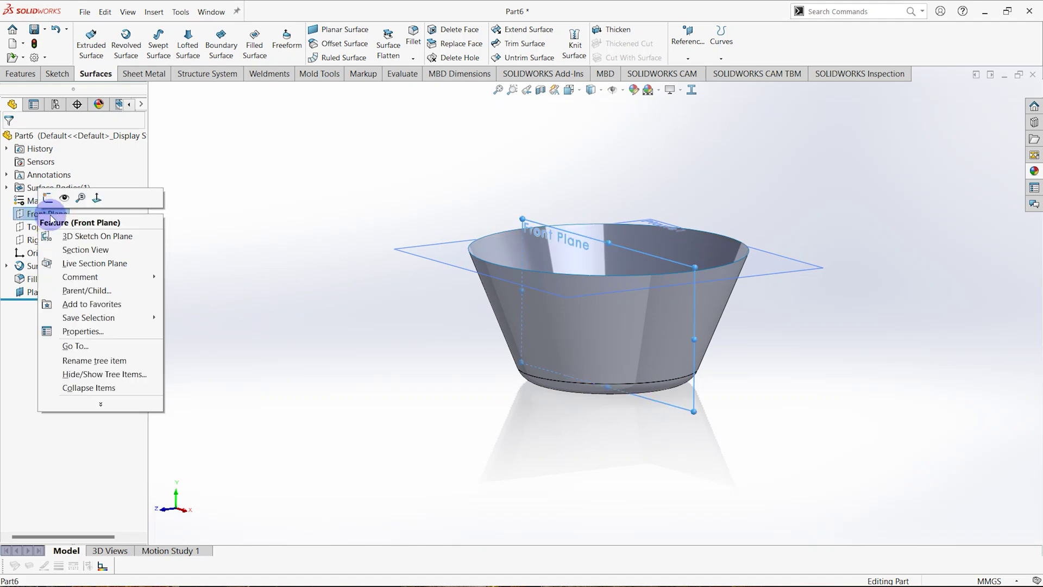
click(48, 199)
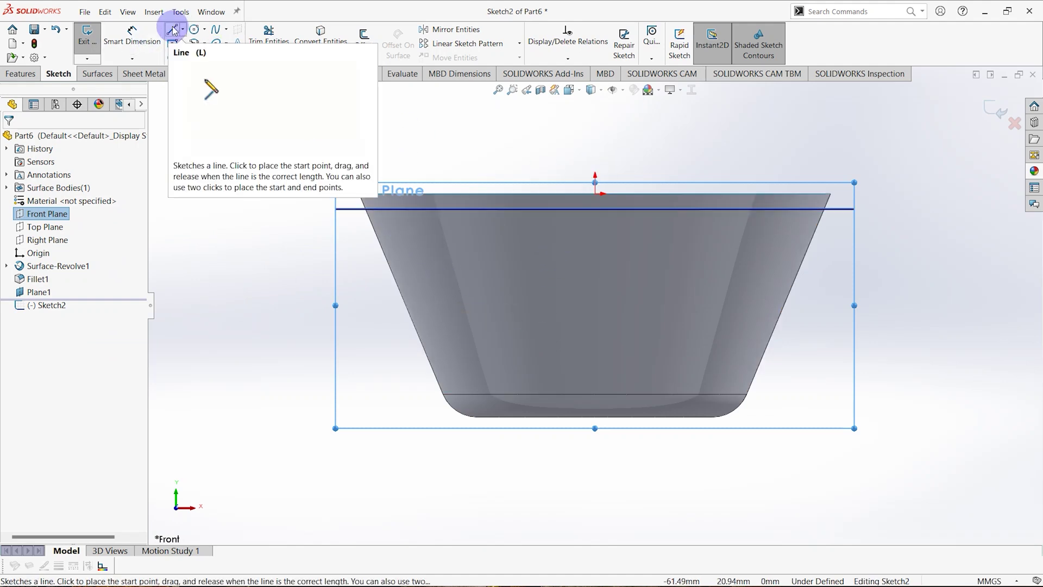
click(174, 31)
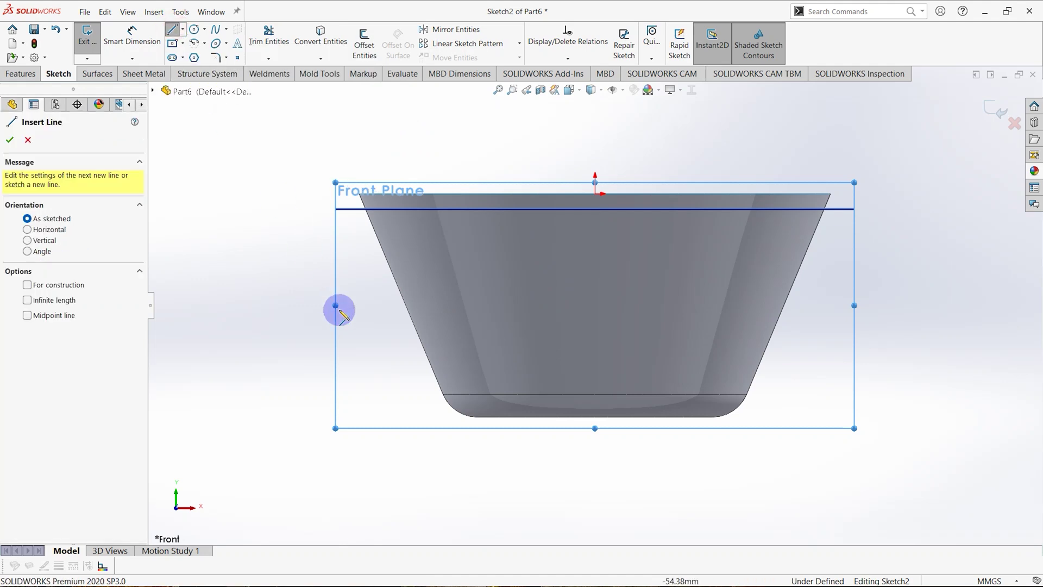
click(442, 395)
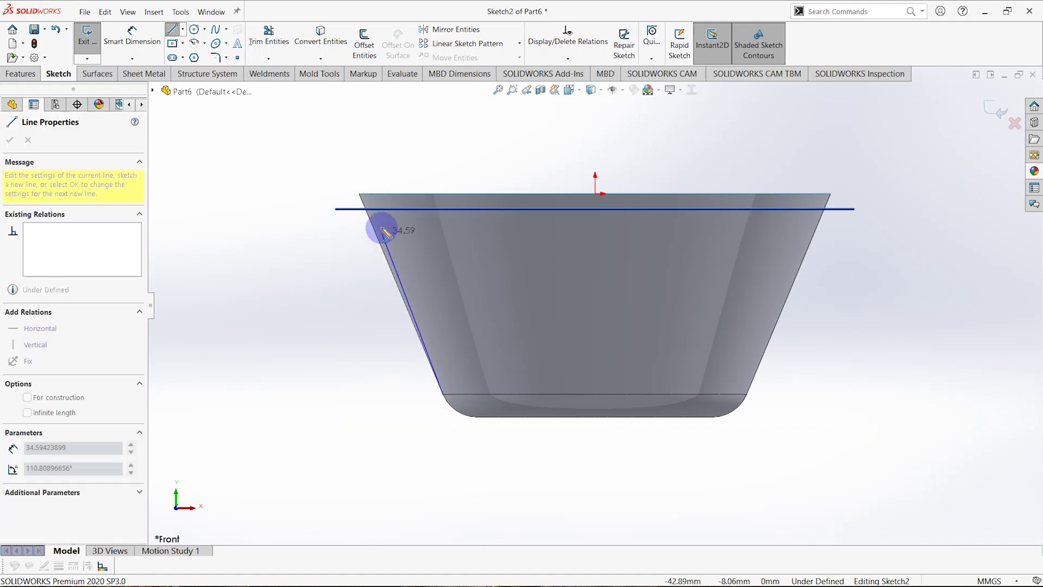
scroll(380, 219, down, 3)
click(382, 209)
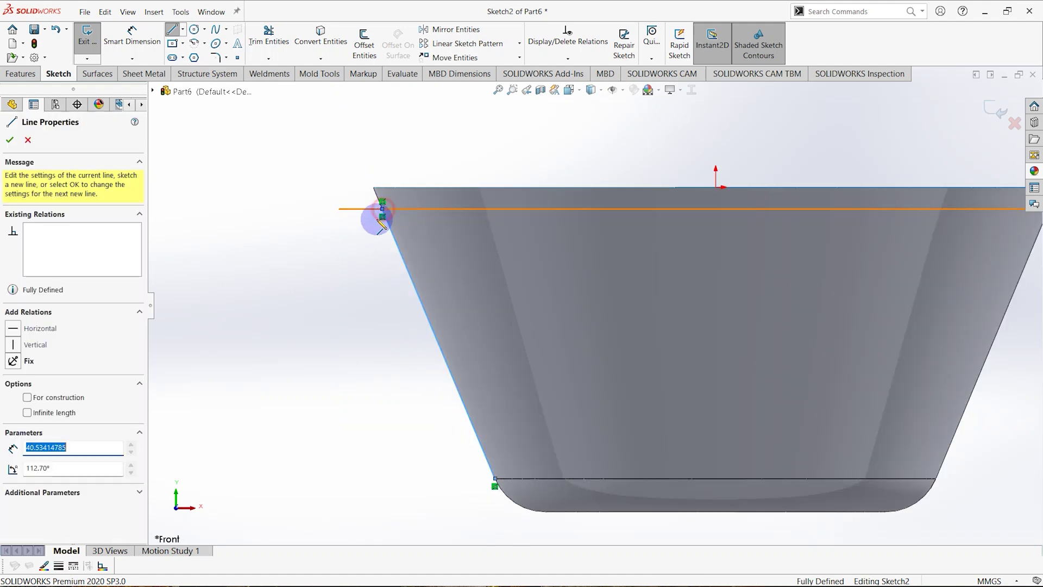
right_click(350, 266)
click(365, 272)
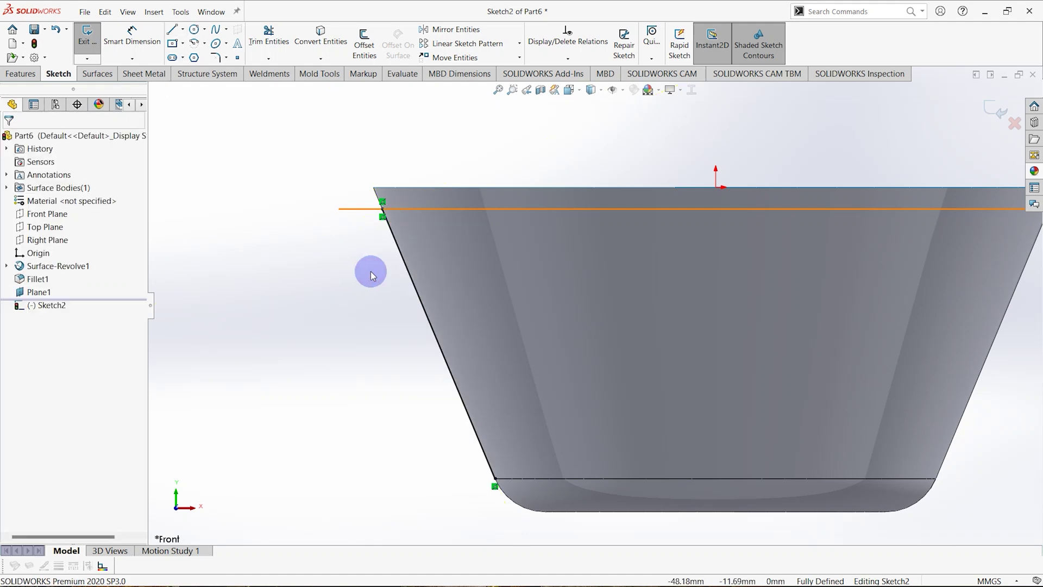
middle_drag(484, 284, 493, 310)
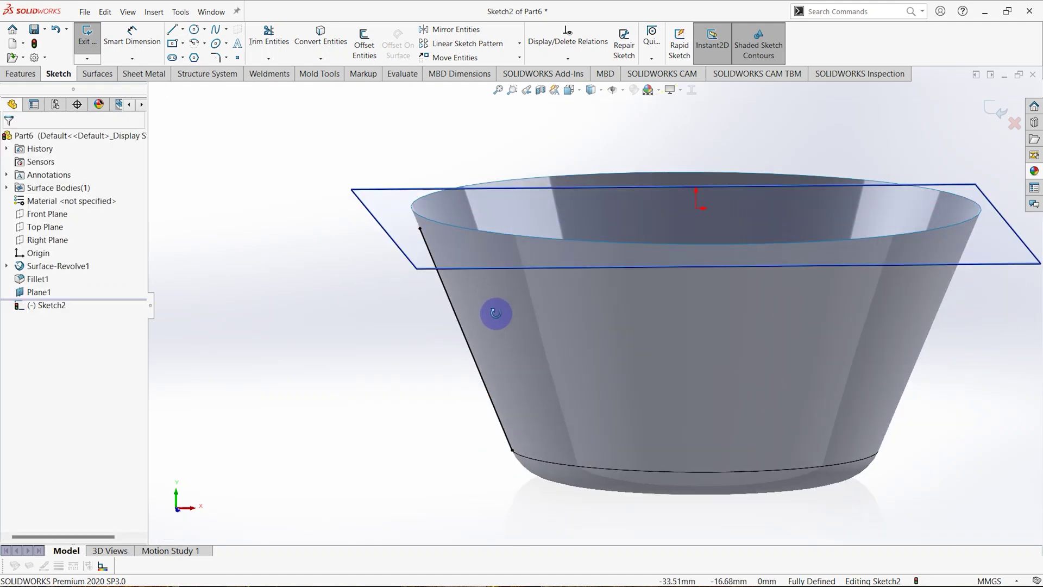
click(991, 113)
mouse_move(512, 272)
middle_down()
mouse_move(512, 298)
mouse_move(436, 181)
middle_up()
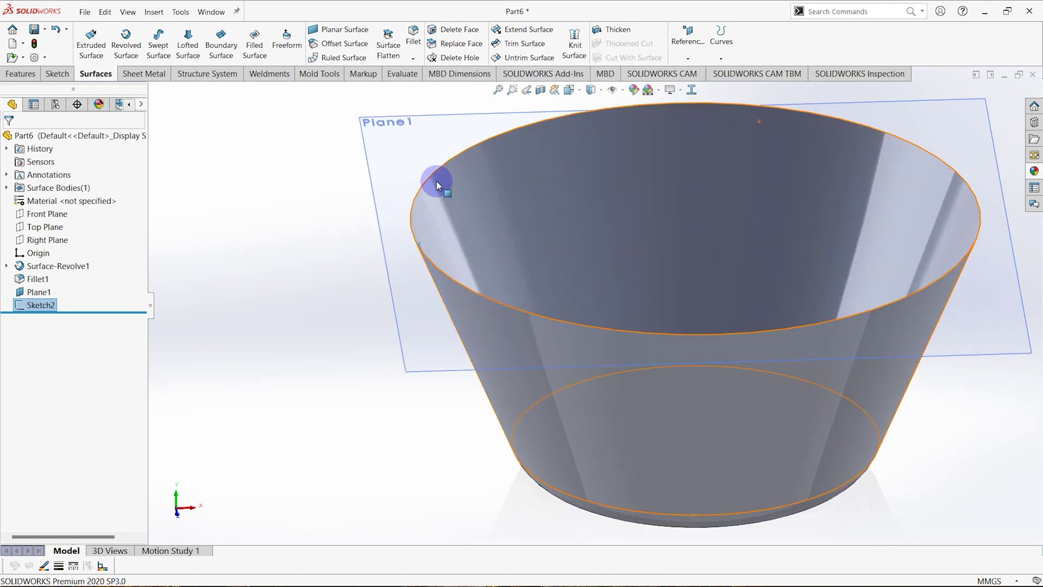
- Start a sketch on the offset plane and draw a horizontal centerline from the origin to the slanted line's upper end
right_click(405, 133)
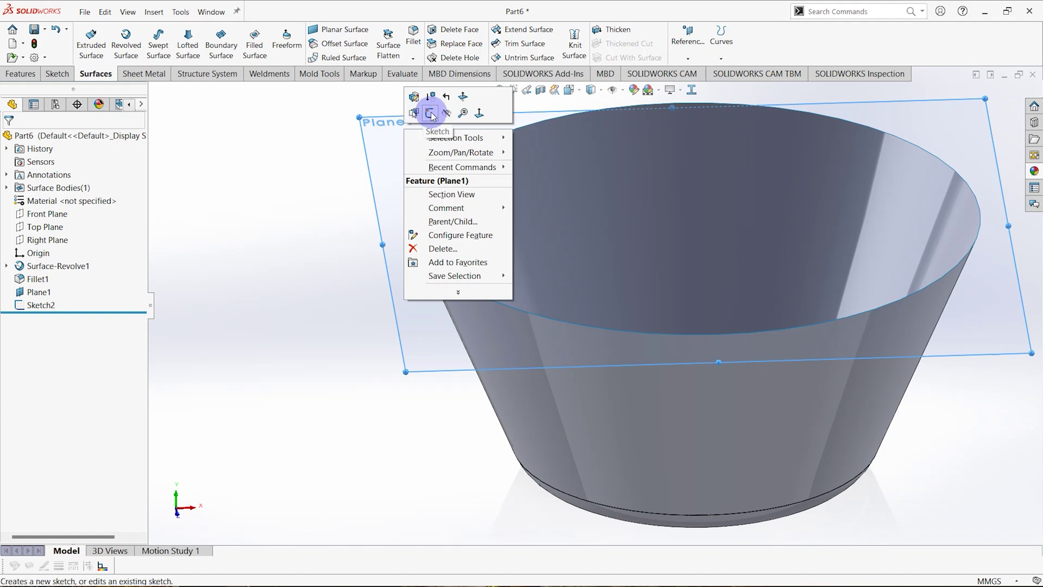
click(430, 113)
click(183, 30)
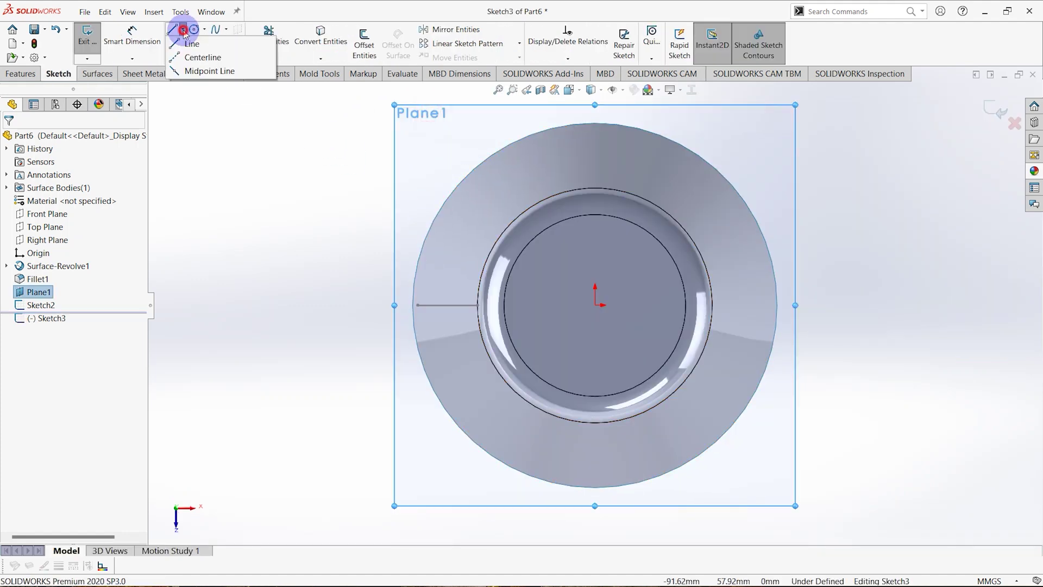
click(203, 54)
drag(595, 306, 427, 306)
click(417, 305)
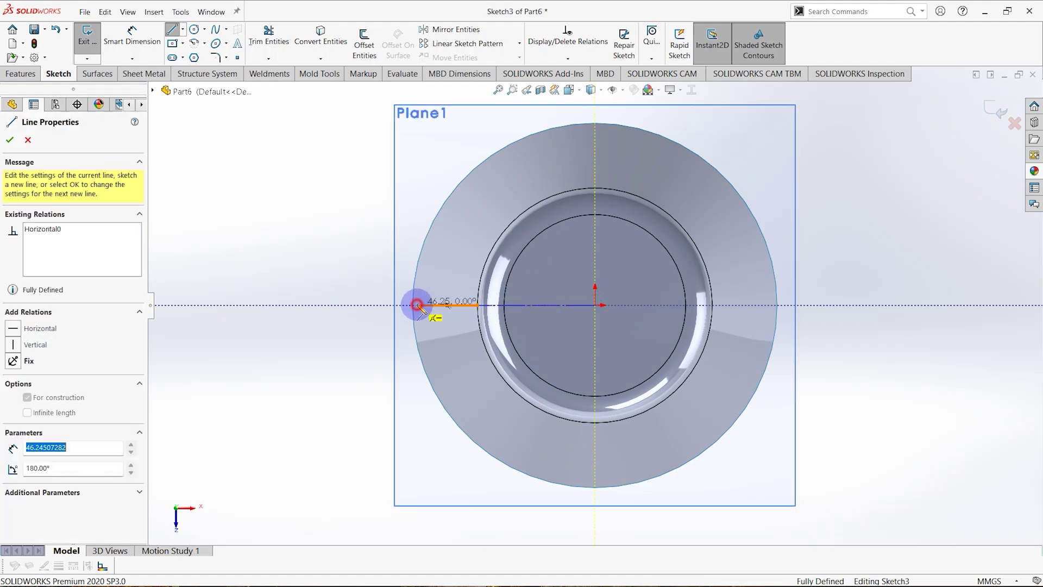
right_click(295, 178)
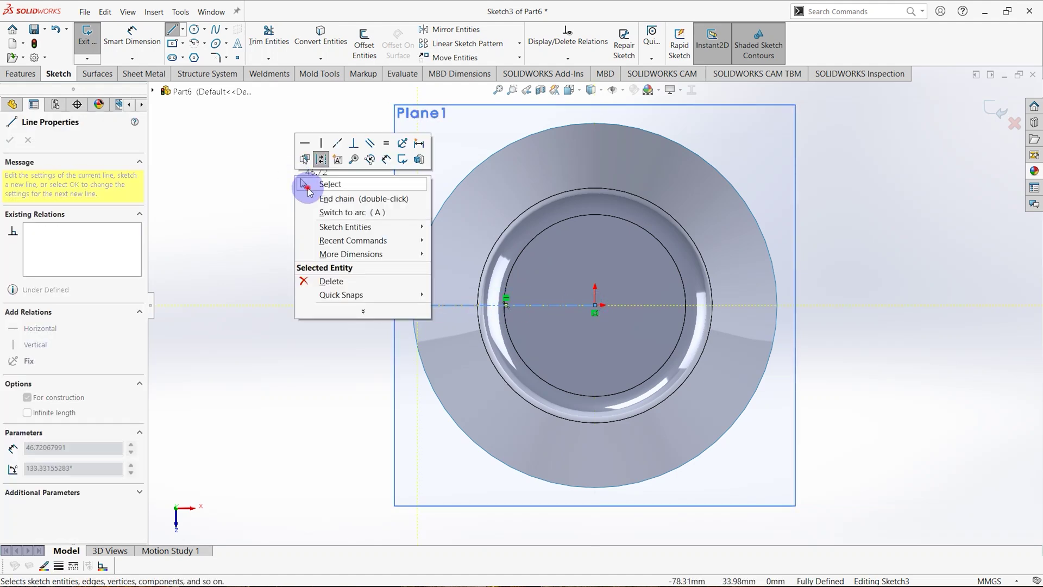
click(307, 184)
- Pull the centerline's outer endpoint inward and make it coincident with the upper endpoint of the slanted sketch line
middle_drag(396, 298, 429, 254)
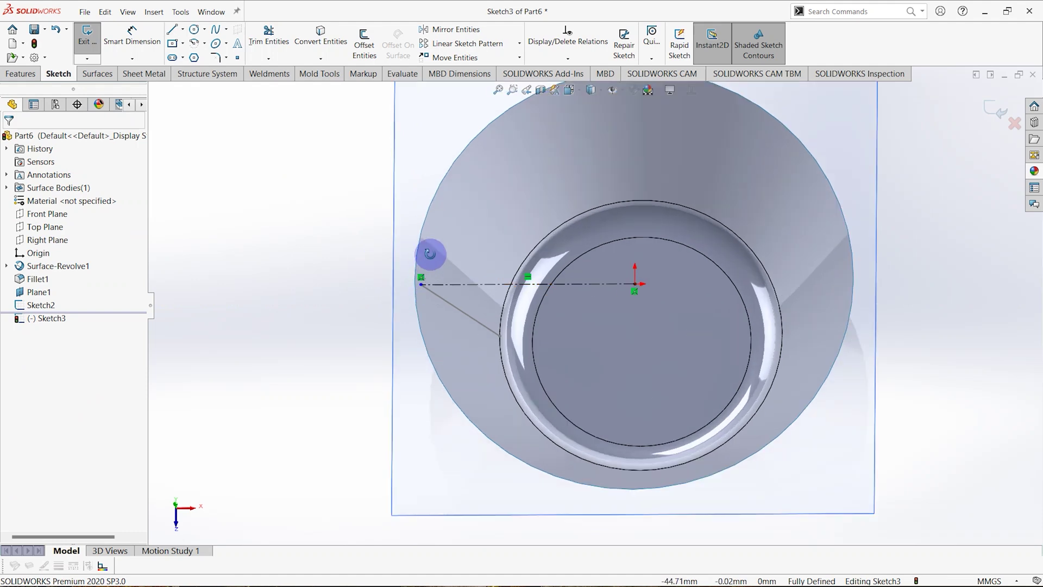
scroll(444, 266, down, 5)
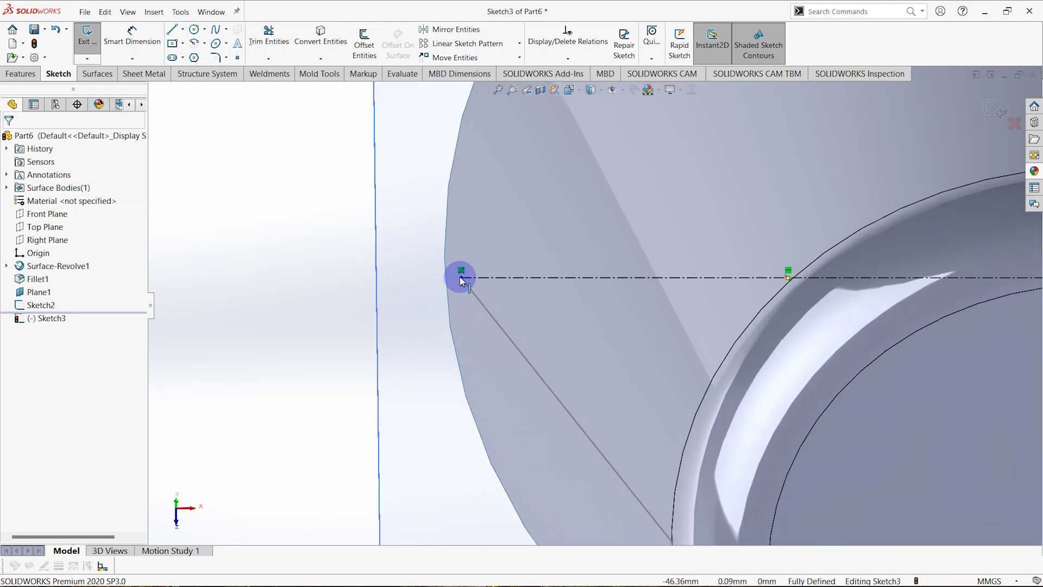
drag(461, 279, 510, 281)
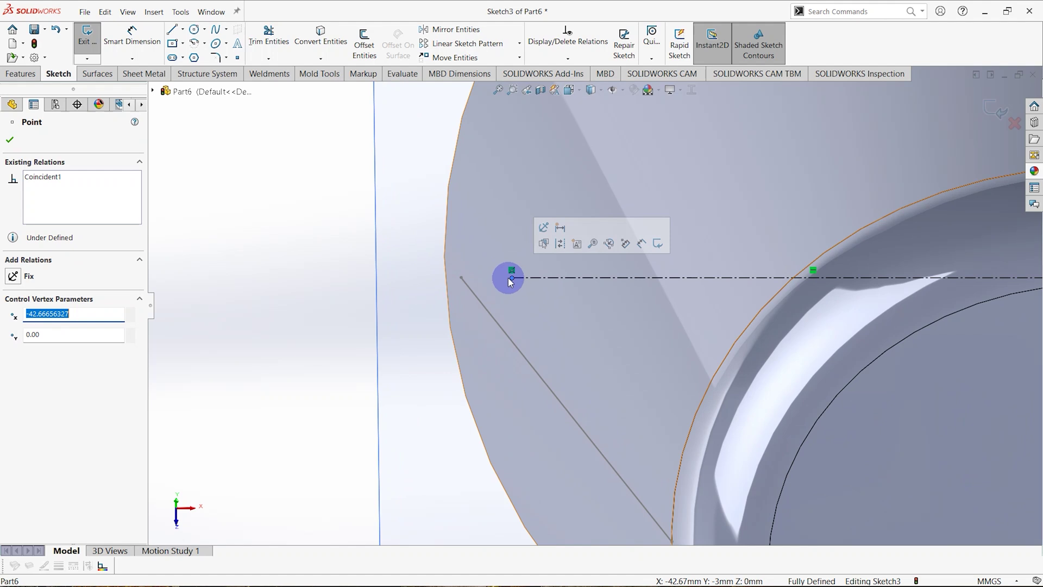
ctrl+click(461, 278)
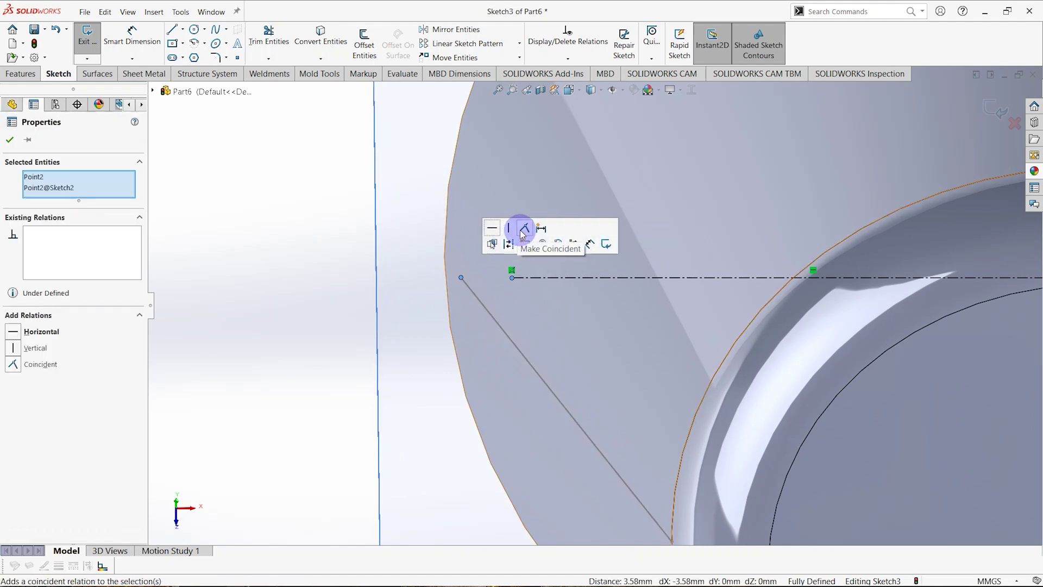
click(523, 230)
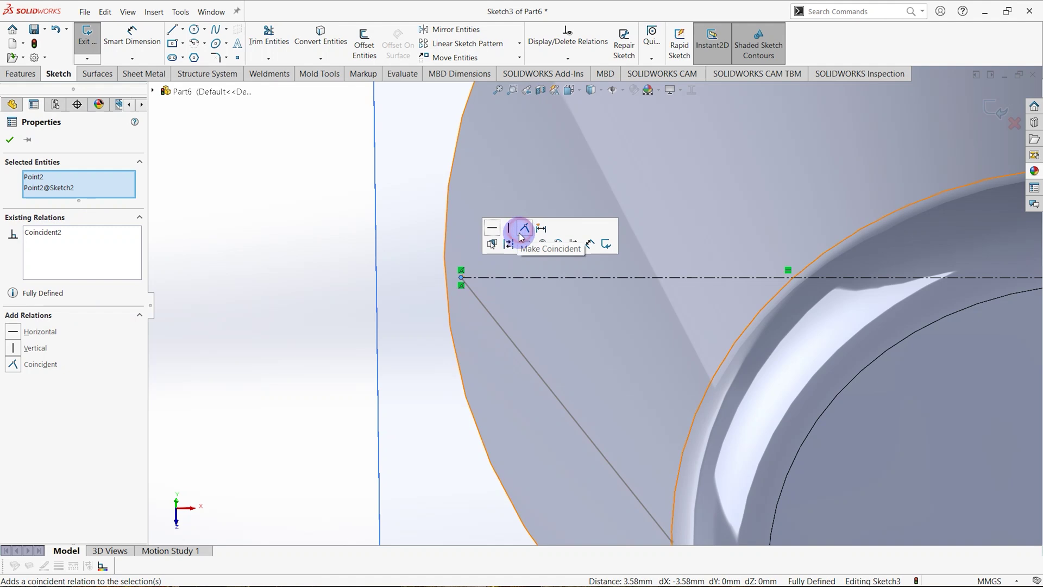
click(6, 140)
- Circular-pattern the horizontal centerline about its endpoint at the origin, with 12 equally spaced instances over 360 degrees
scroll(563, 311, up, 6)
middle_drag(564, 311, 549, 335)
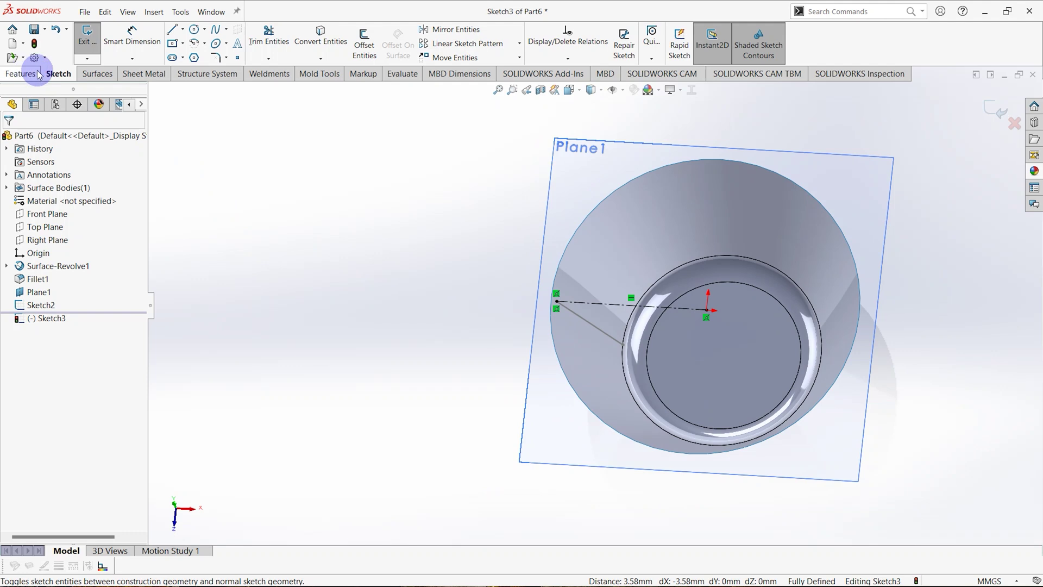
click(520, 47)
click(492, 70)
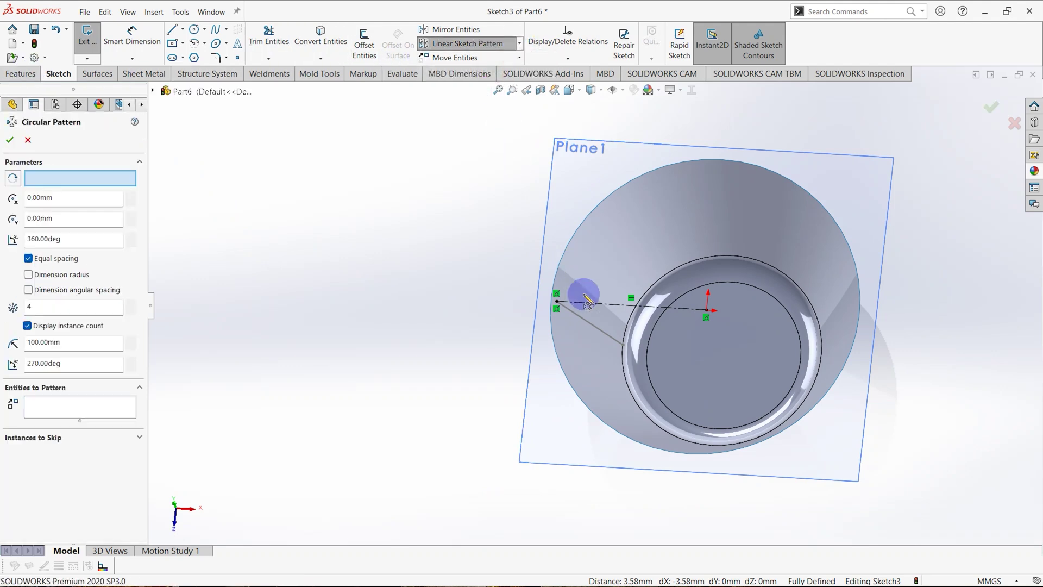
middle_drag(586, 299, 582, 214)
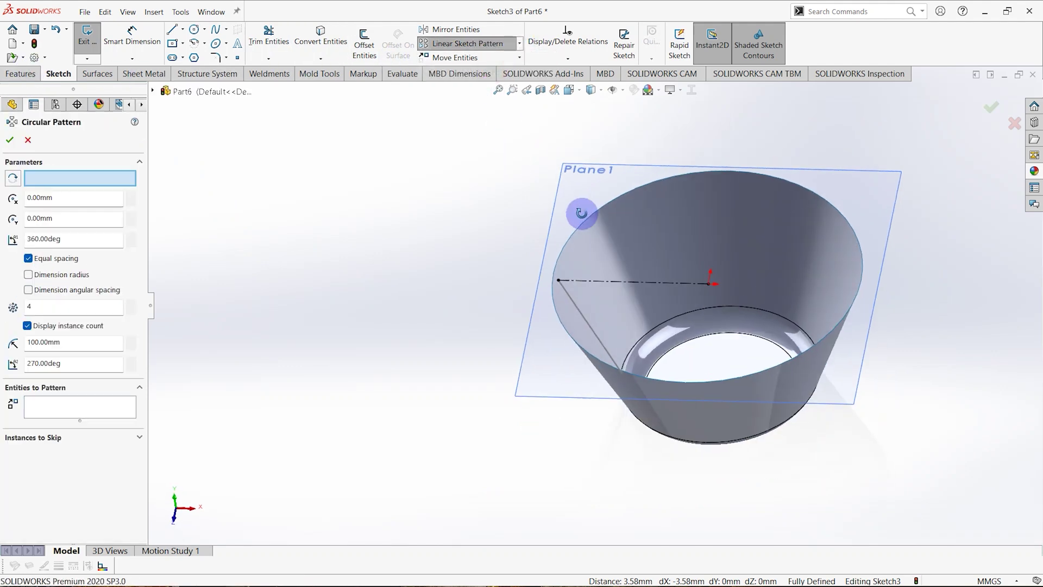
click(54, 180)
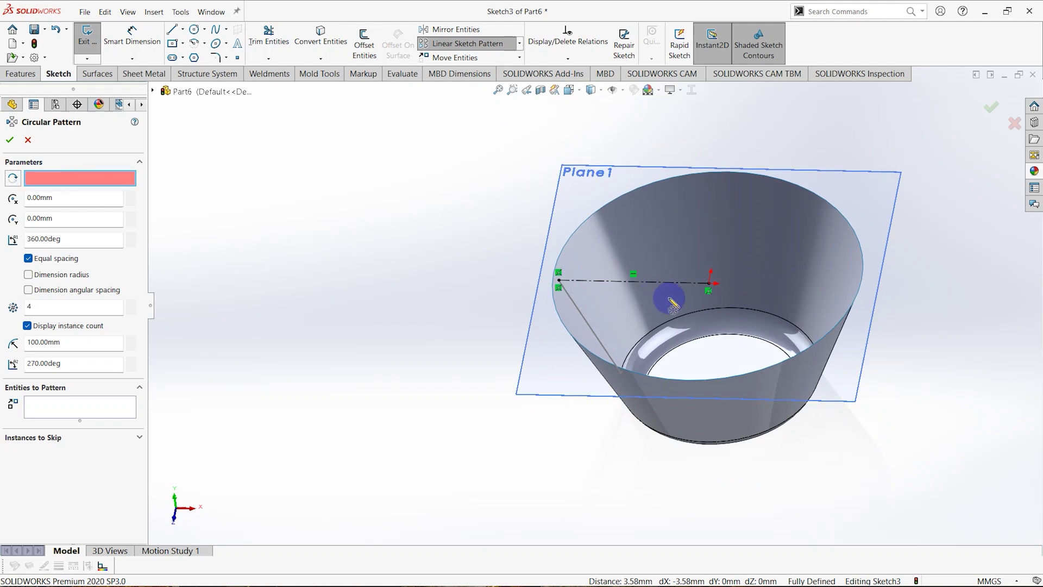
click(708, 283)
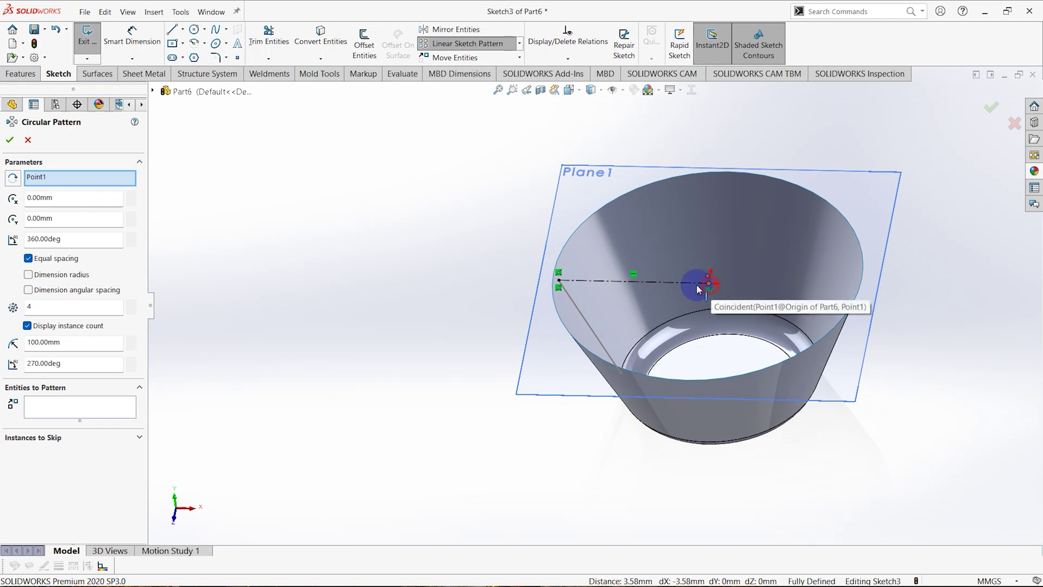
click(92, 416)
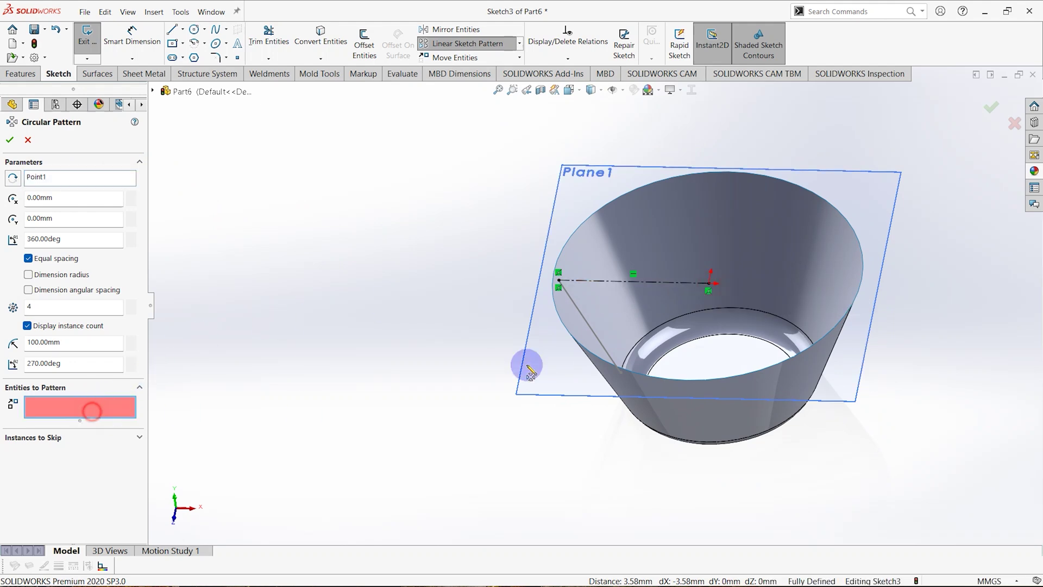
click(627, 288)
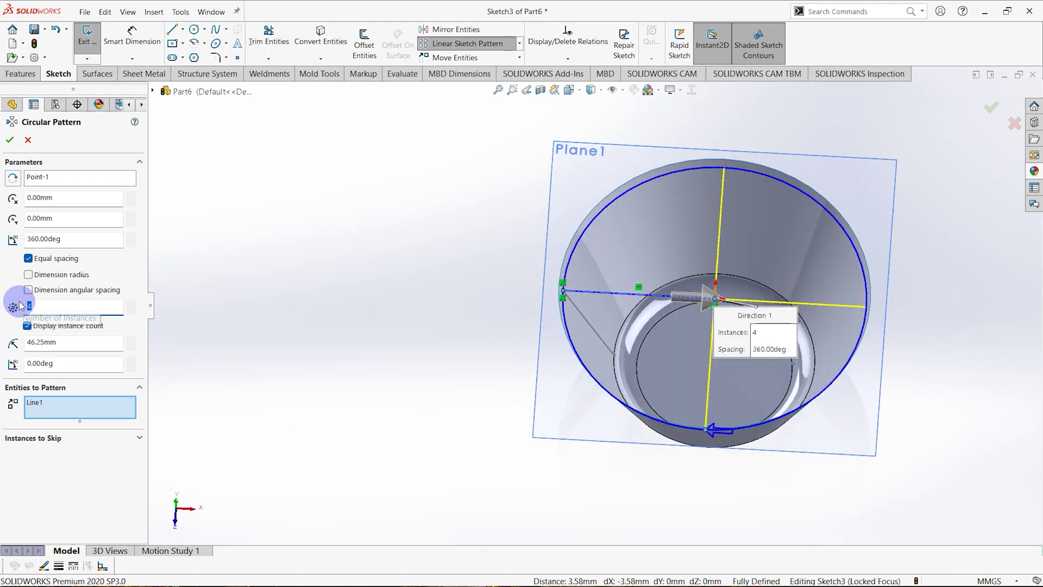
text(12)
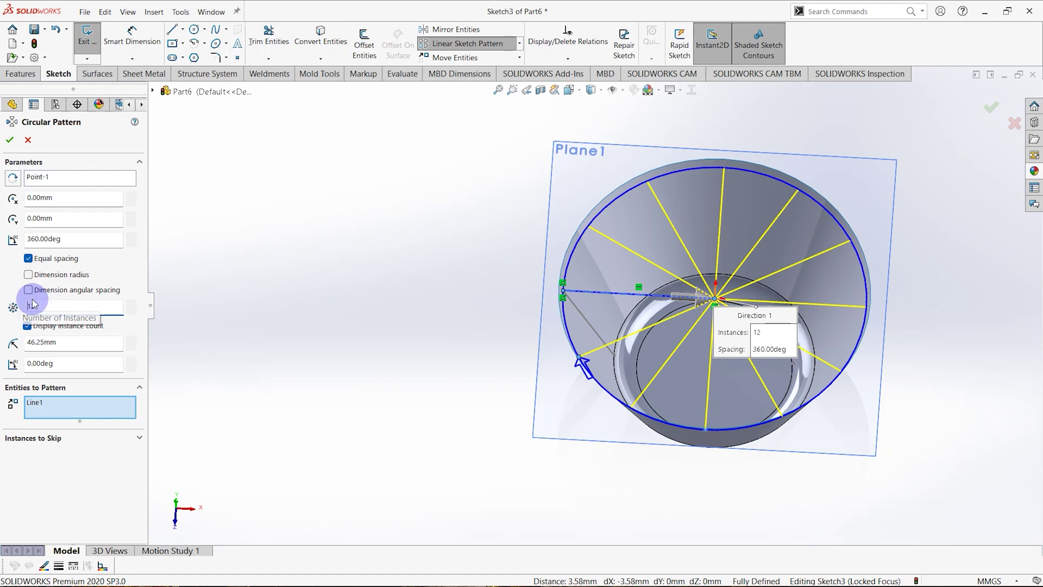
middle_drag(401, 285, 417, 323)
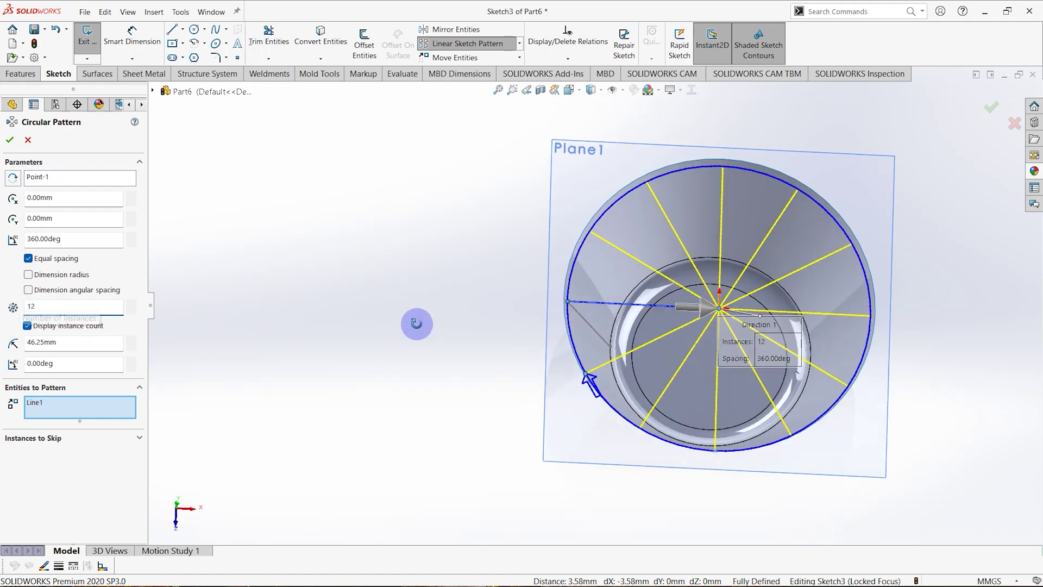
click(10, 140)
- Close the centerline pattern sketch and start a new 3D sketch
middle_drag(582, 374, 630, 302)
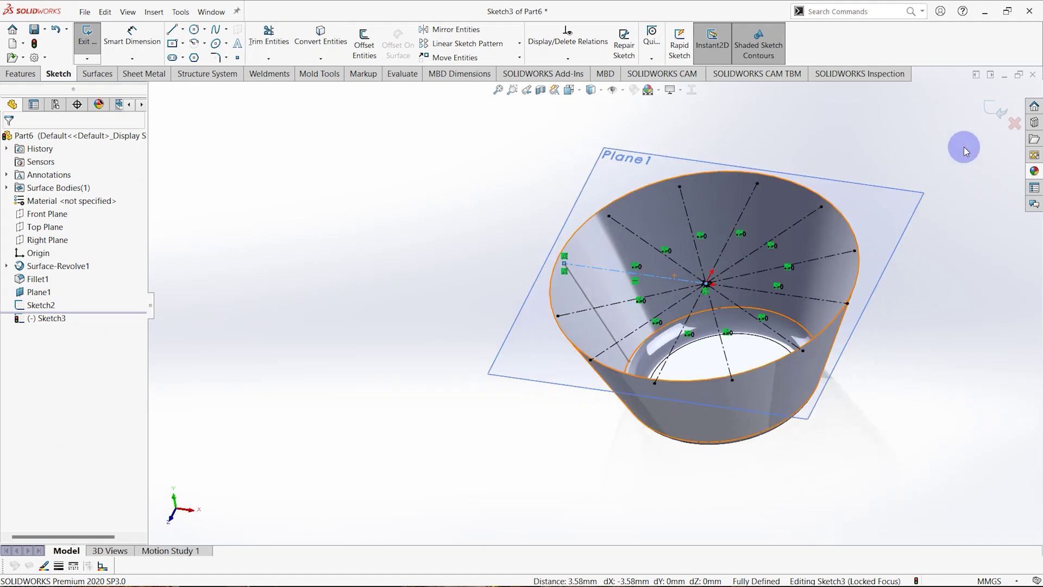
click(990, 110)
middle_drag(622, 387, 617, 321)
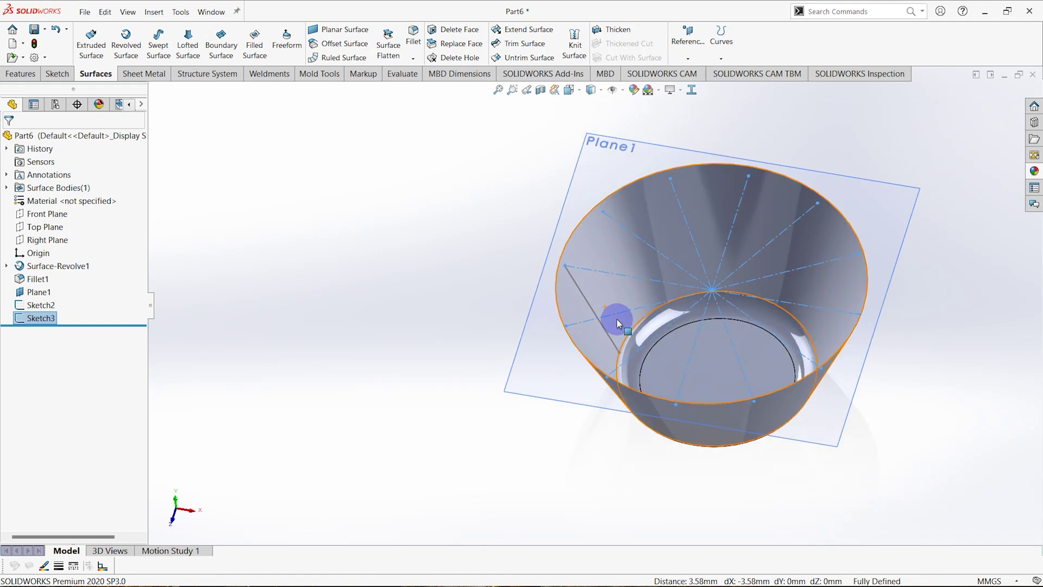
scroll(600, 310, down, 4)
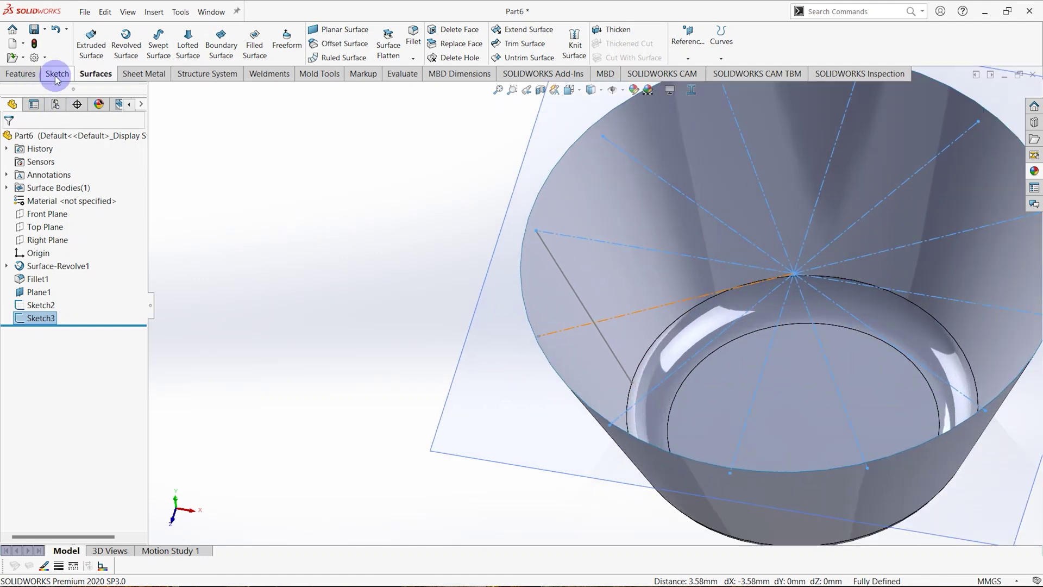
click(57, 76)
click(96, 57)
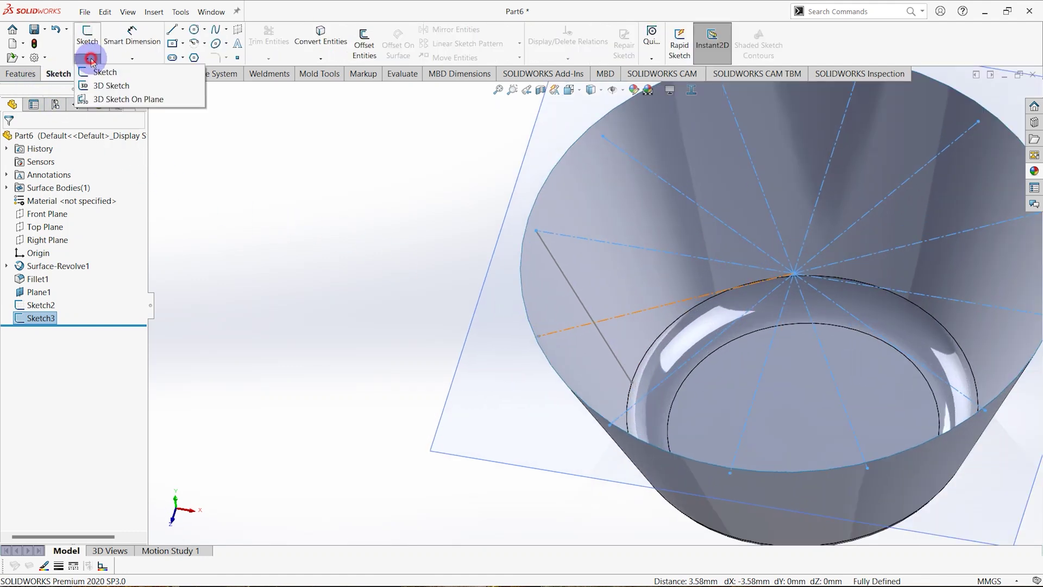
click(95, 86)
scroll(469, 249, up, 1)
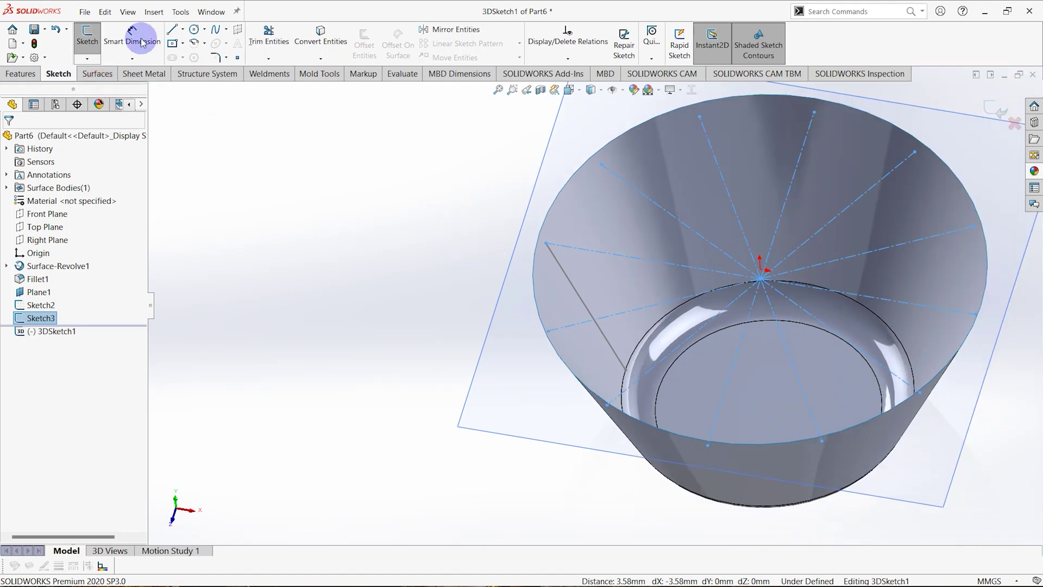
- Draw a three-point arc of about 19.4 mm radius from the slanted line's upper end to the adjacent centerline's endpoint, bulging out to the cup's rim
click(195, 46)
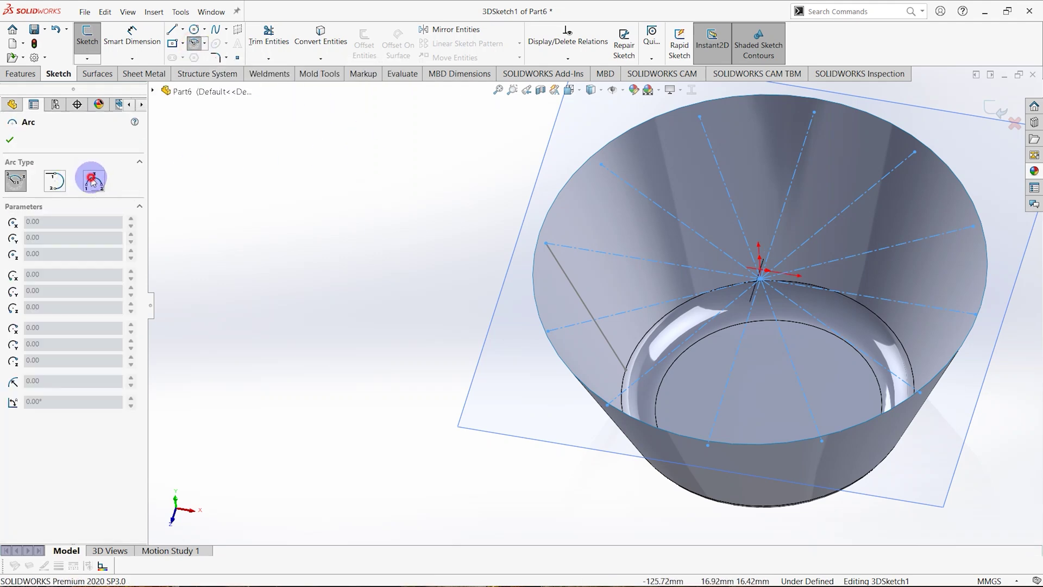
click(92, 181)
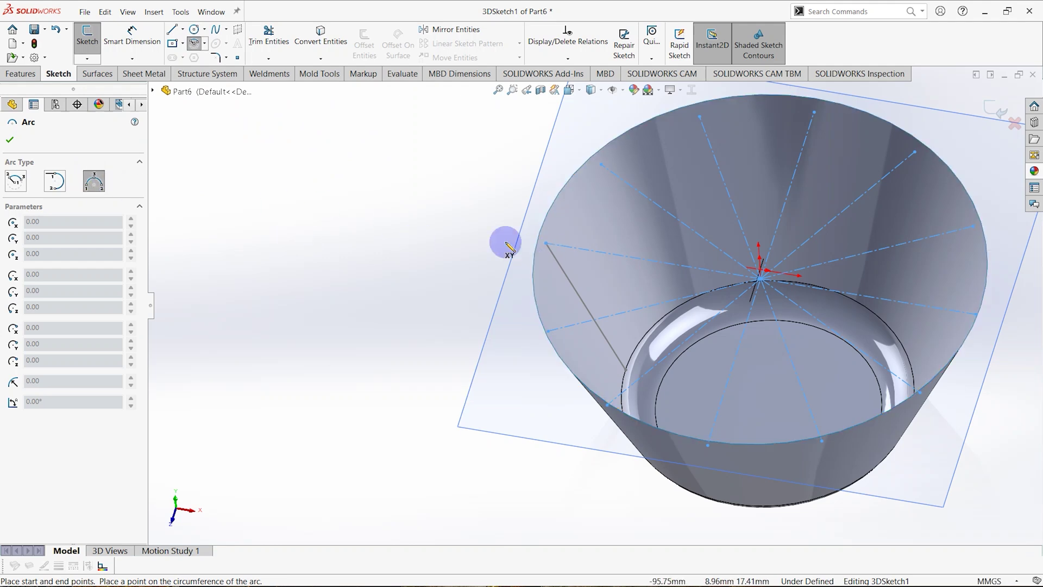
scroll(505, 245, down, 4)
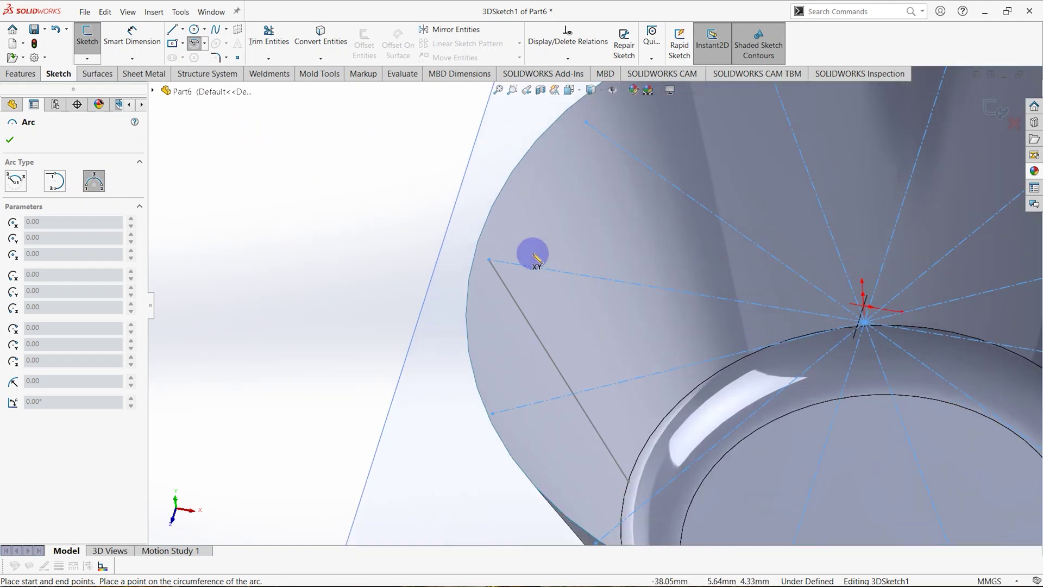
click(488, 260)
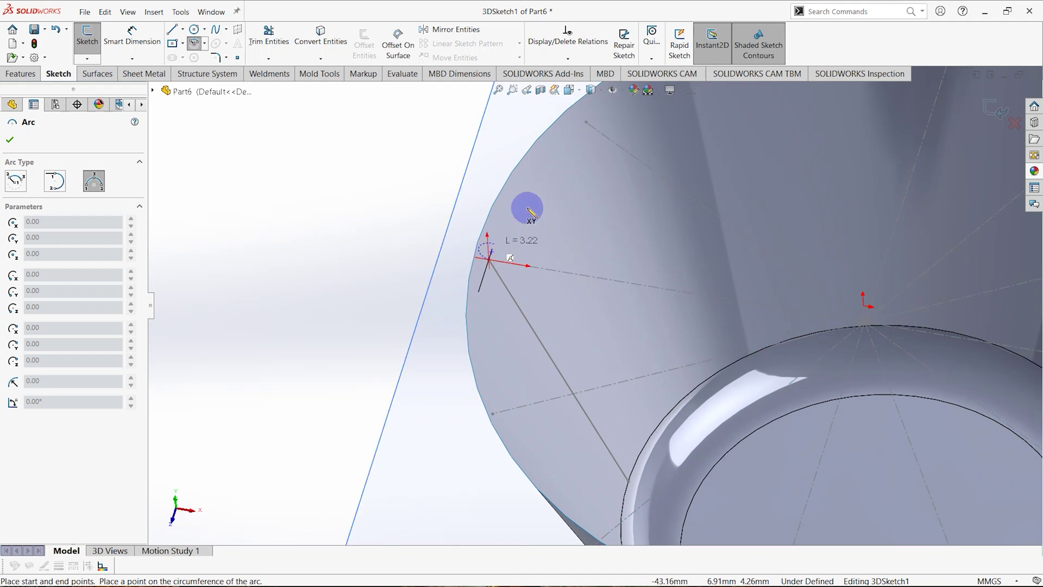
click(576, 129)
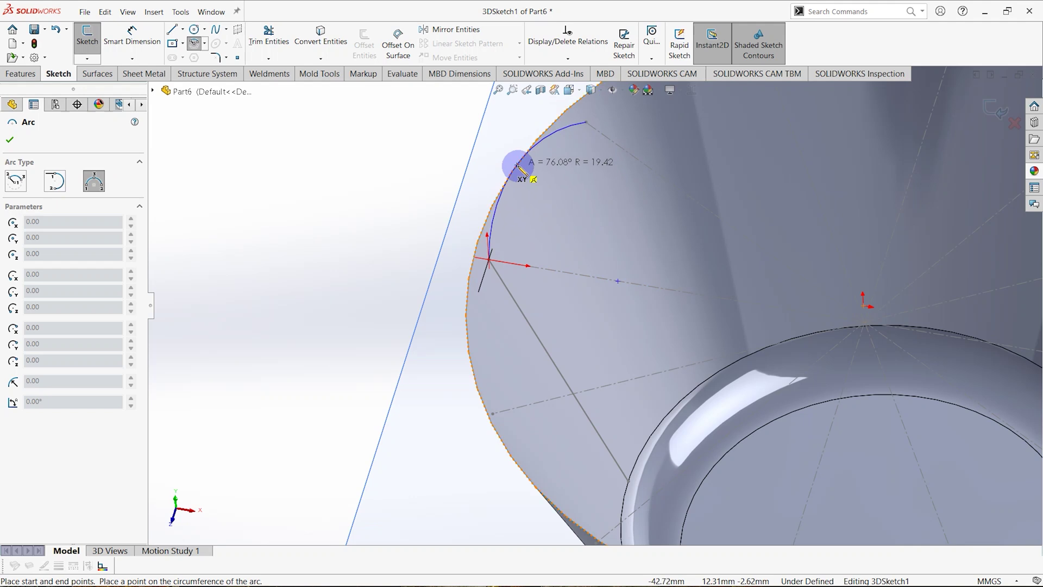
click(517, 166)
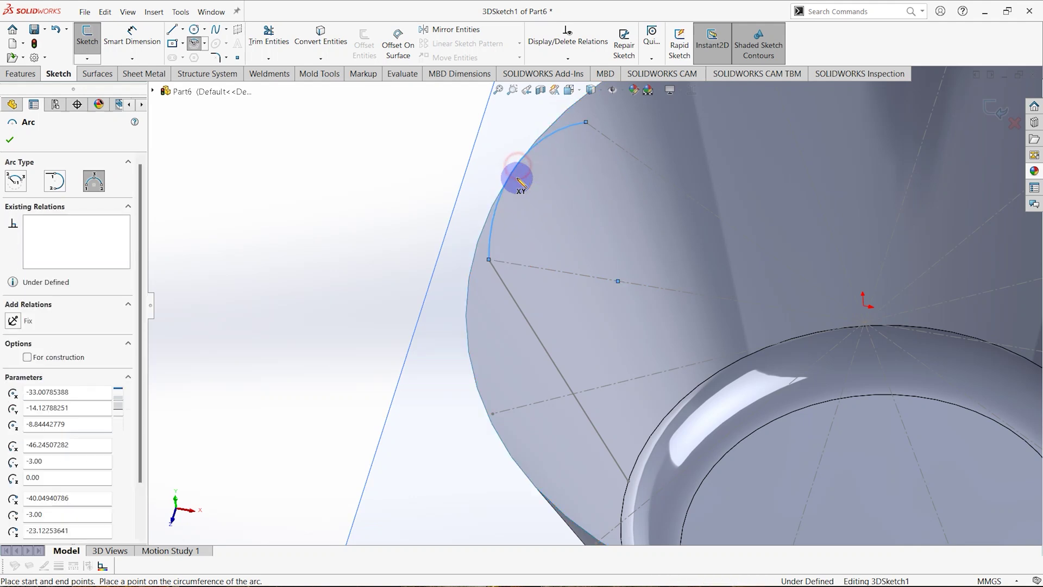
key(f)
click(9, 142)
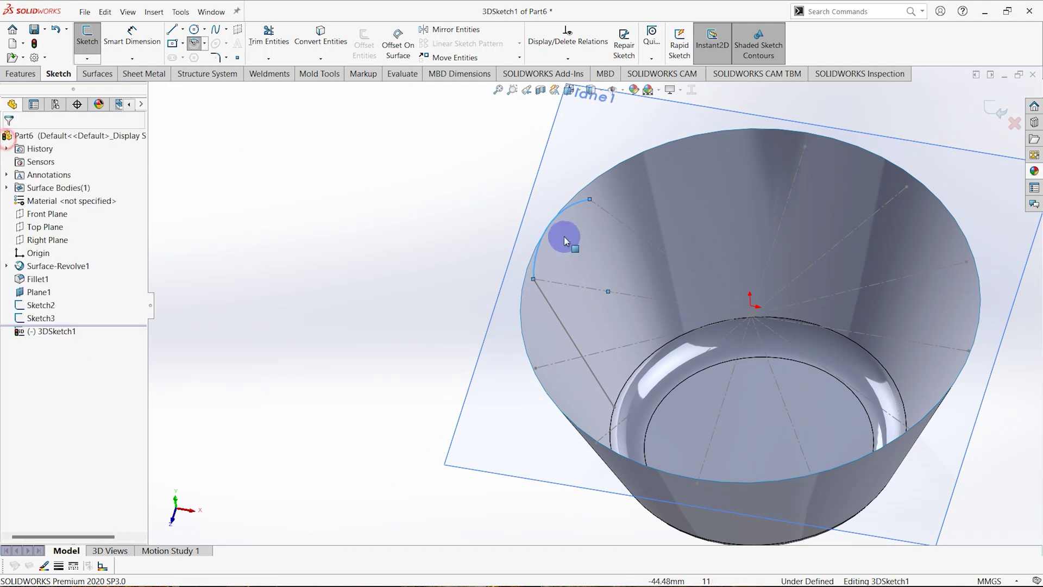
scroll(562, 244, down, 4)
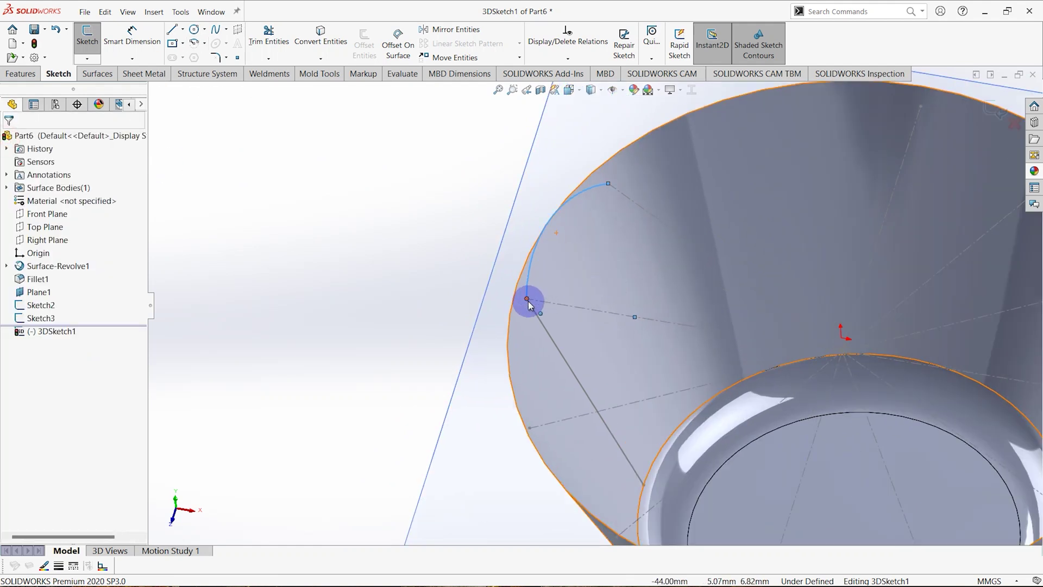
drag(587, 215, 608, 186)
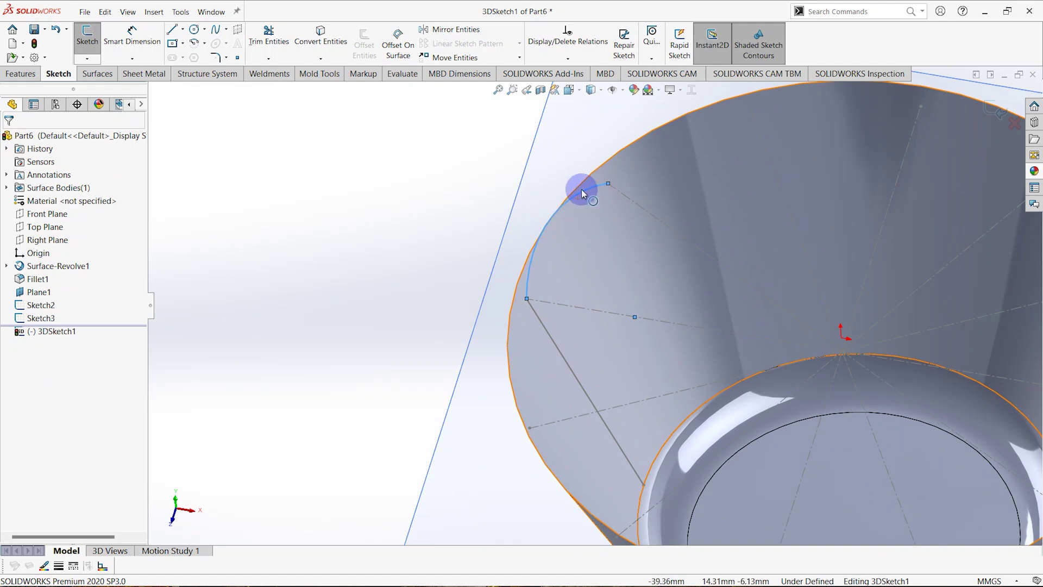
click(595, 168)
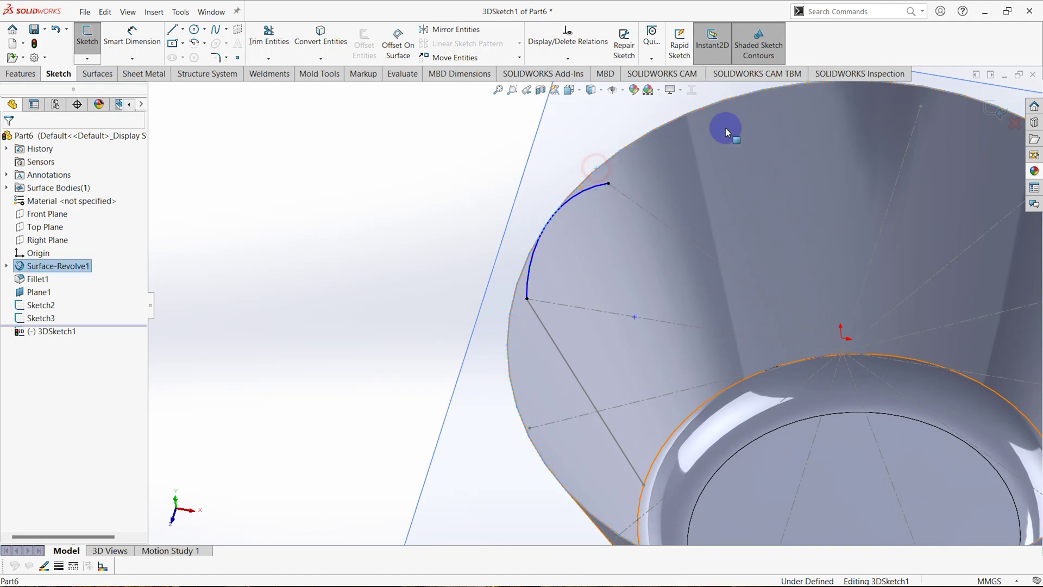
scroll(675, 268, up, 5)
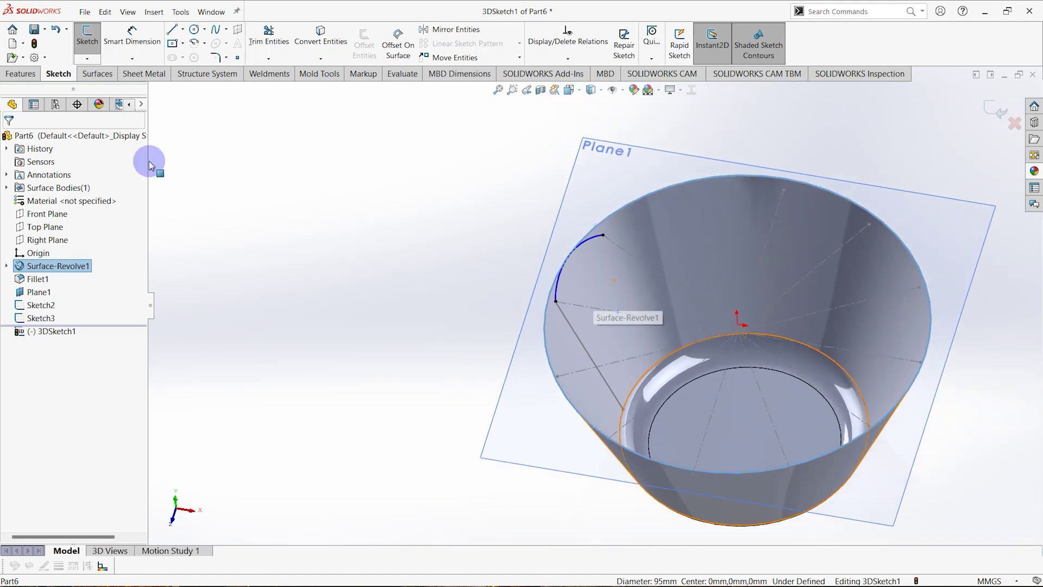
middle_drag(613, 235, 625, 242)
click(197, 49)
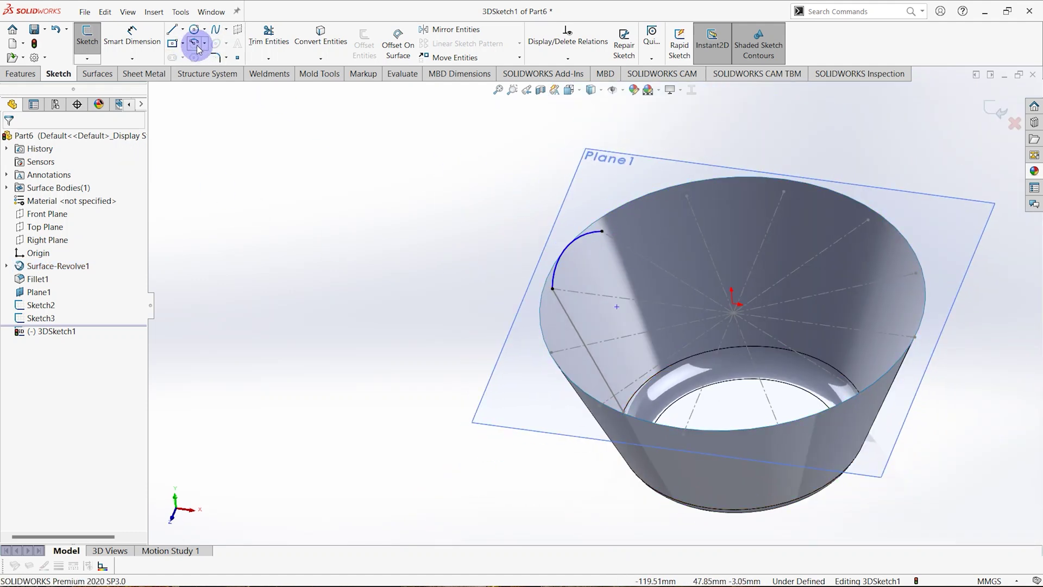
scroll(614, 237, down, 4)
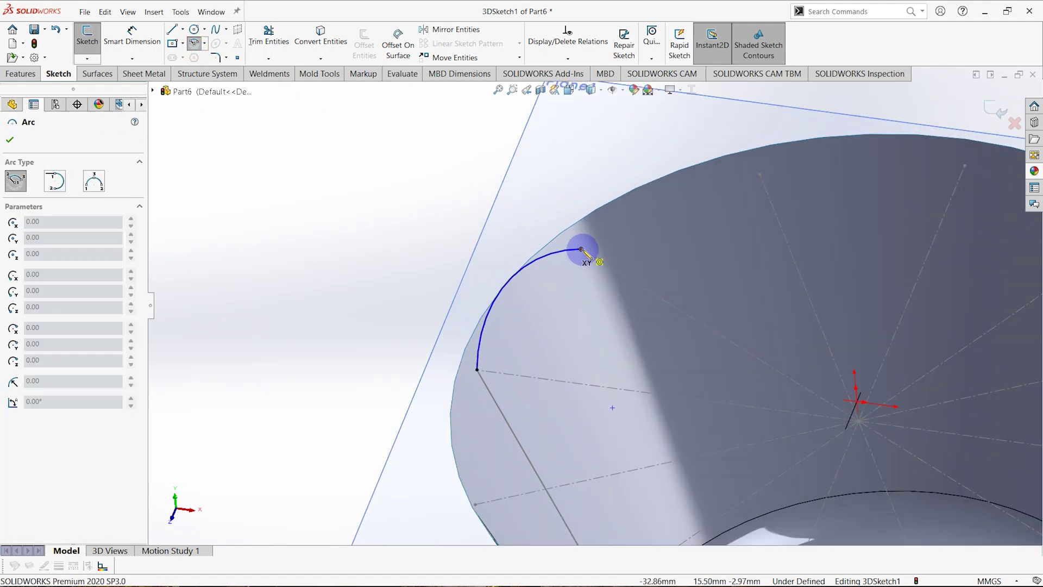
click(599, 246)
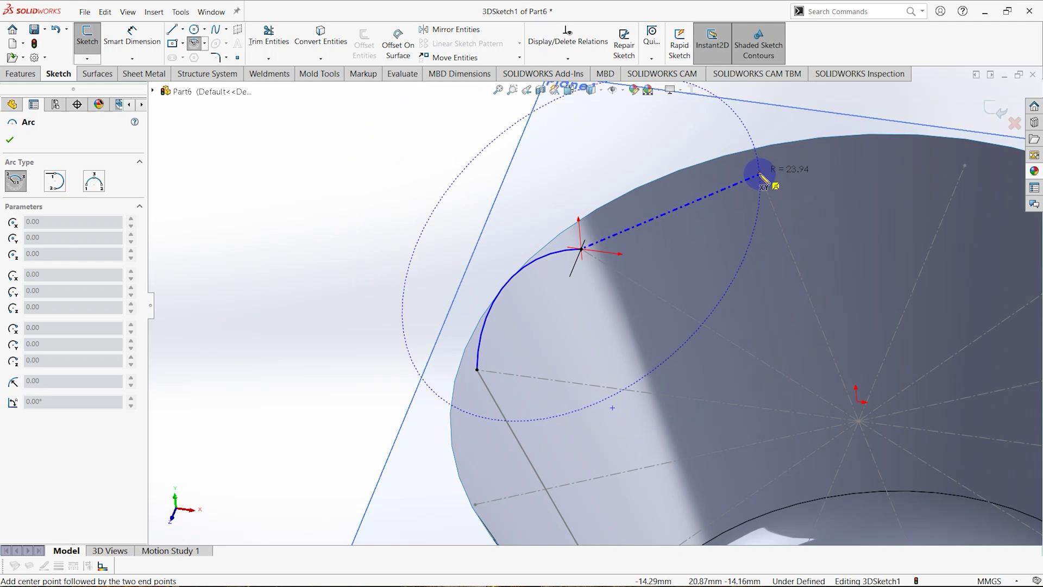
click(683, 189)
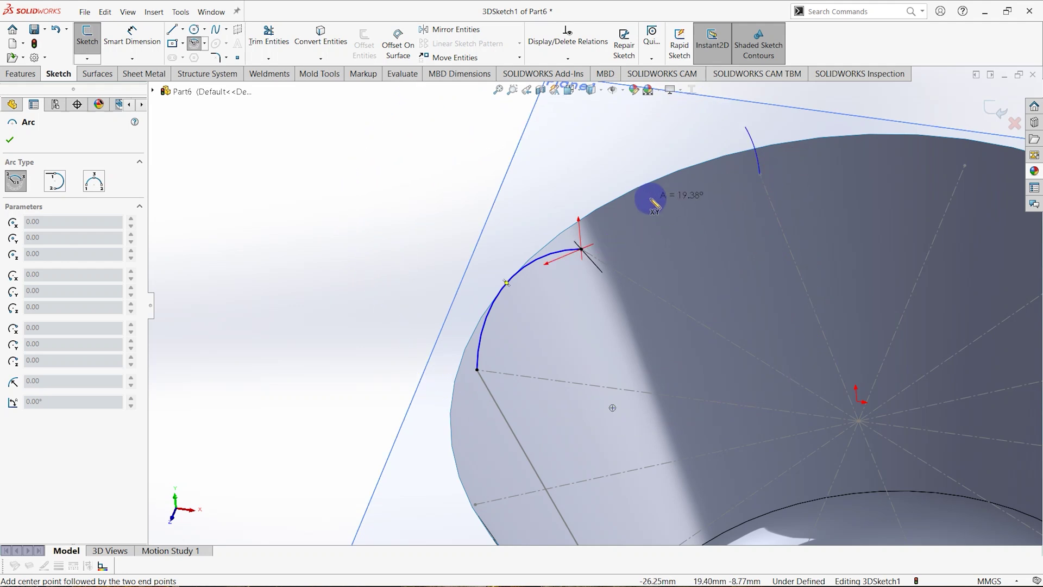
key(Escape)
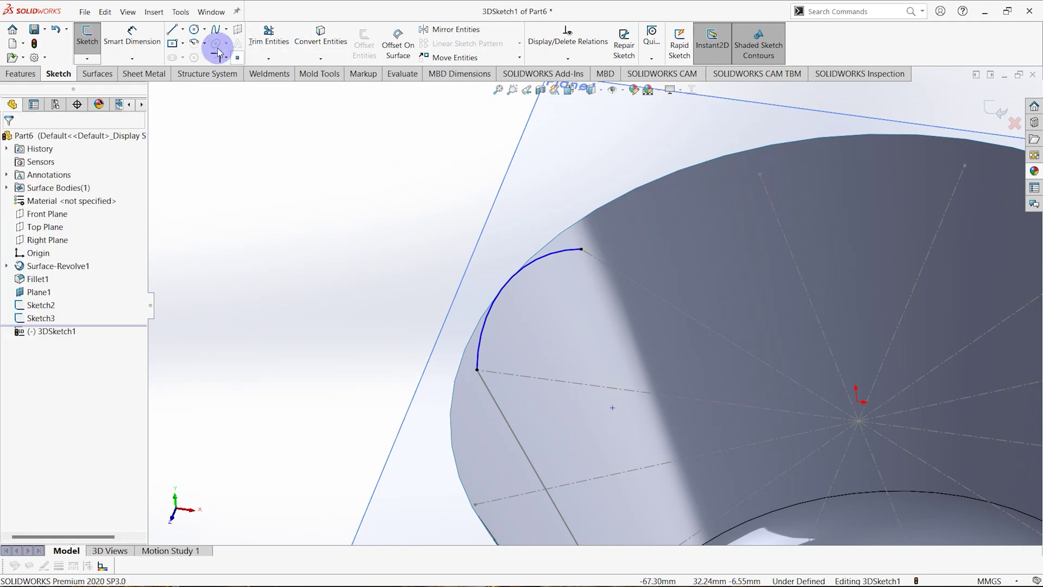
- Continue the chain with the second and third three-point arcs, spanning the next two pairs of adjacent centerline endpoints and bulging out to the rim
click(184, 58)
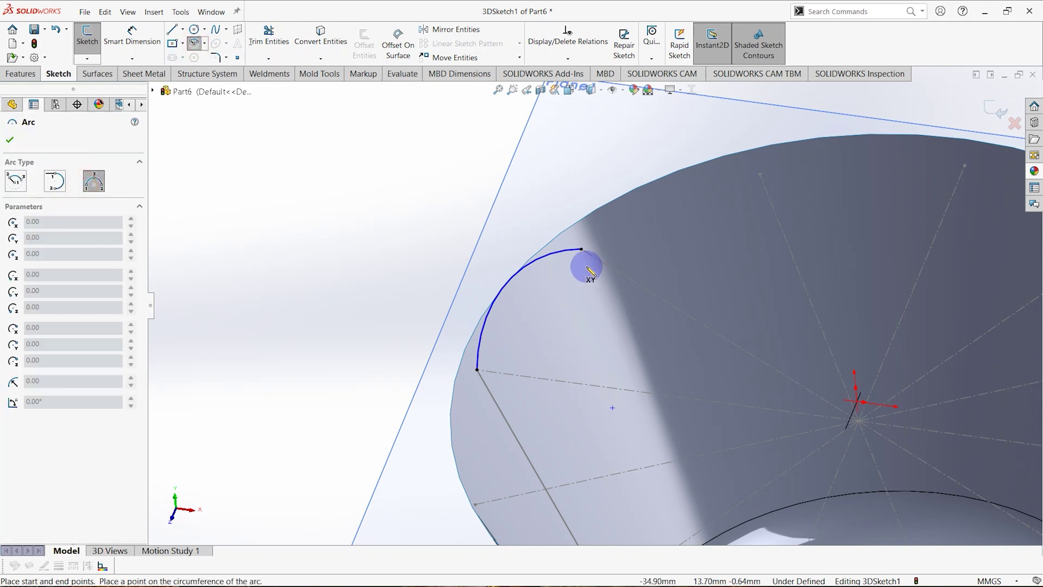
click(581, 248)
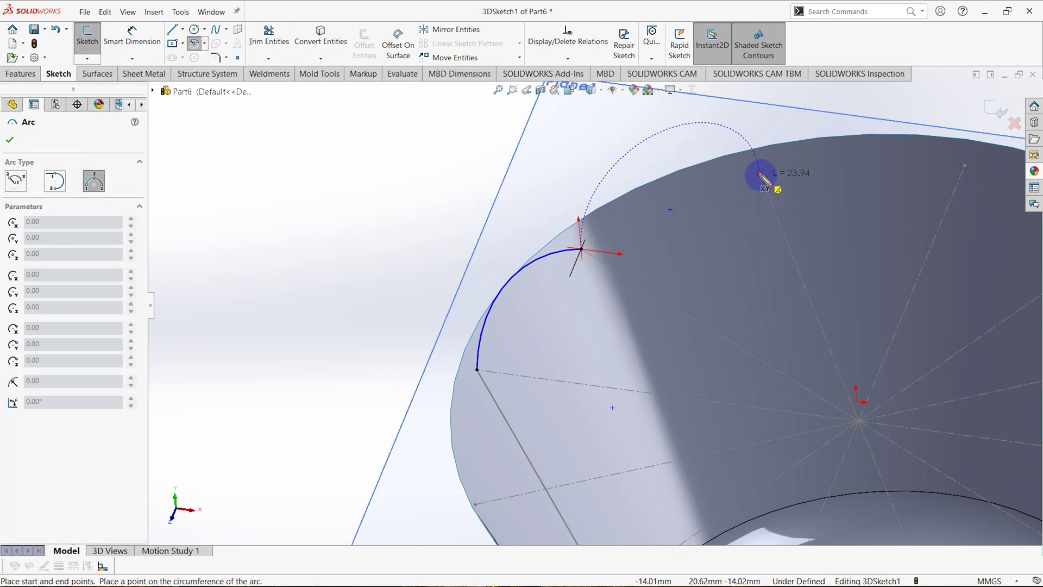
click(658, 182)
scroll(755, 205, up, 2)
scroll(701, 237, down, 2)
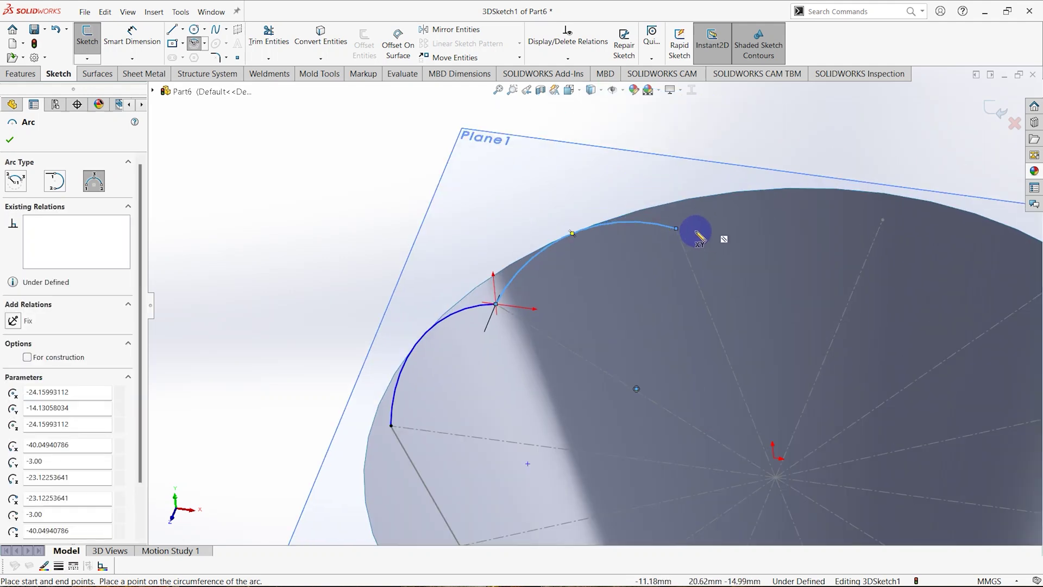
click(676, 229)
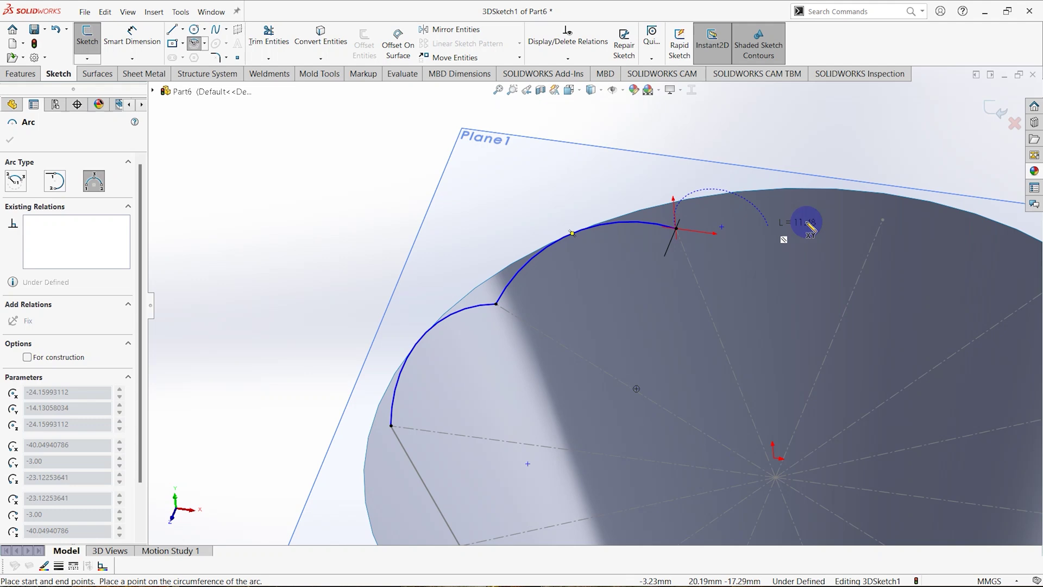
click(882, 219)
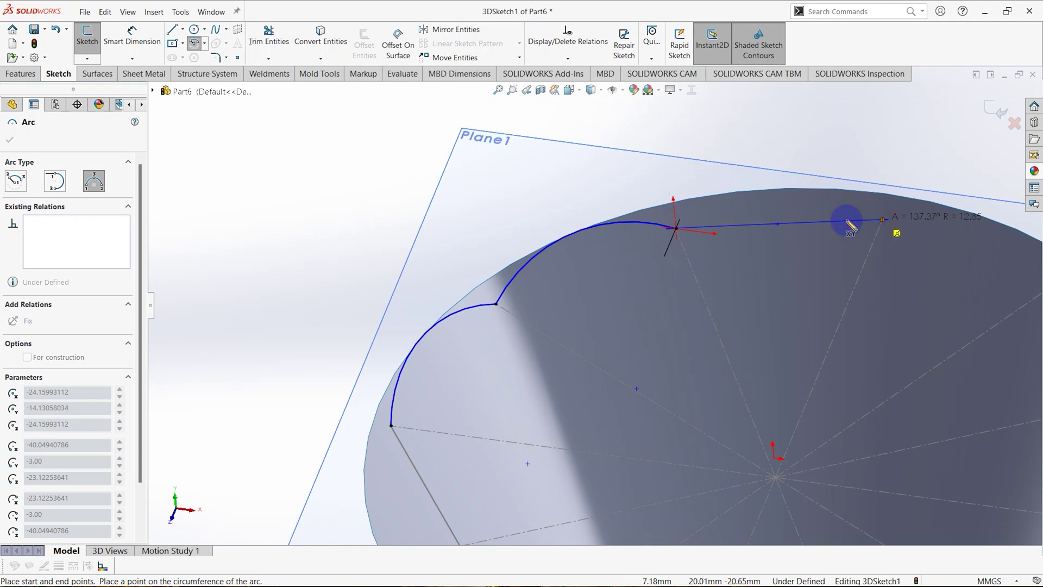
click(776, 195)
- Draw the fourth three-point arc from the third arc's end to the next centerline endpoint, bulging out to the cup's rim
scroll(850, 249, up, 2)
scroll(793, 250, down, 2)
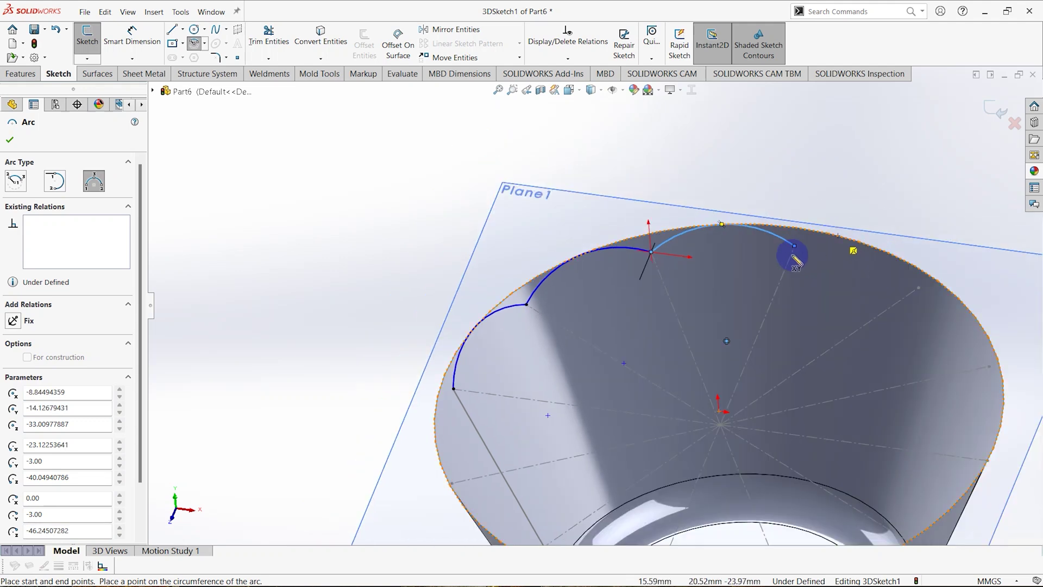
click(755, 254)
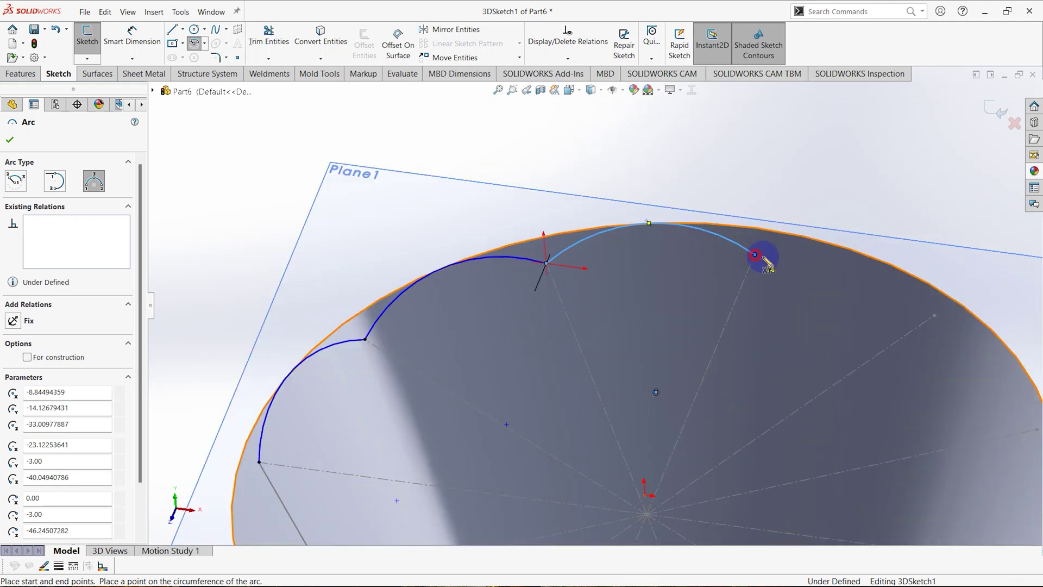
click(935, 315)
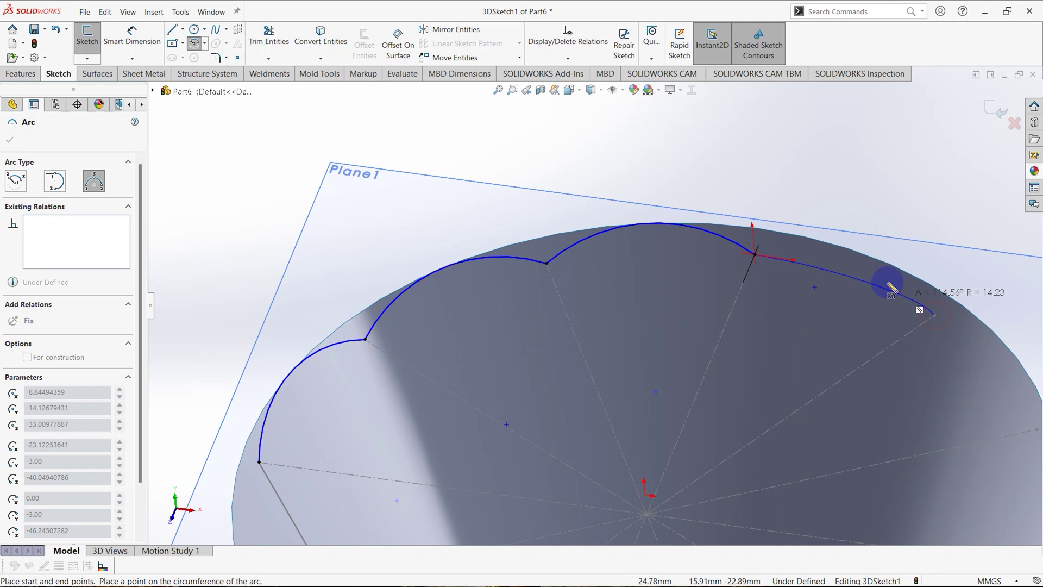
click(867, 256)
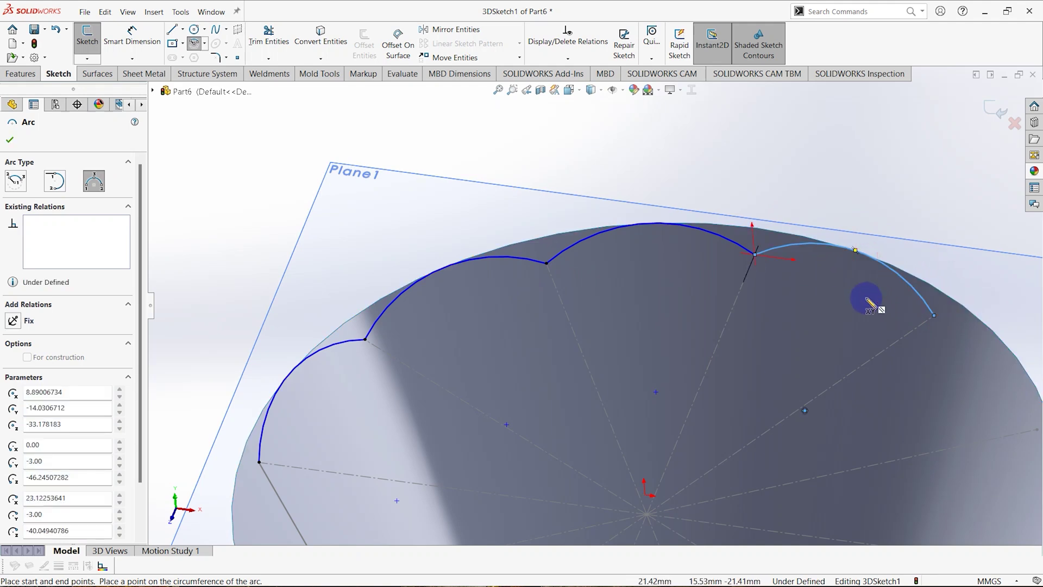
- Draw the fifth three-point arc from the fourth arc's end to the adjacent centerline endpoint, with its middle on the rim
scroll(847, 272, up, 3)
scroll(730, 296, down, 3)
click(731, 296)
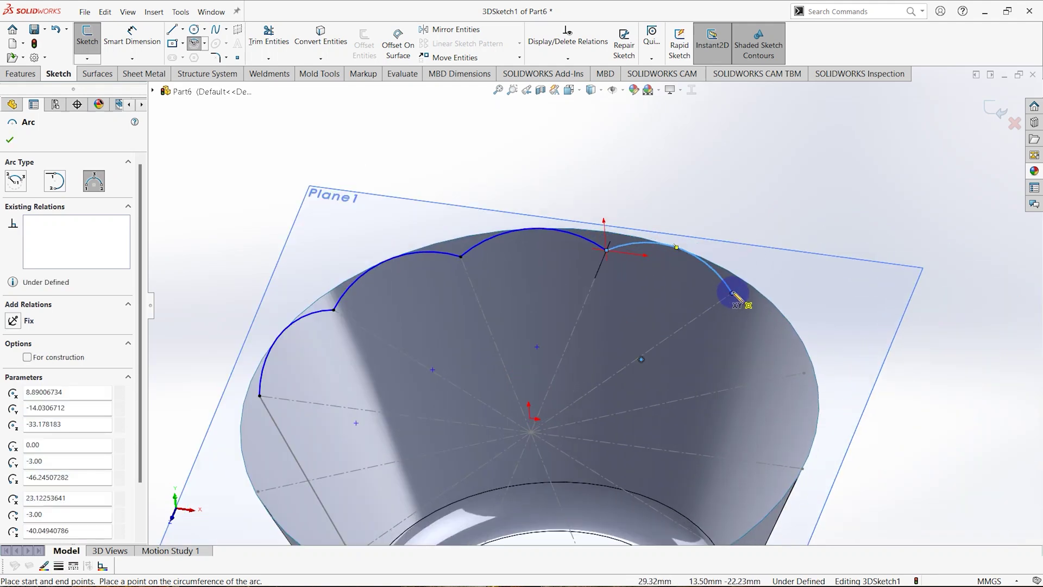
click(804, 374)
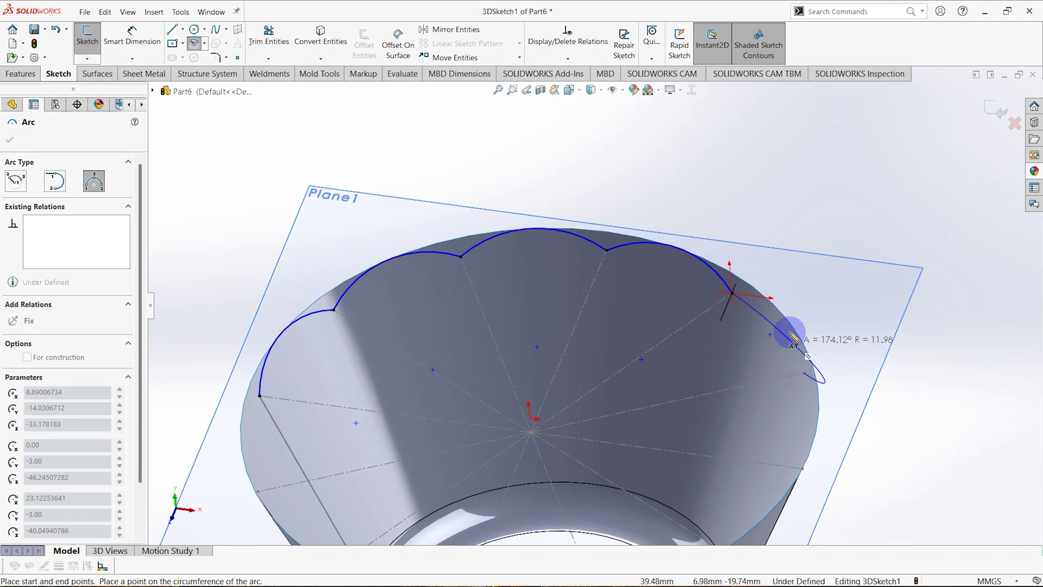
click(788, 320)
- Draw the sixth three-point arc, about 19.4 mm in radius, between the next centerline endpoint and the fifth arc's end, reaching the rim
scroll(749, 391, up, 2)
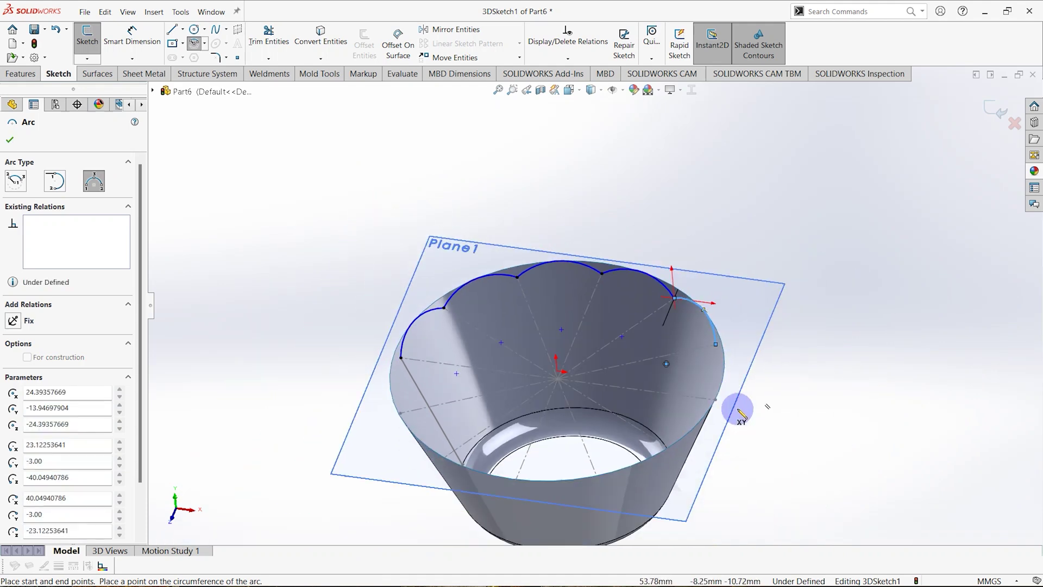
scroll(668, 361, down, 5)
click(640, 354)
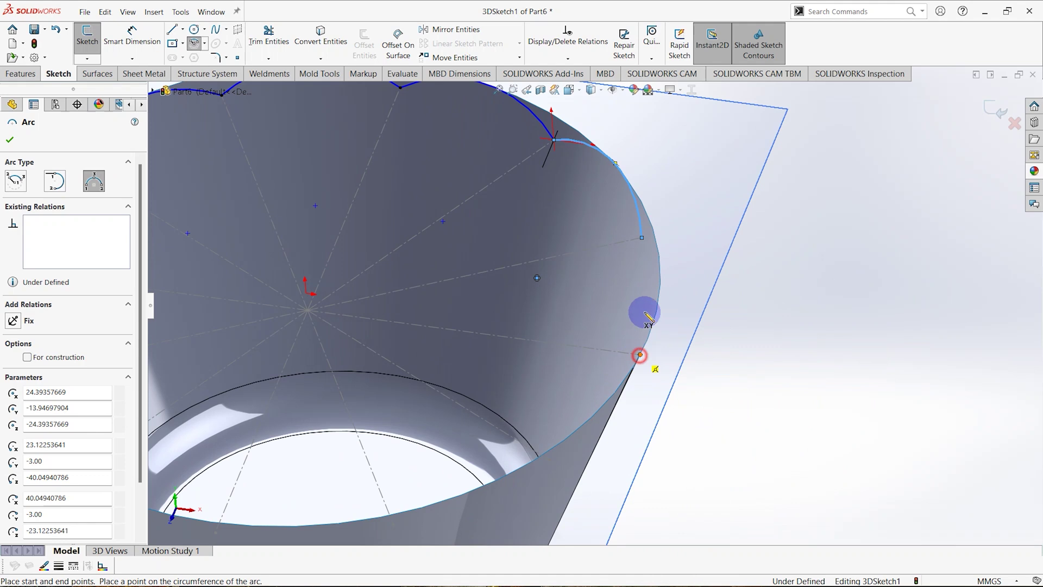
click(644, 239)
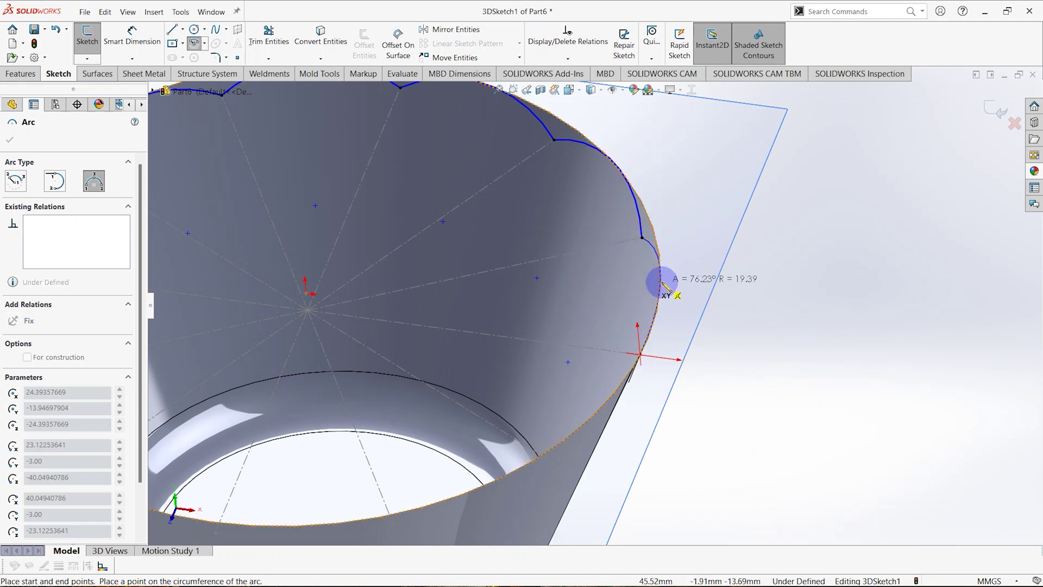
click(631, 326)
- Draw the seventh three-point arc from the sixth arc's open end to the next centerline endpoint, bulging out to the rim
scroll(625, 355, up, 2)
mouse_move(624, 356)
middle_down()
mouse_move(630, 239)
mouse_move(668, 296)
mouse_move(633, 342)
mouse_move(602, 282)
middle_up()
scroll(601, 282, down, 2)
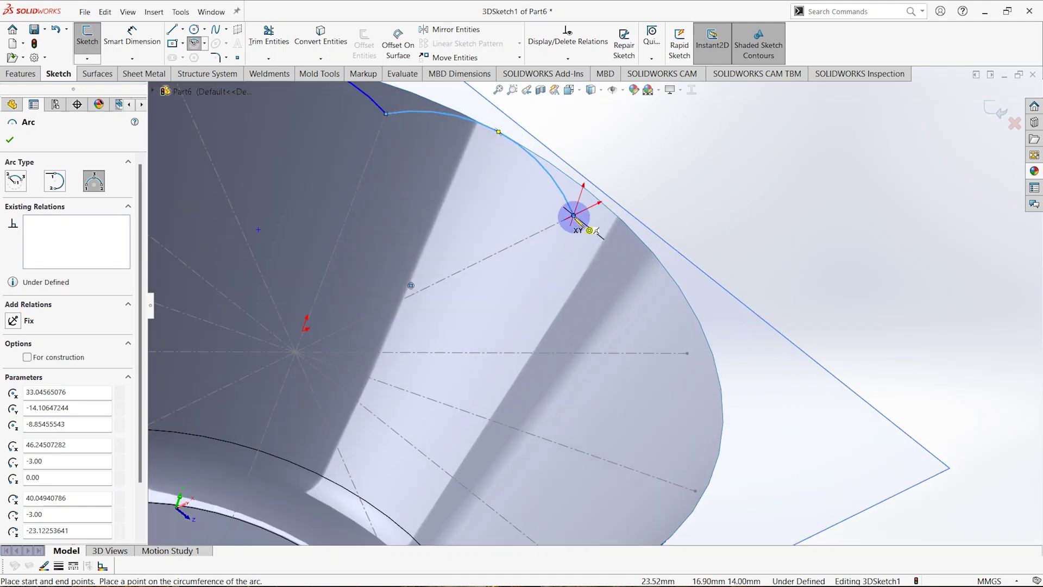
click(574, 215)
click(687, 353)
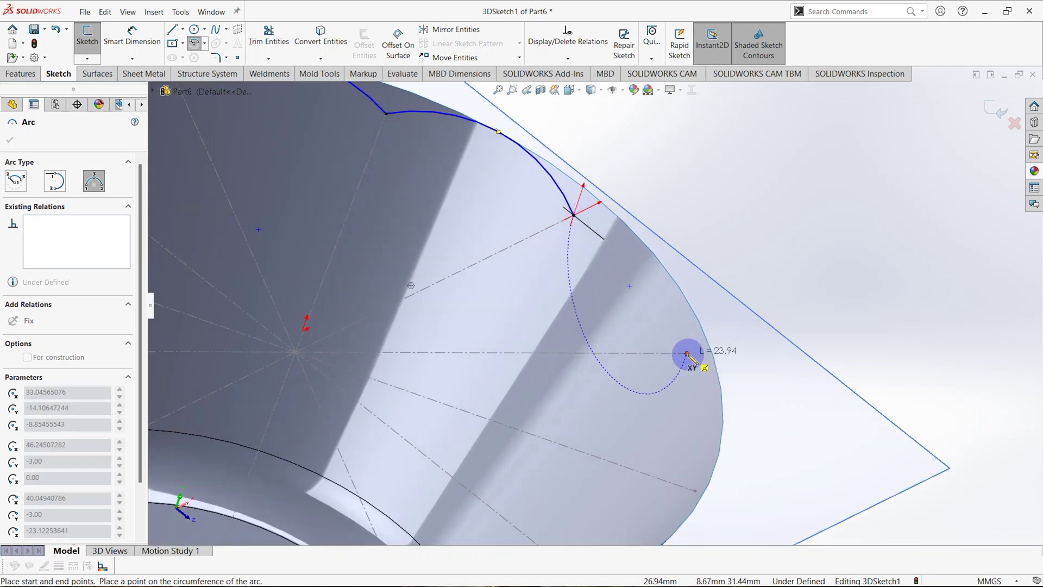
click(668, 279)
scroll(670, 274, up, 3)
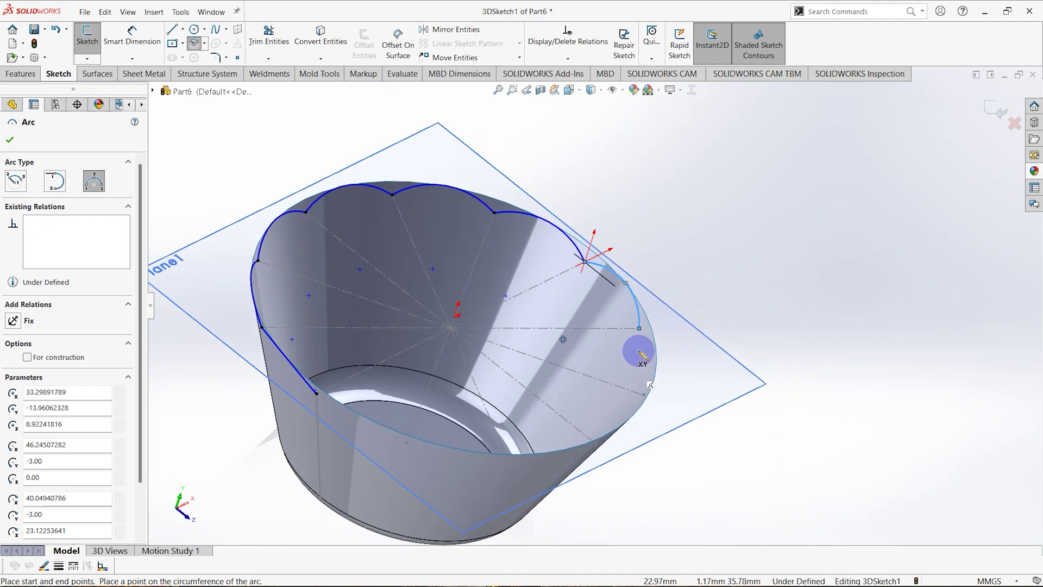
scroll(639, 353, down, 3)
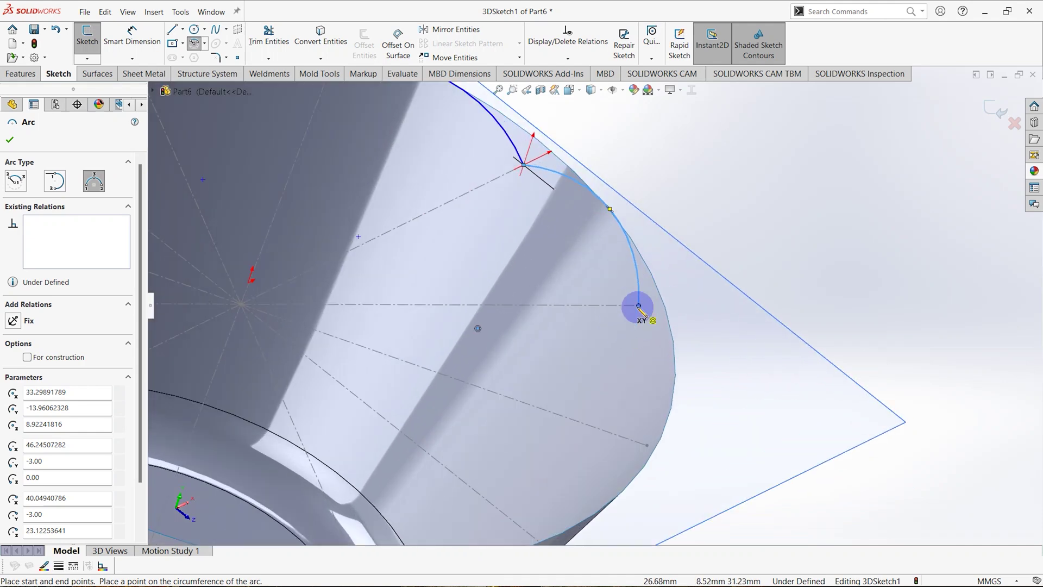
click(638, 306)
click(647, 446)
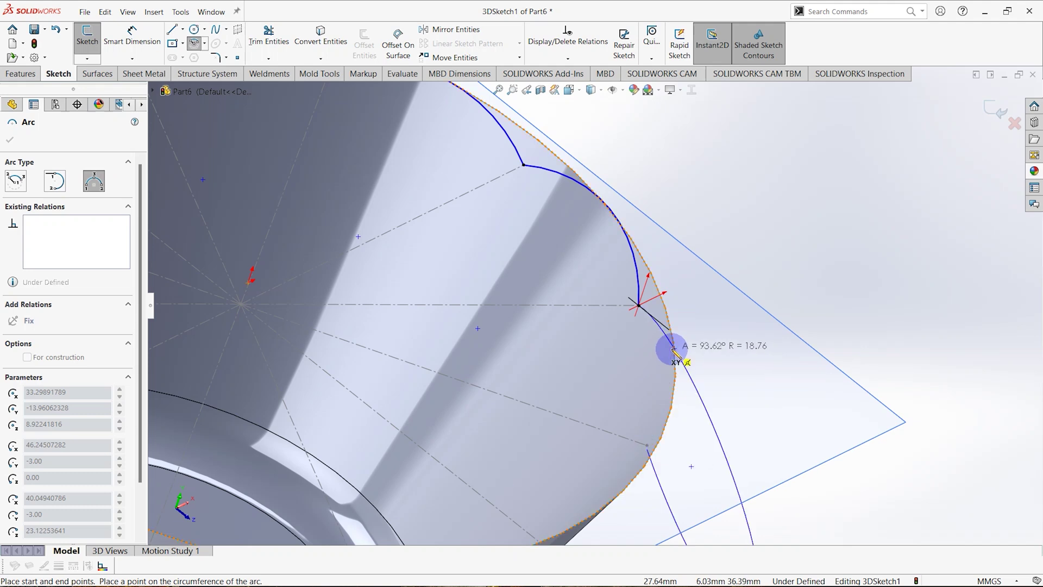
middle_drag(680, 333, 686, 410)
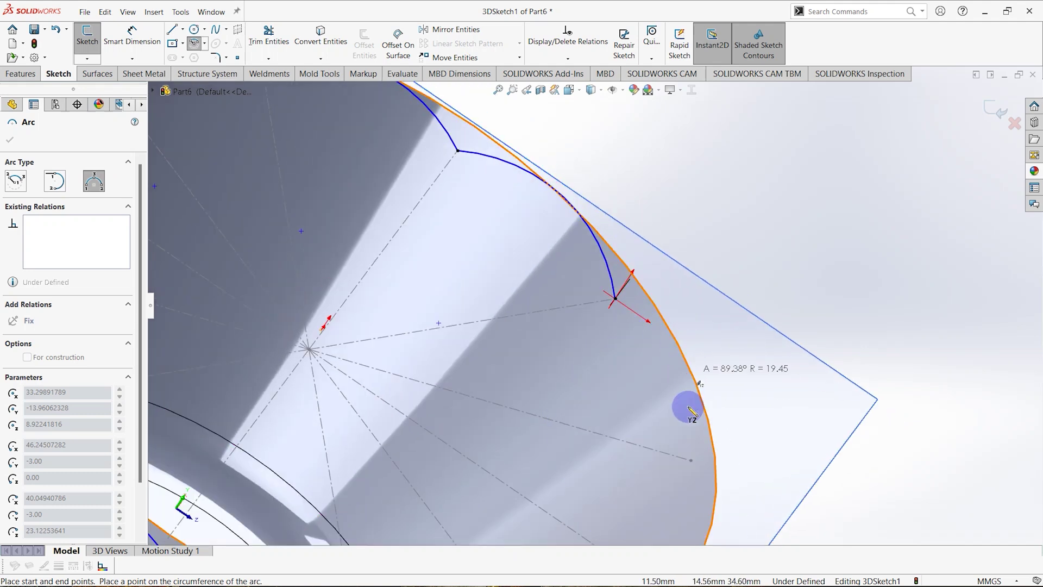
key(Escape)
- Draw the eighth three-point arc, about 19.2 mm in radius, from the seventh arc's end to the next centerline endpoint, through the rim
click(194, 43)
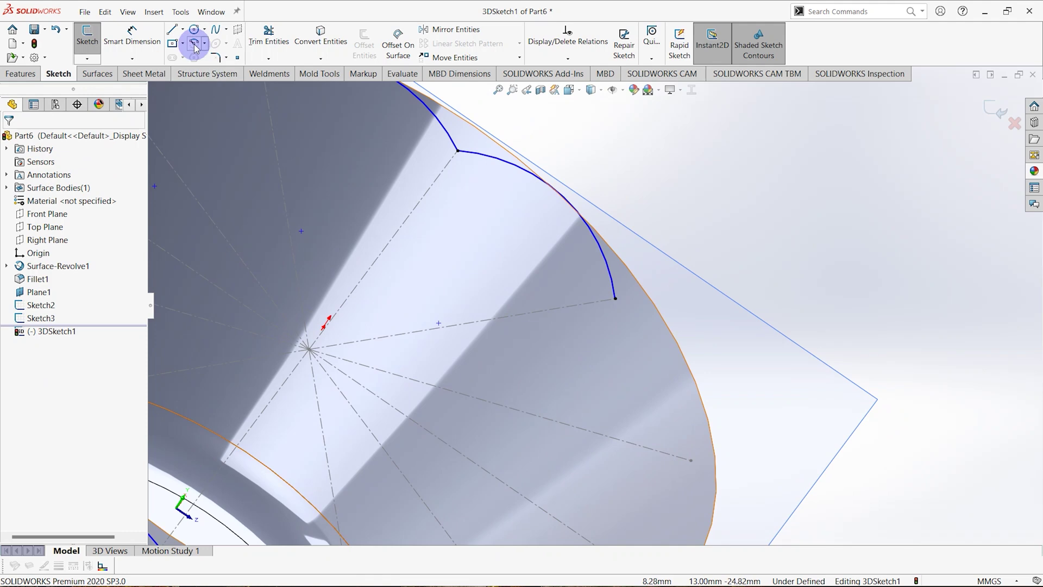
click(615, 298)
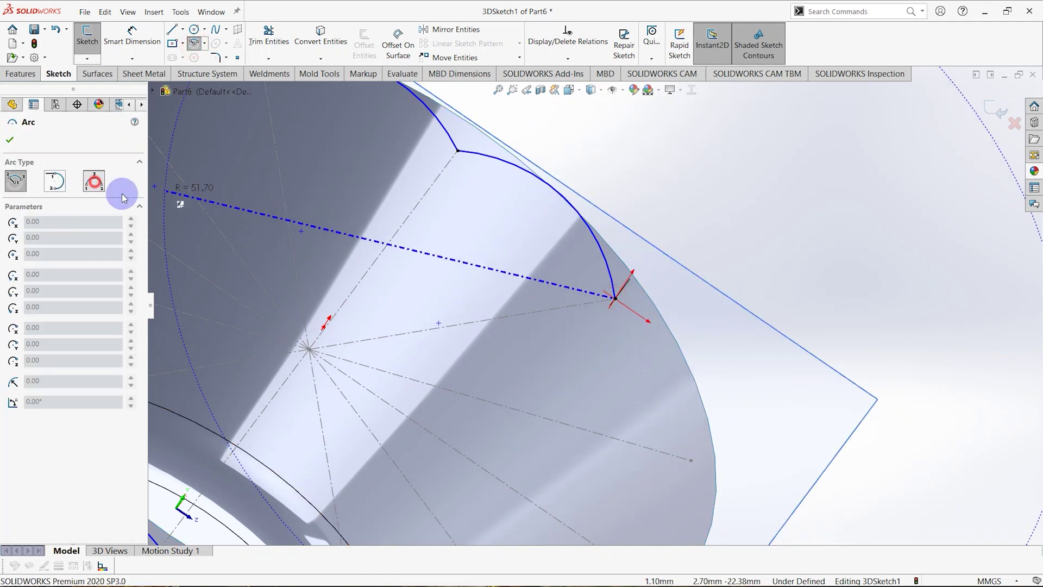
click(93, 180)
click(614, 298)
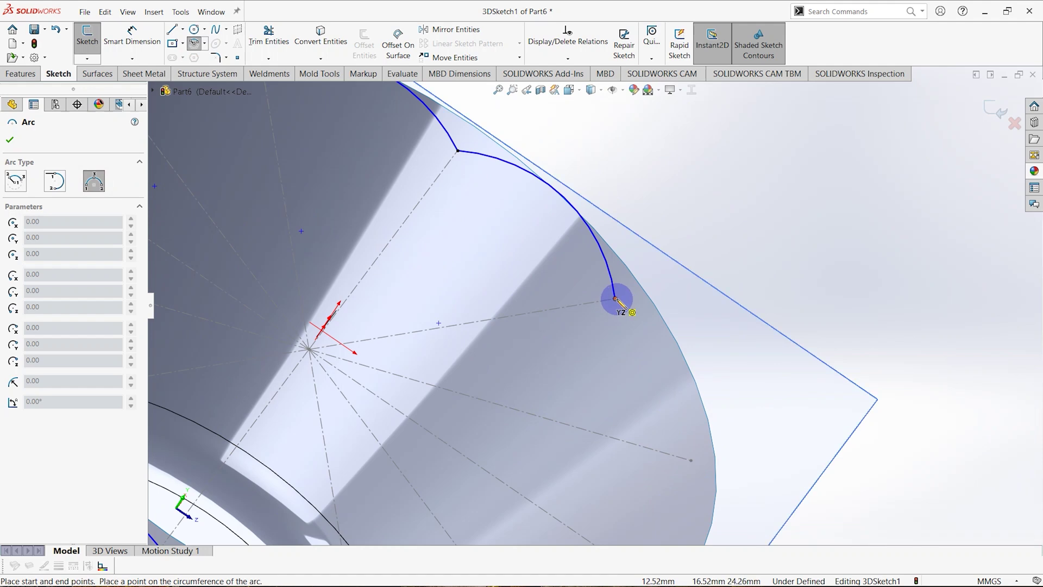
click(692, 460)
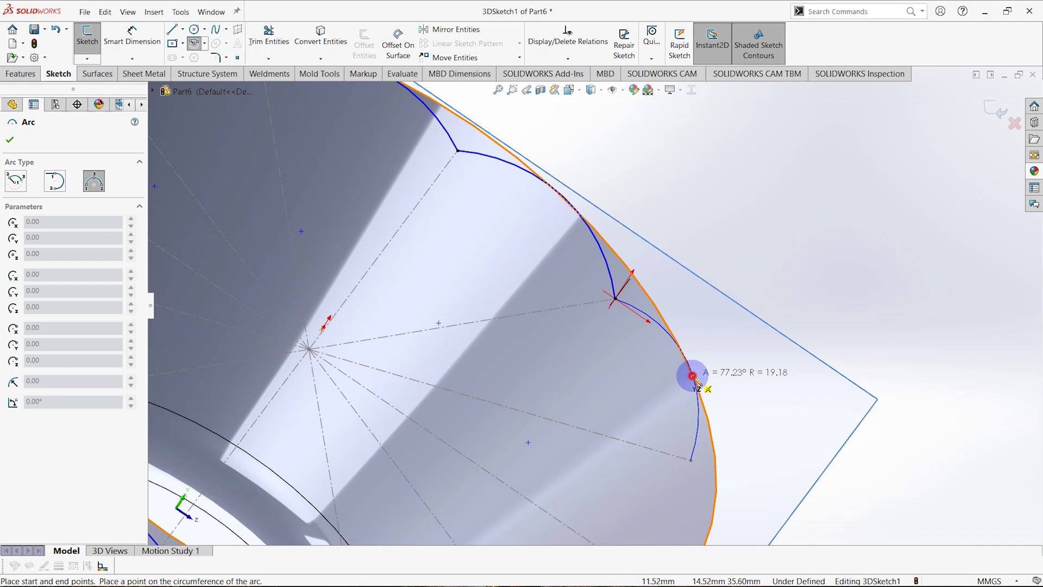
click(691, 375)
- Add the ninth and tenth three-point arcs end to end across the next two centerline gaps, both bulging out to the rim
scroll(643, 433, up, 5)
mouse_move(633, 435)
middle_down()
mouse_move(603, 456)
mouse_move(705, 409)
mouse_move(719, 464)
mouse_move(566, 428)
mouse_move(536, 255)
mouse_move(492, 257)
middle_up()
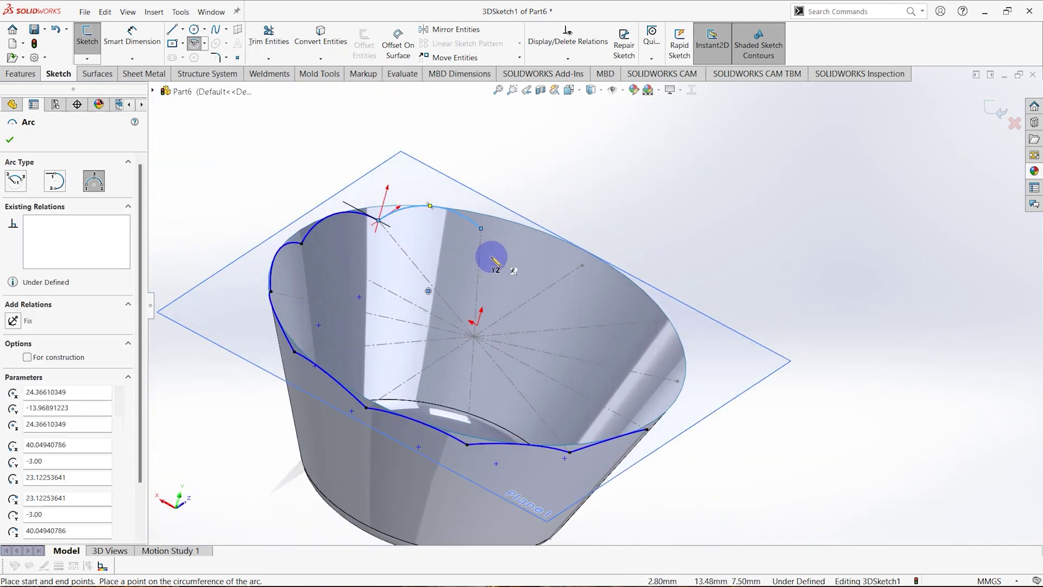
scroll(491, 257, down, 3)
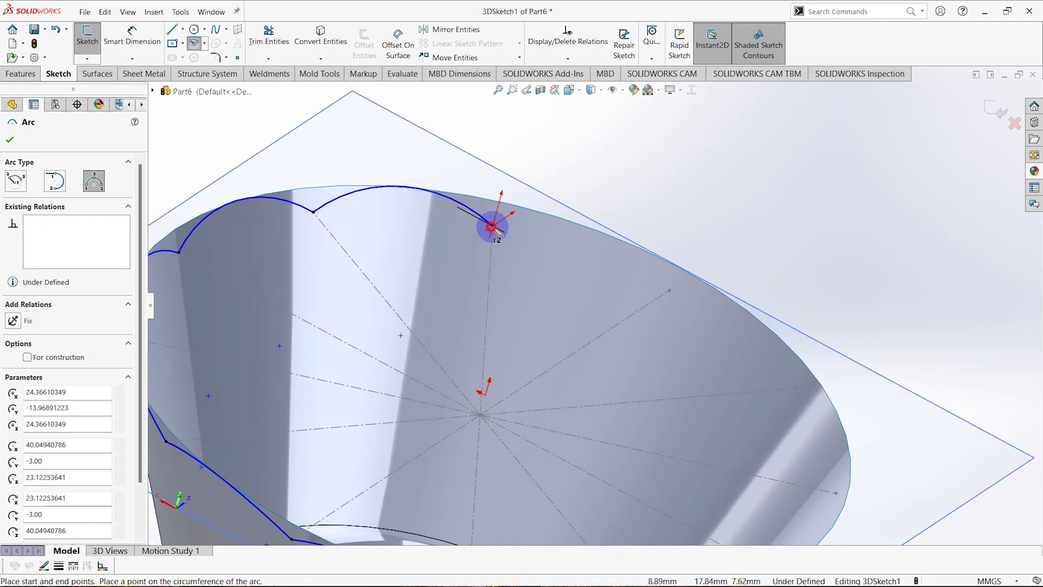
click(492, 227)
click(669, 291)
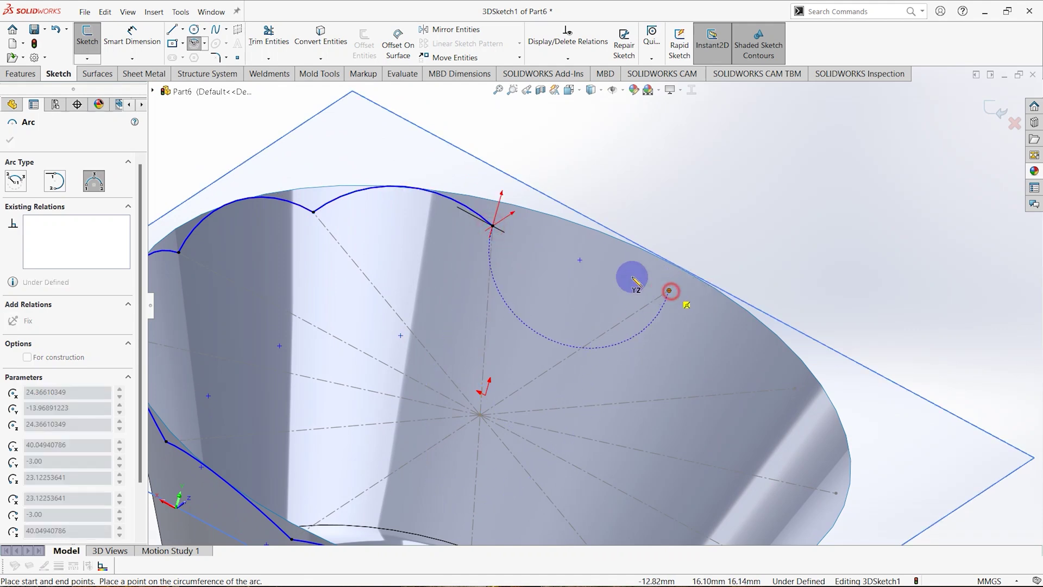
click(584, 227)
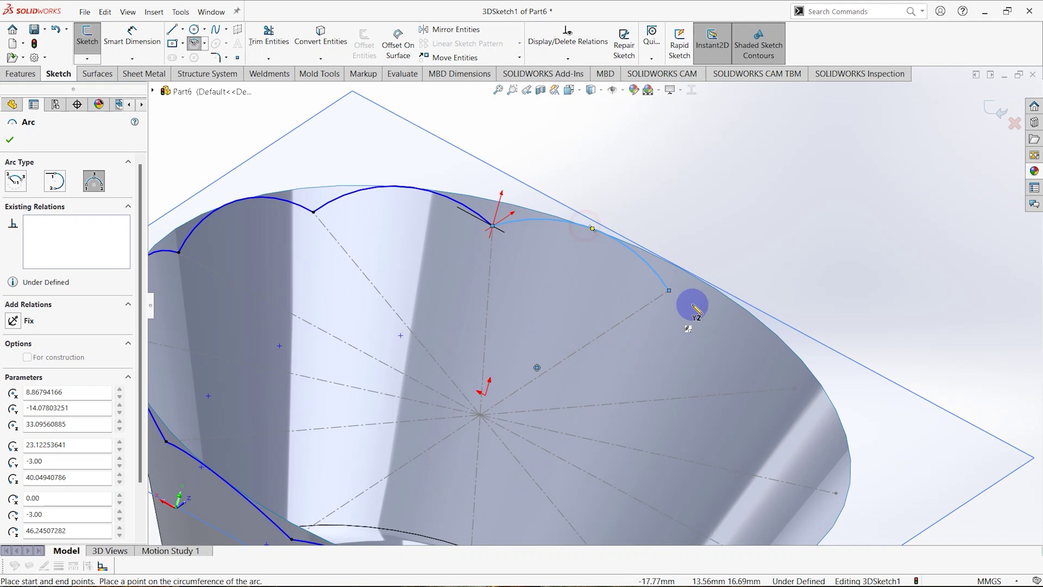
click(669, 290)
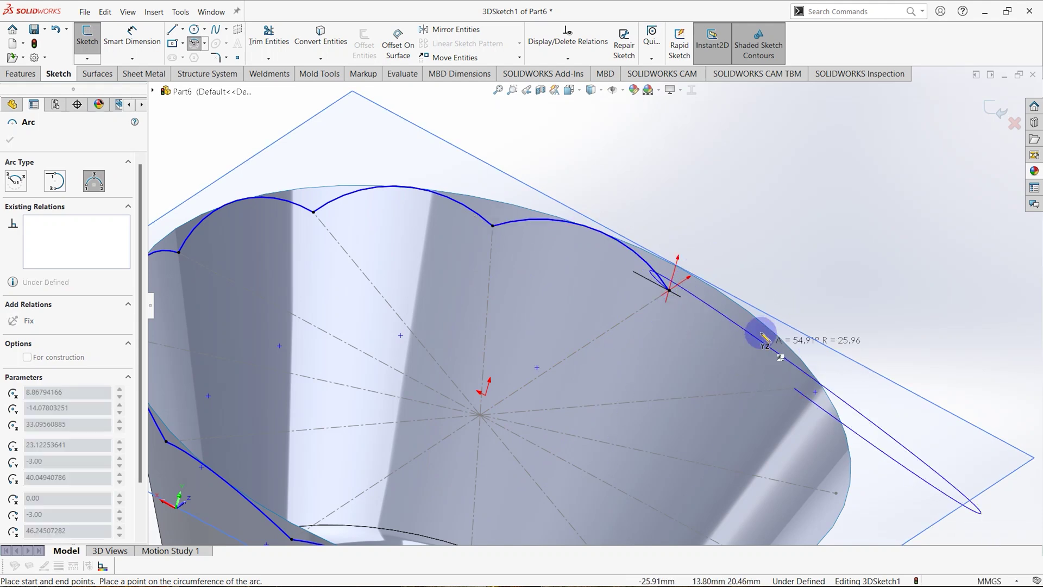
click(755, 318)
- Draw the eleventh three-point arc from the tenth arc's end to the last free centerline endpoint, bulging out to the rim
scroll(752, 391, up, 3)
middle_drag(739, 423, 660, 343)
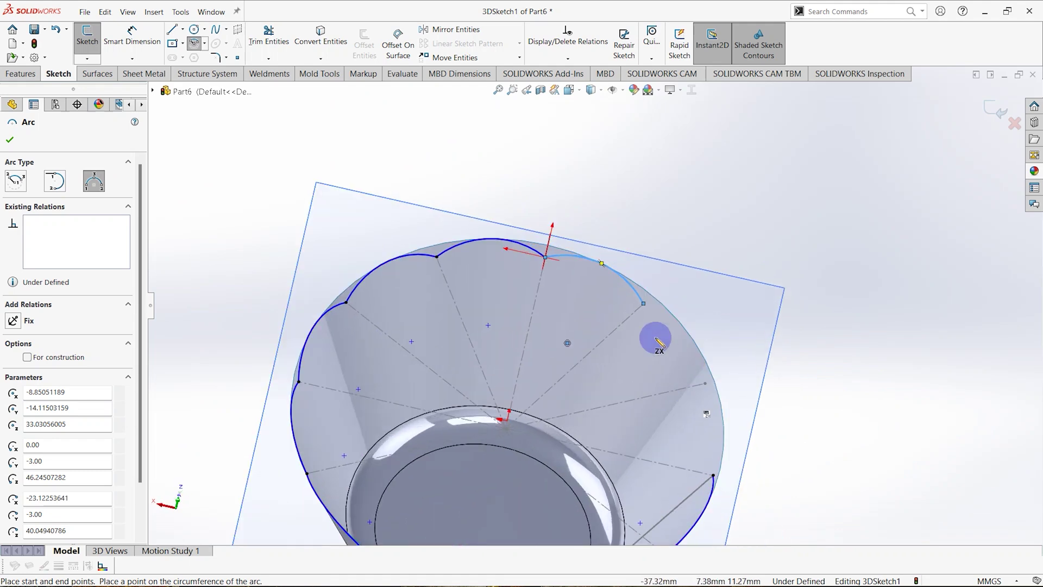
scroll(644, 321, down, 2)
click(637, 293)
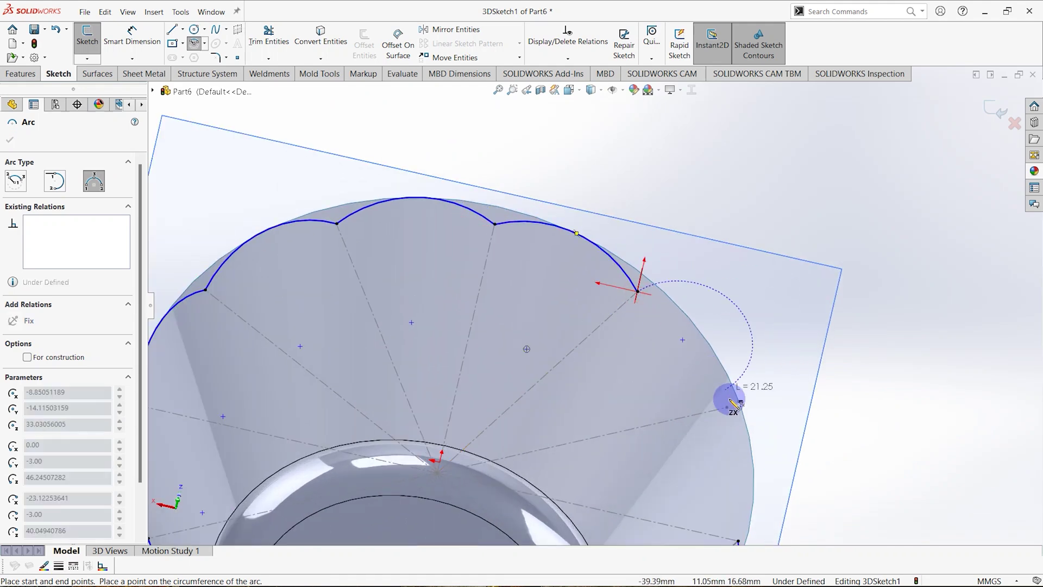
click(727, 407)
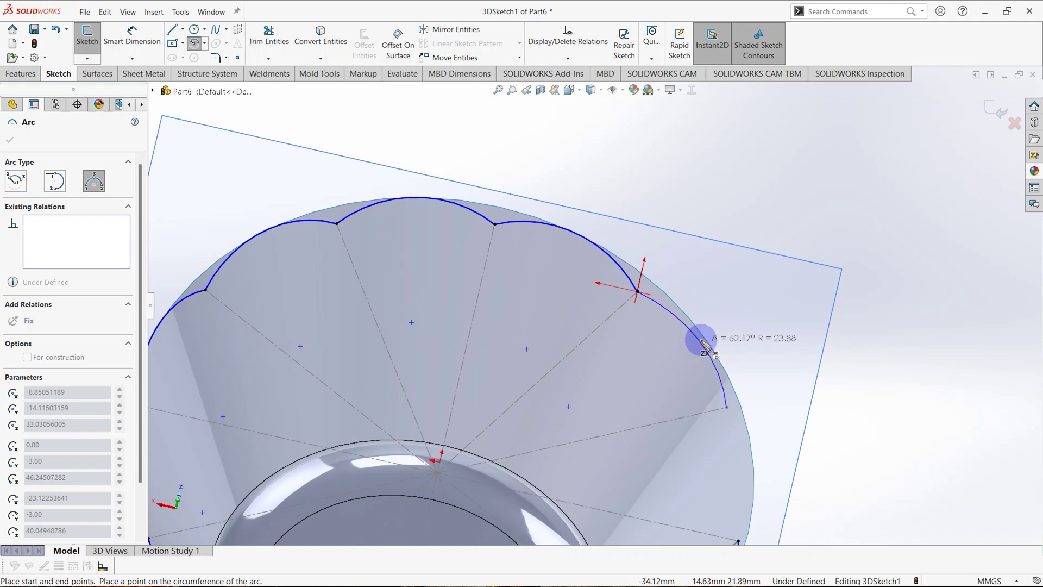
click(703, 338)
- Close the scalloped chain with the twelfth three-point arc, about 19 mm in radius, between the last two open arc ends, bulging out to the rim
scroll(670, 380, up, 5)
middle_drag(652, 425, 680, 418)
scroll(680, 418, down, 6)
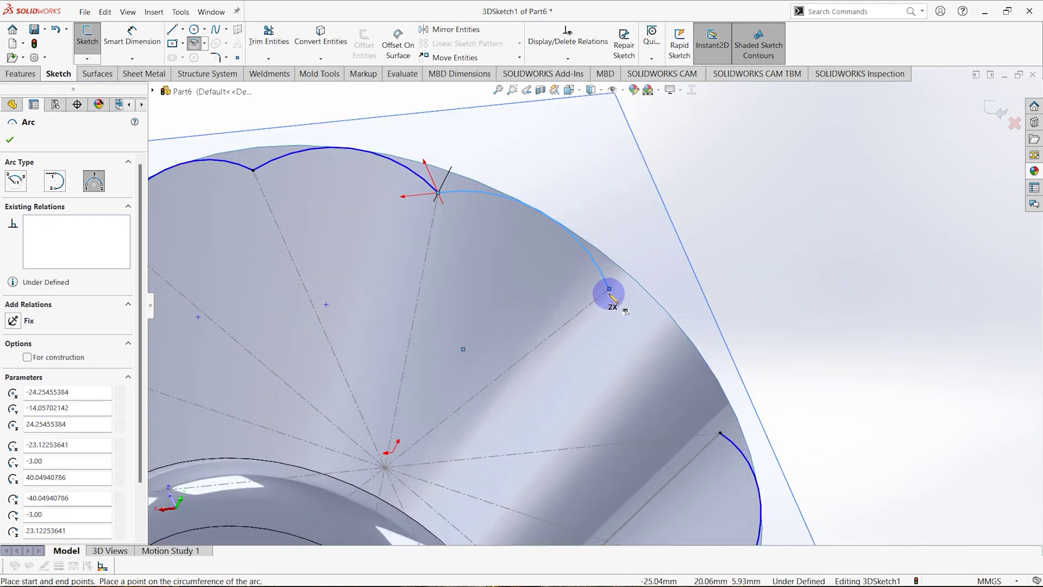
click(609, 290)
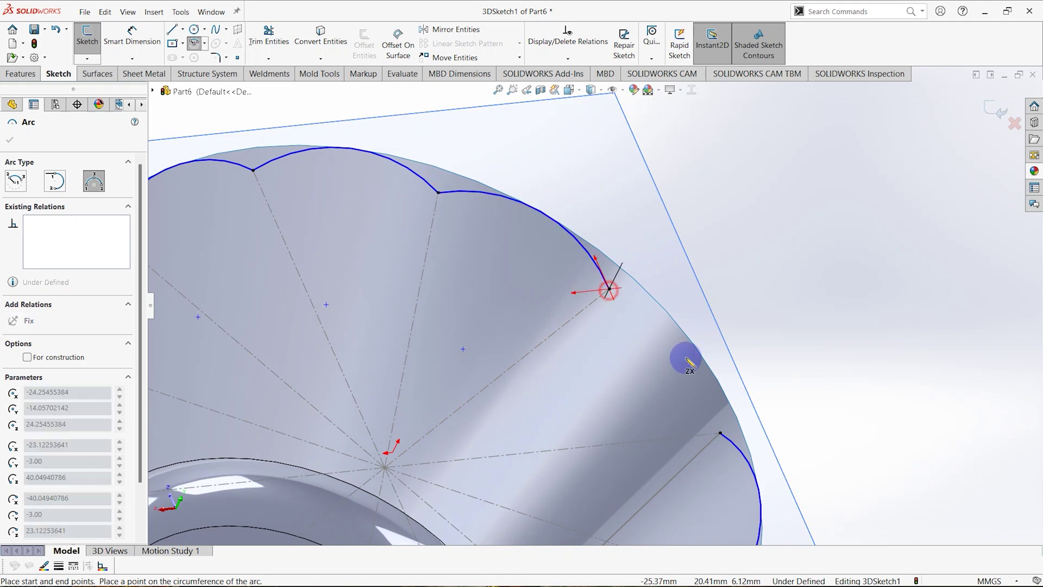
click(720, 434)
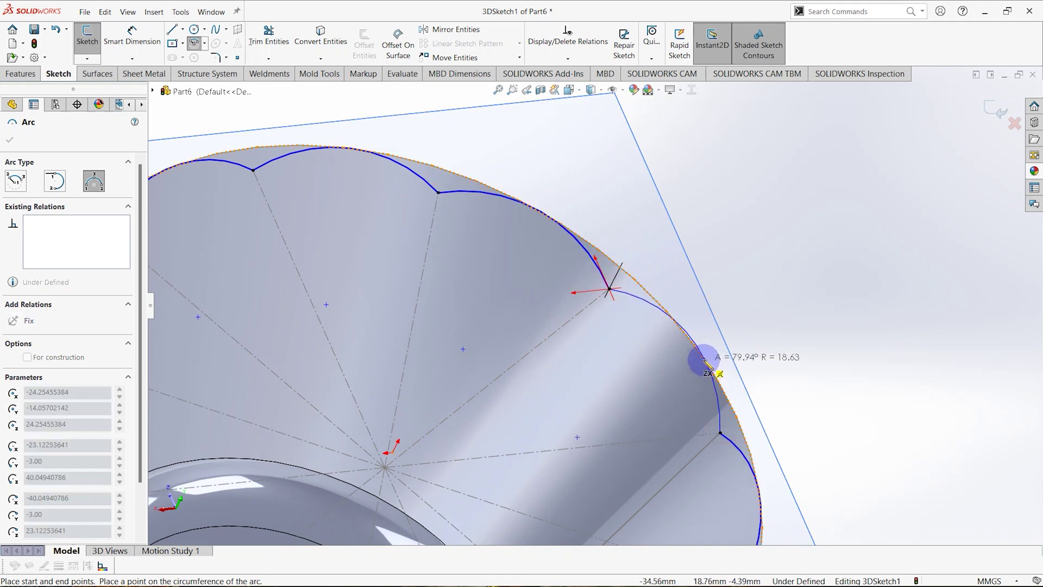
click(695, 352)
scroll(674, 372, up, 6)
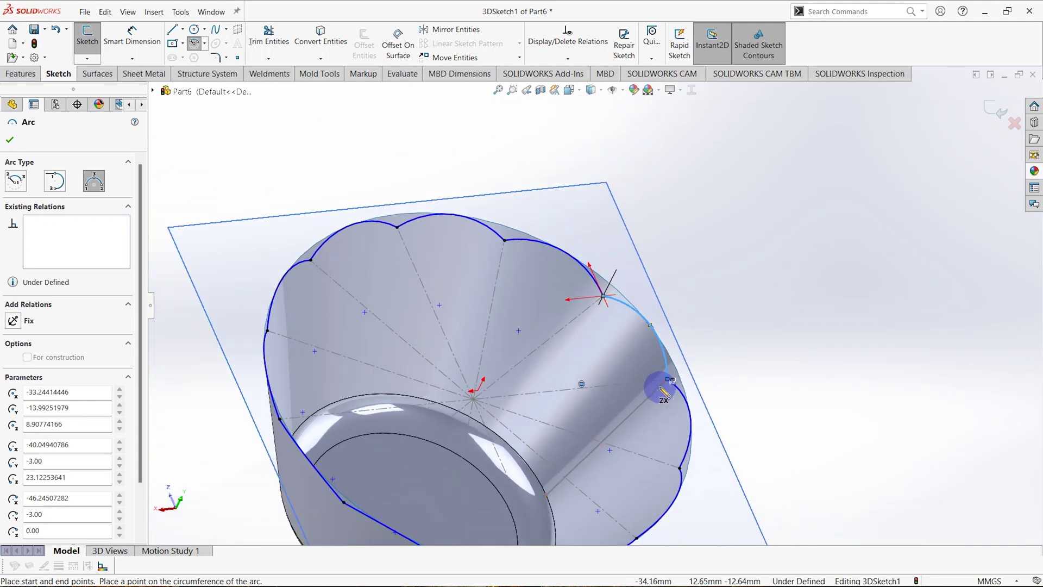
middle_drag(642, 364, 576, 337)
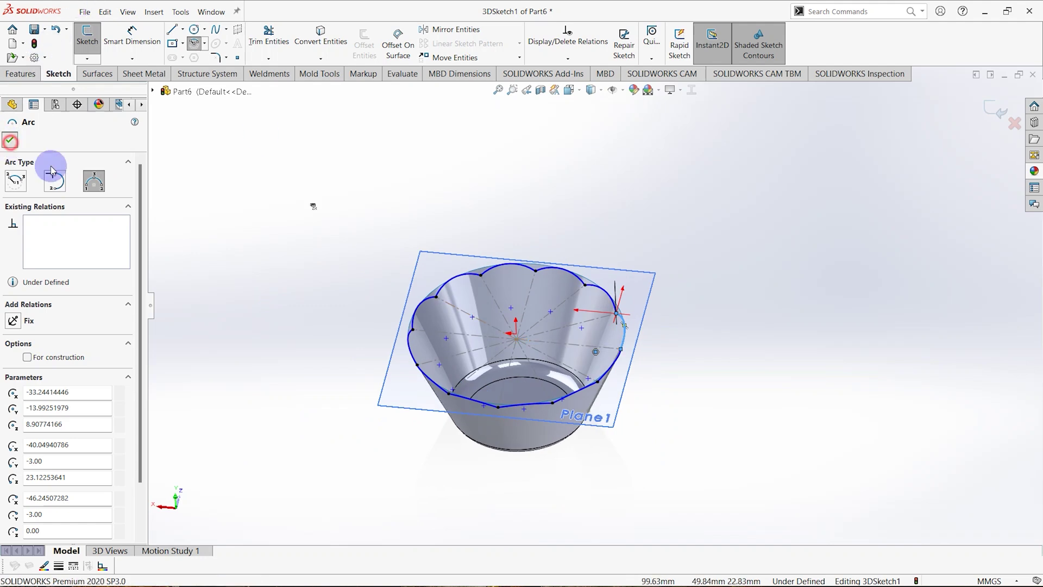
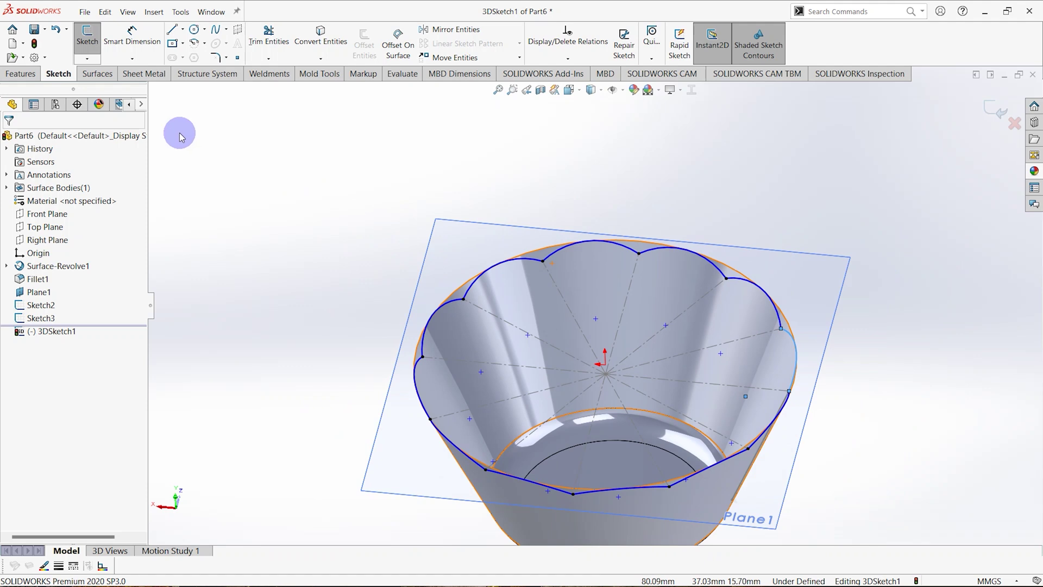
- Trim the cup surface with the scalloped 3D sketch as a standard trim, keeping the body below the scallops
click(97, 75)
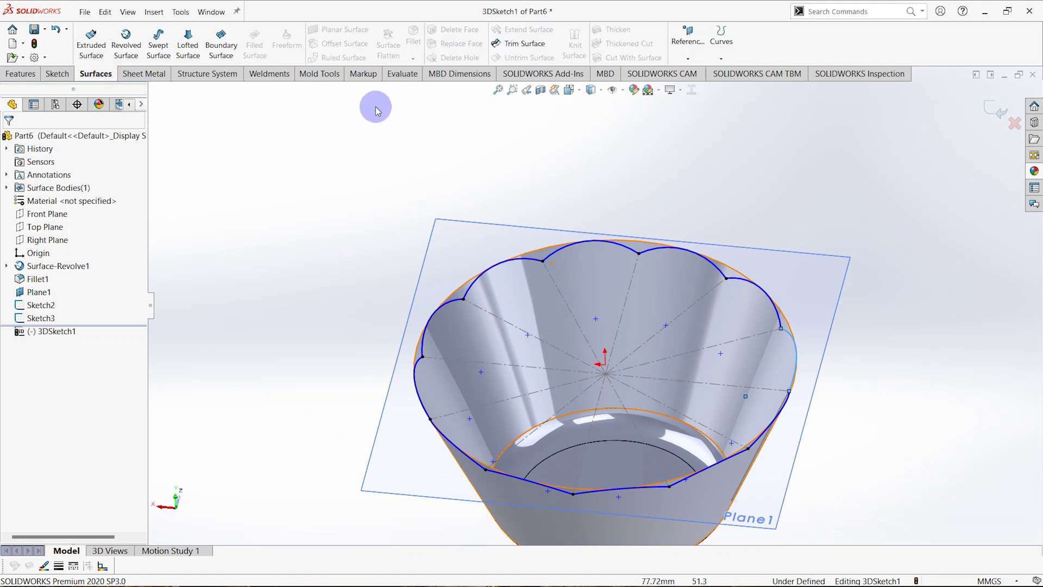
click(529, 45)
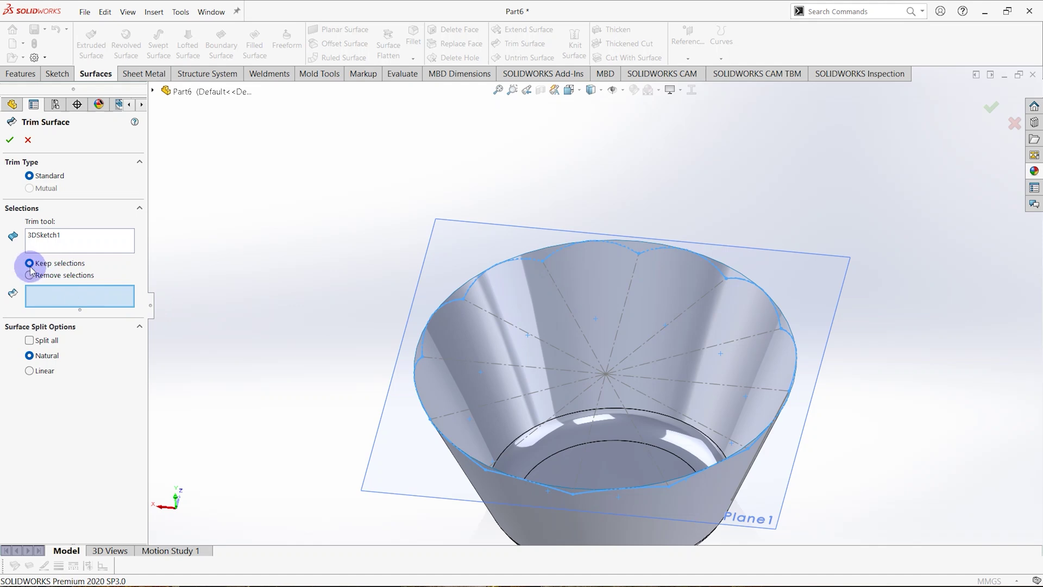
click(480, 337)
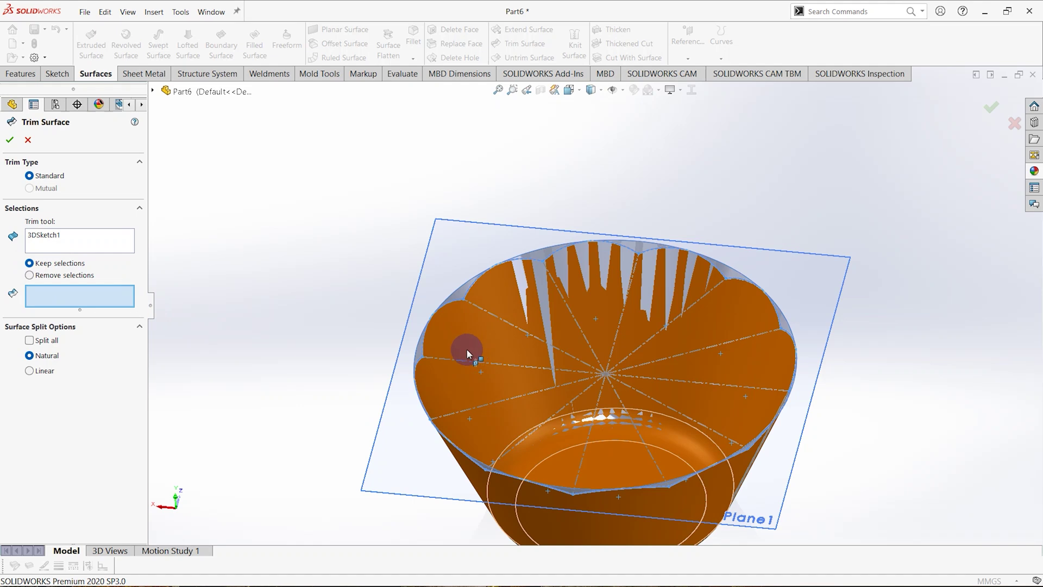
click(519, 344)
middle_drag(527, 389, 572, 386)
scroll(513, 309, down, 6)
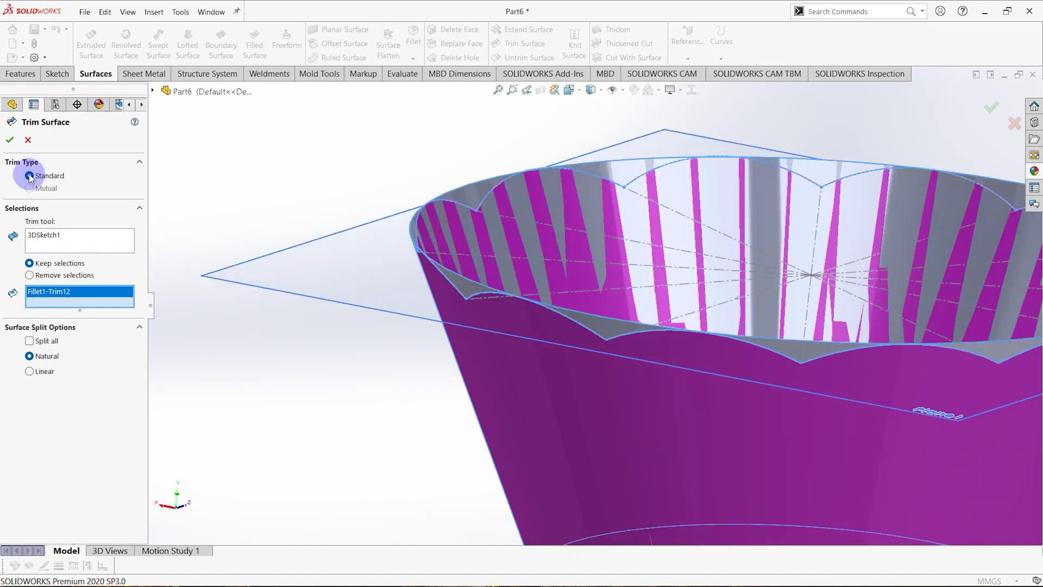
key(Return)
- Hide Plane1 and the radial centerline sketches inside the cup
middle_drag(329, 261, 593, 302)
click(503, 254)
right_click(504, 254)
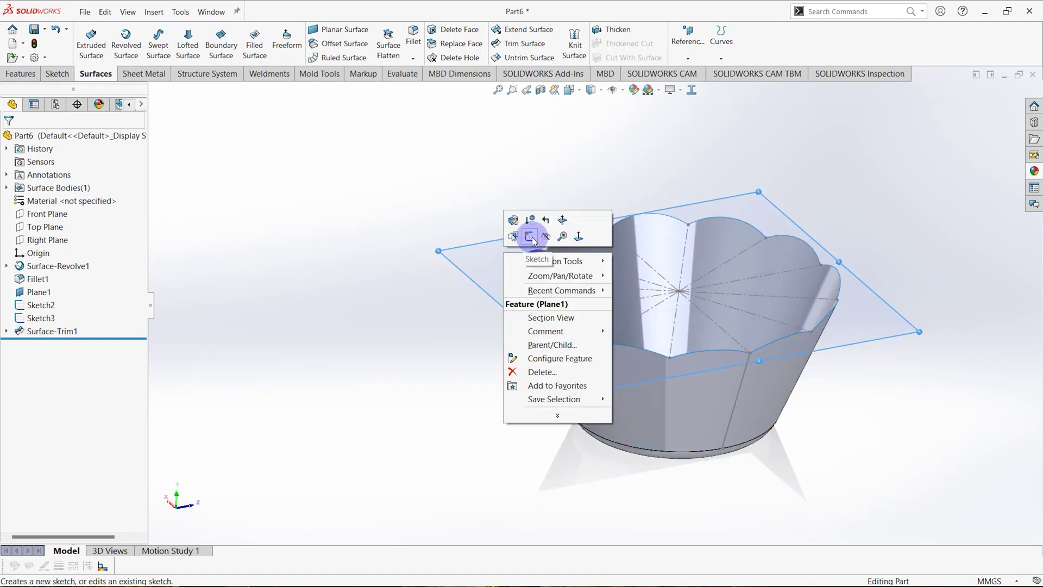
click(543, 233)
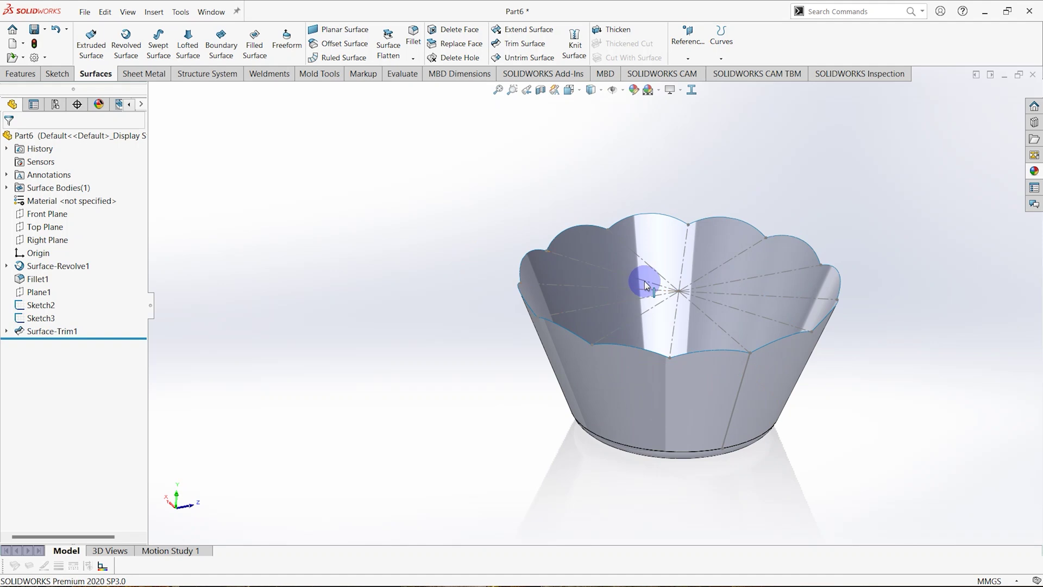
click(645, 284)
right_click(645, 282)
click(667, 266)
mouse_move(627, 307)
middle_down()
mouse_move(594, 441)
mouse_move(624, 349)
mouse_move(654, 394)
mouse_move(676, 340)
mouse_move(566, 331)
mouse_move(610, 331)
mouse_move(656, 367)
mouse_move(646, 356)
mouse_move(657, 356)
middle_up()
right_click(658, 389)
click(675, 380)
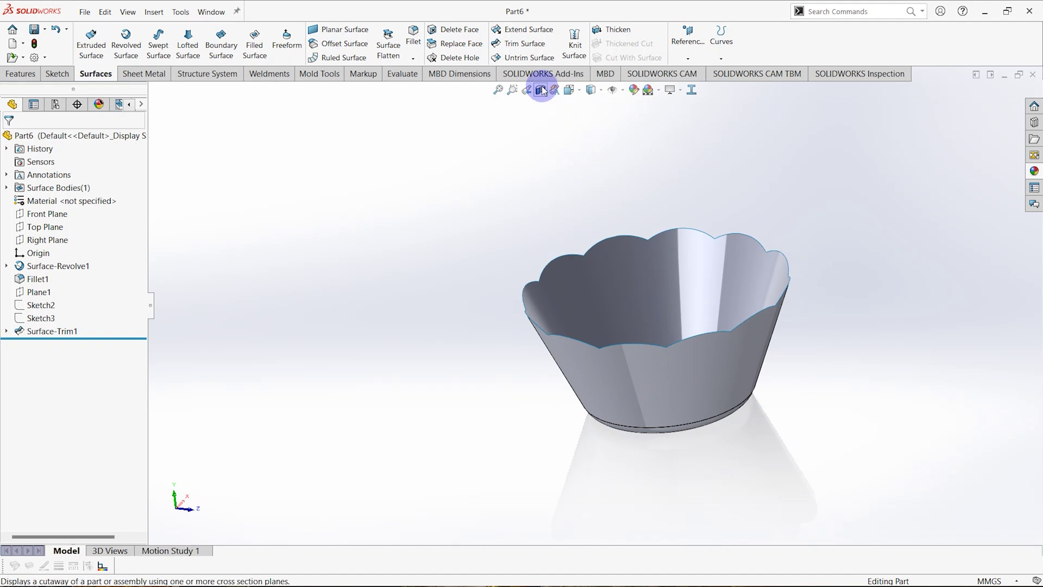
- Start a Thicken feature with a 0.50 mm thickness applied to both sides
click(629, 29)
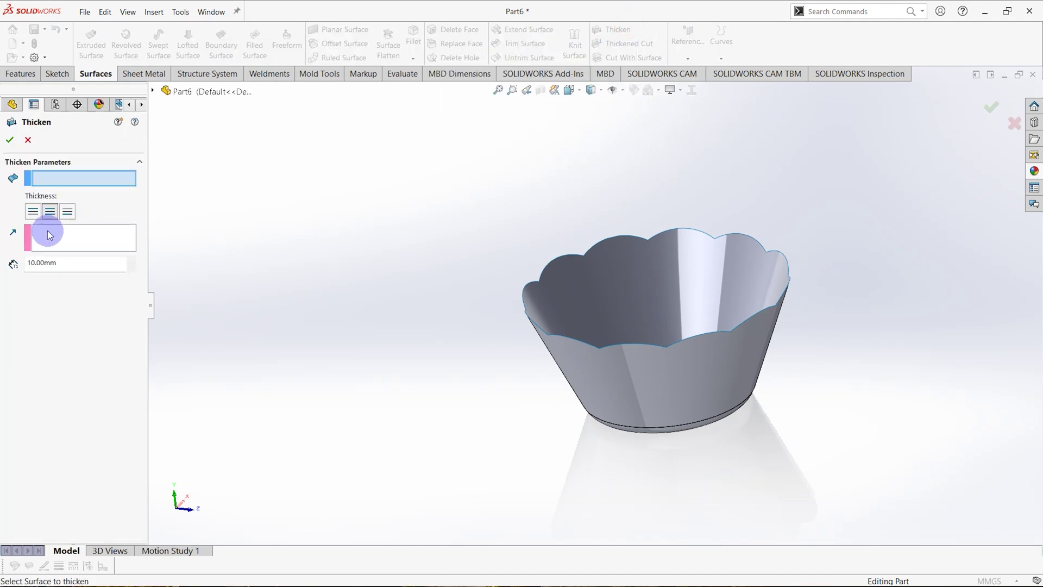
double_click(54, 264)
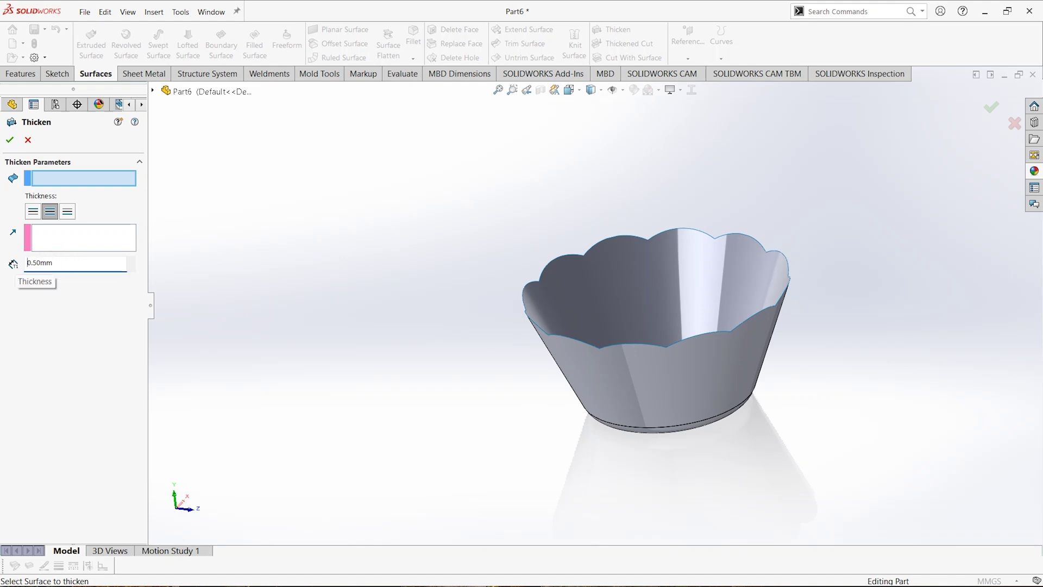
click(55, 213)
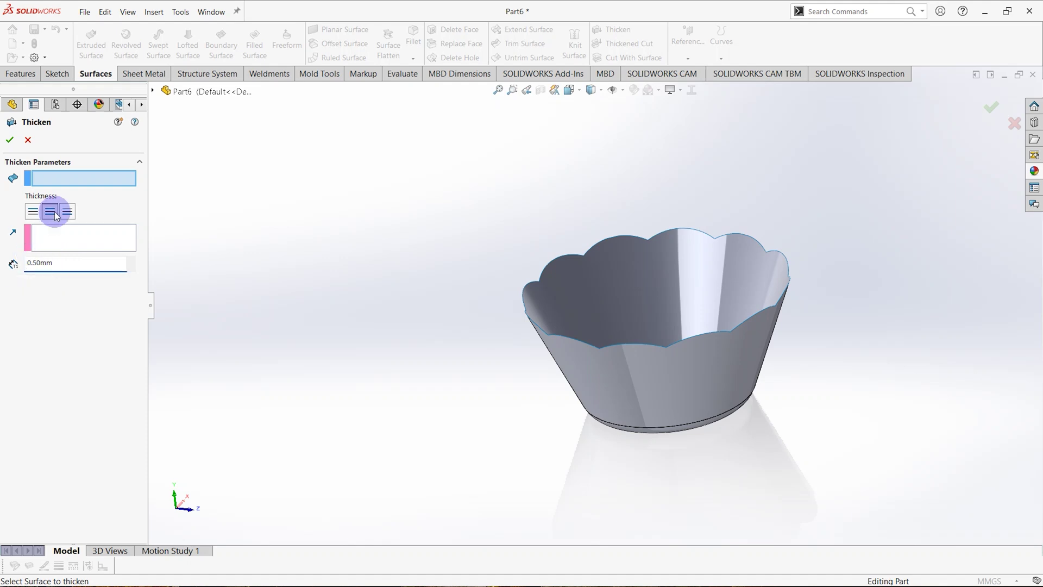
click(10, 140)
- Try to use the cup's wall face as a body to merge in the Thicken feature
click(39, 244)
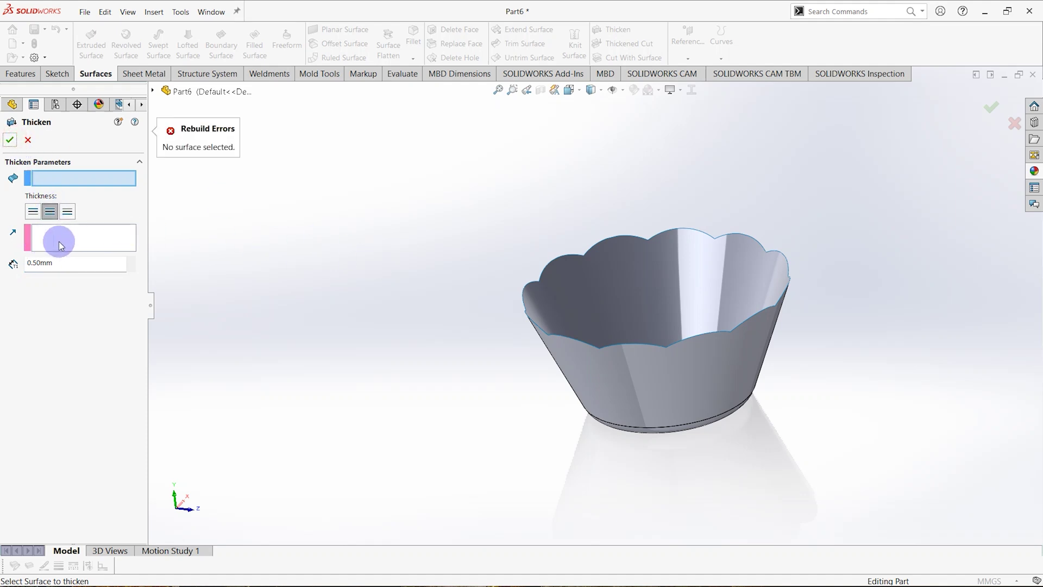
click(64, 236)
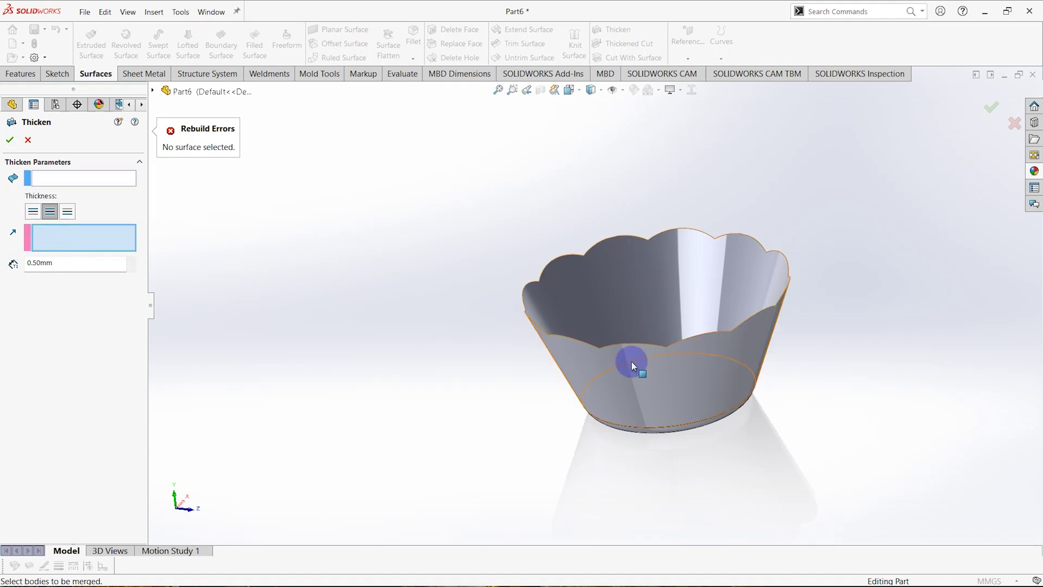
click(585, 366)
middle_drag(262, 289, 338, 345)
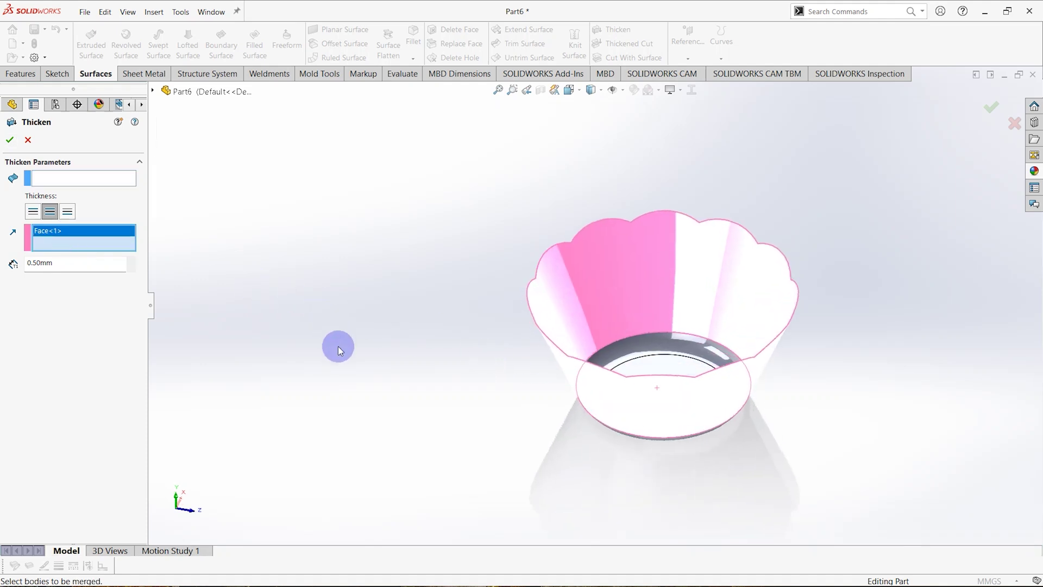
- Select the trimmed cup surface as the surface to thicken
click(104, 180)
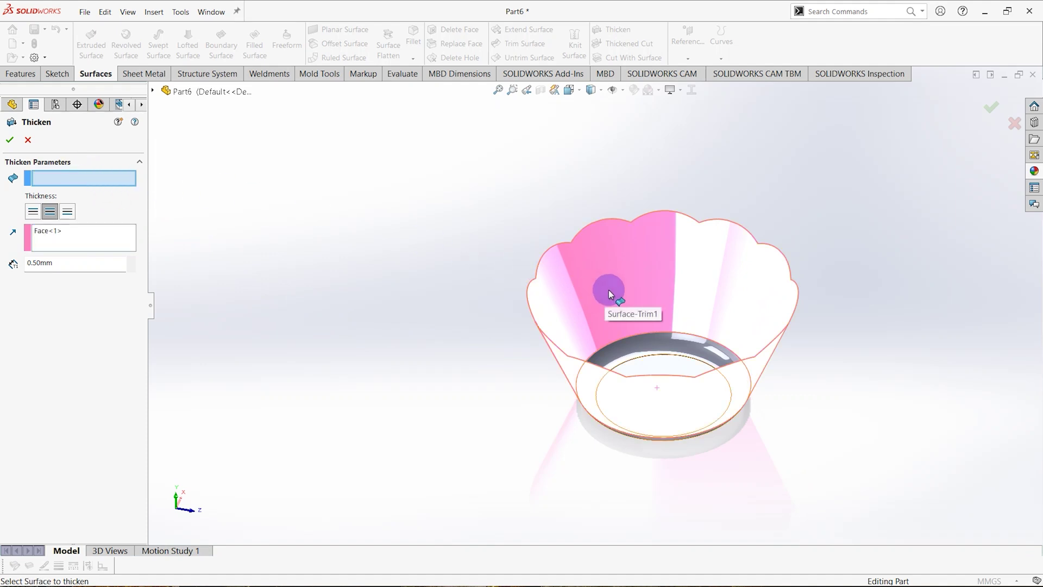
click(639, 348)
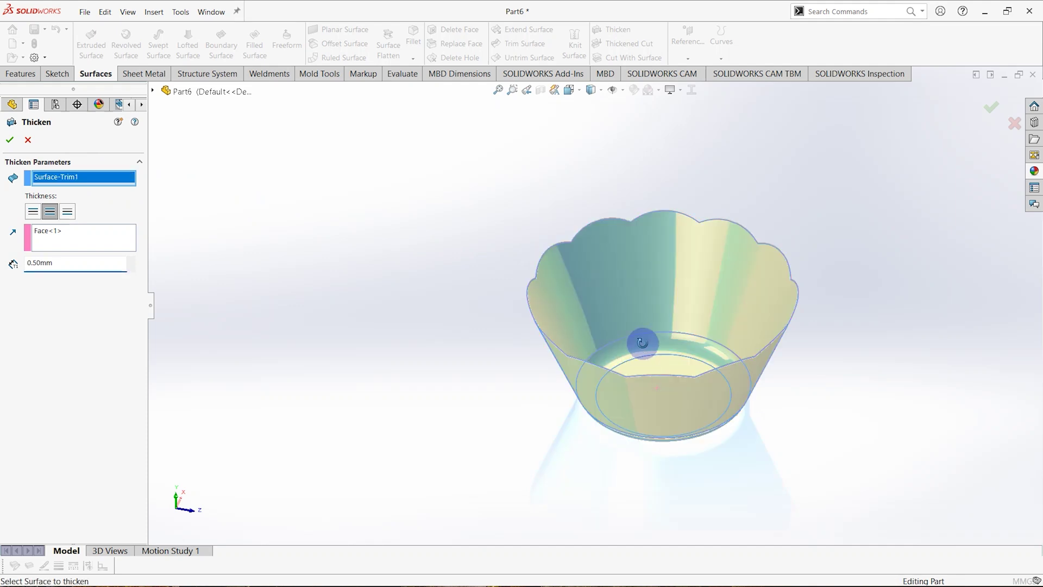
middle_drag(642, 349, 641, 330)
middle_drag(407, 328, 431, 347)
scroll(564, 286, down, 2)
scroll(564, 285, down, 4)
middle_drag(580, 286, 201, 305)
- Clear the wall face from the Thicken's merge selection and finish thickening the cup on both sides
click(58, 236)
right_click(58, 234)
click(85, 259)
scroll(457, 301, up, 10)
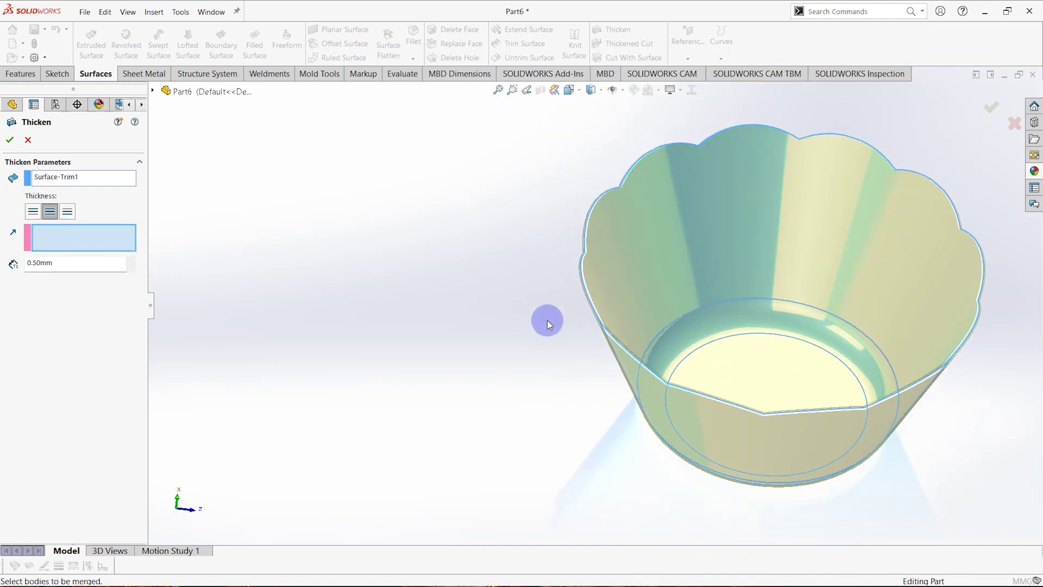
middle_drag(547, 320, 531, 283)
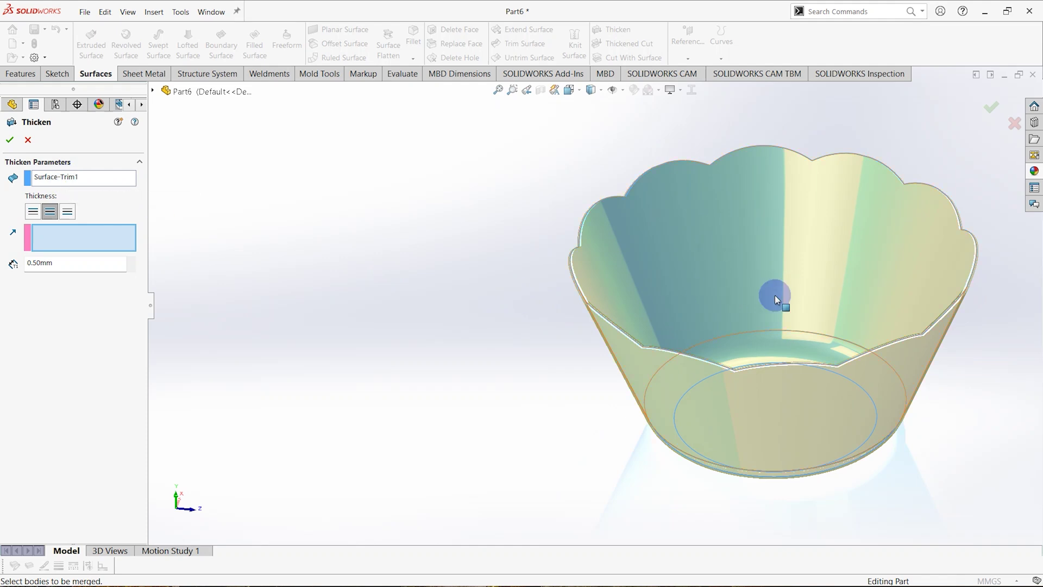
click(50, 212)
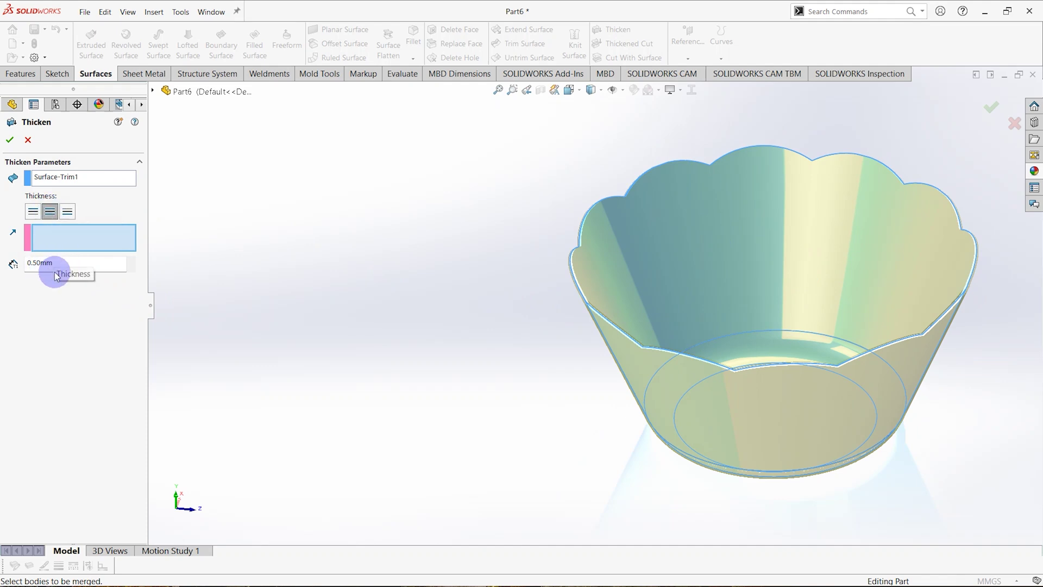
click(10, 140)
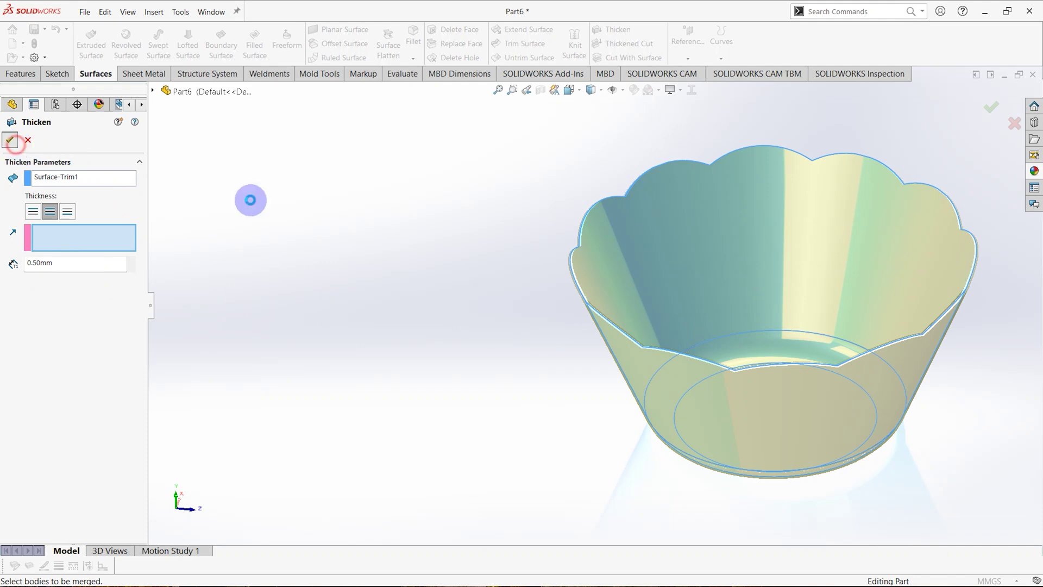
middle_drag(663, 323, 565, 204)
scroll(566, 201, down, 3)
scroll(565, 197, down, 2)
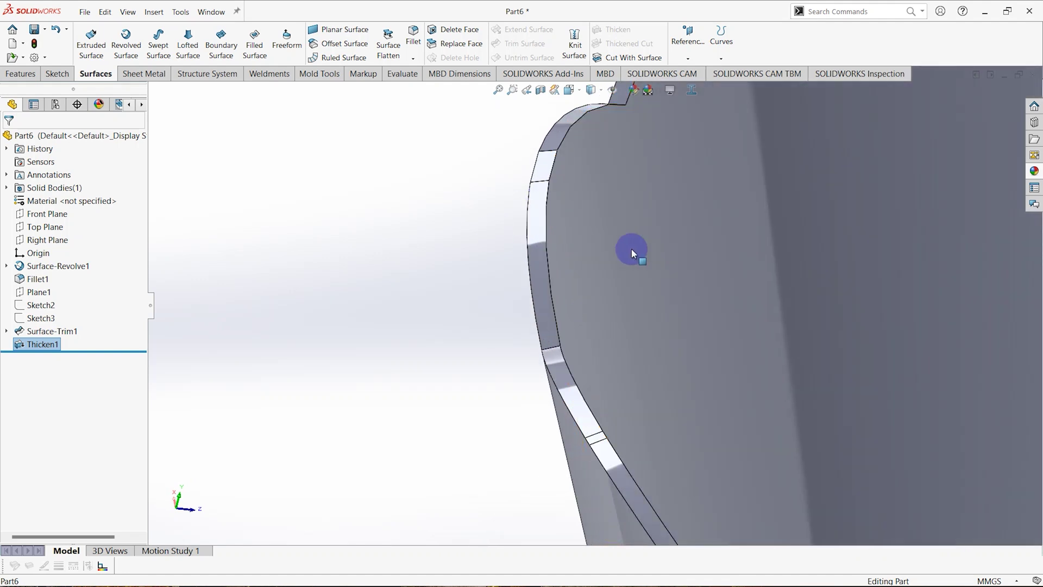
scroll(669, 332, up, 10)
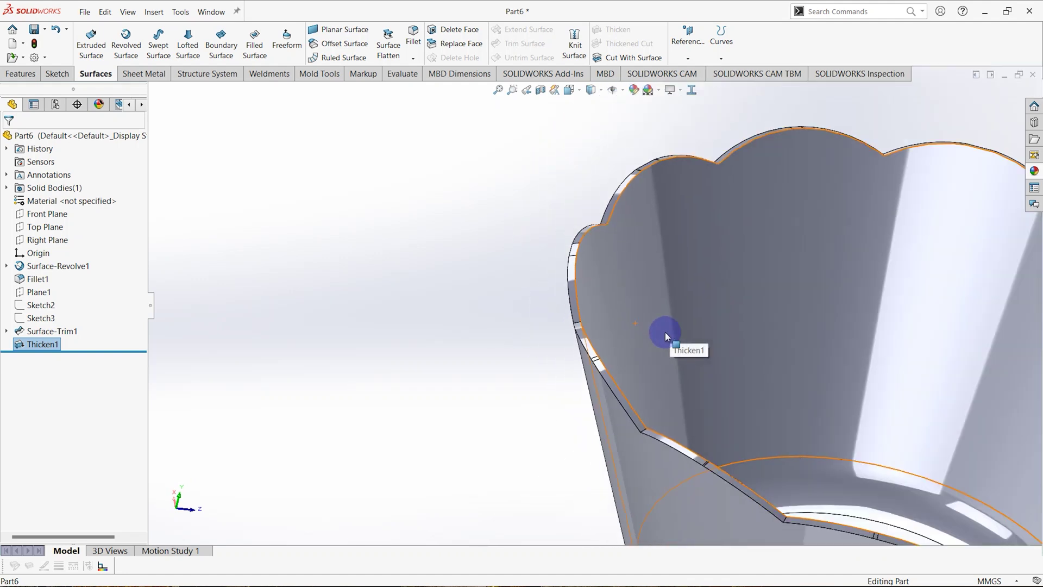
middle_drag(690, 346, 682, 304)
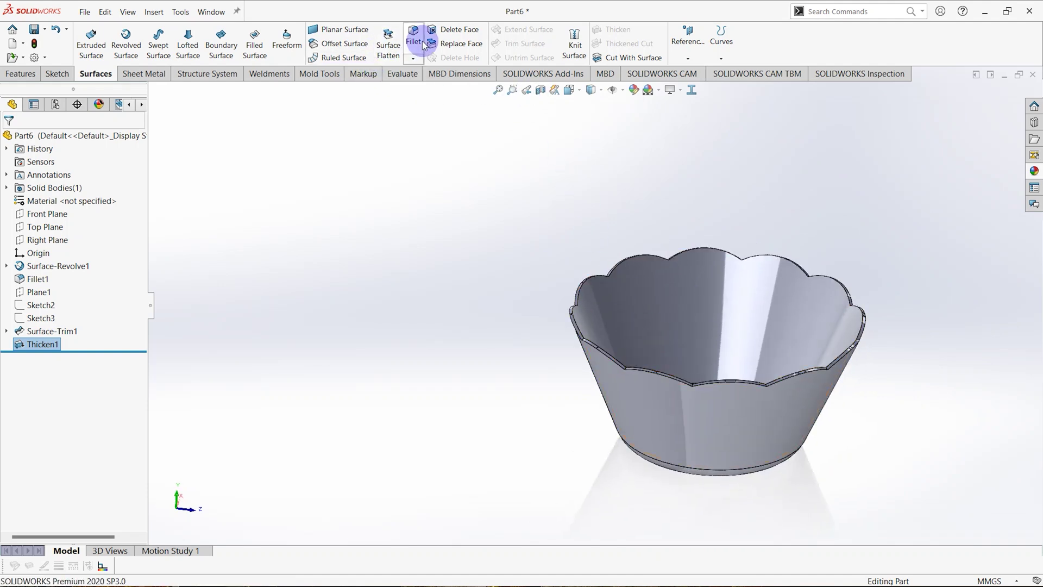
- Start a Fillet and select the short edges at four adjacent notches along the cup's scalloped rim
middle_drag(596, 274, 586, 354)
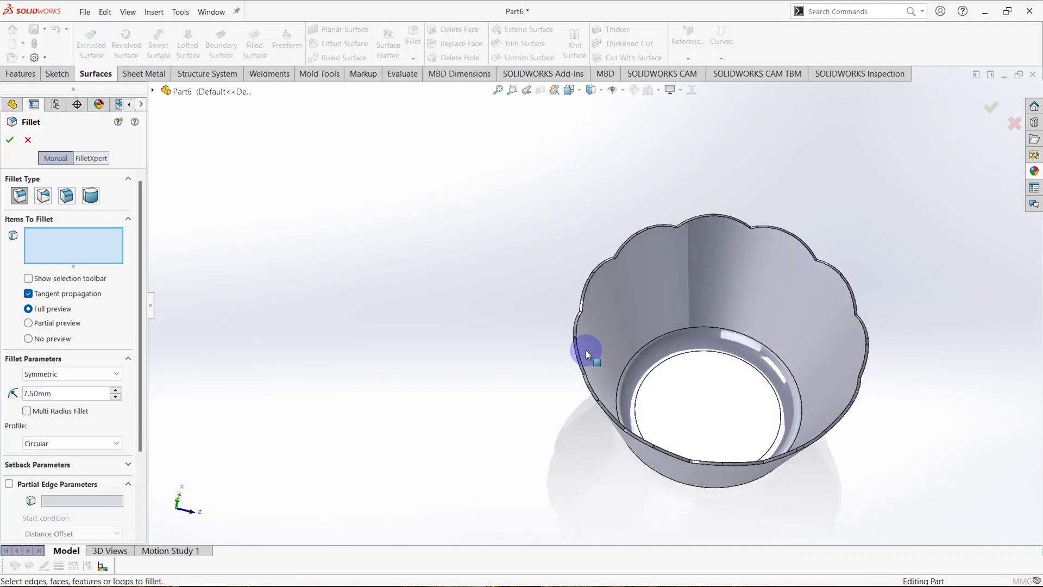
scroll(593, 285, down, 3)
scroll(593, 285, down, 5)
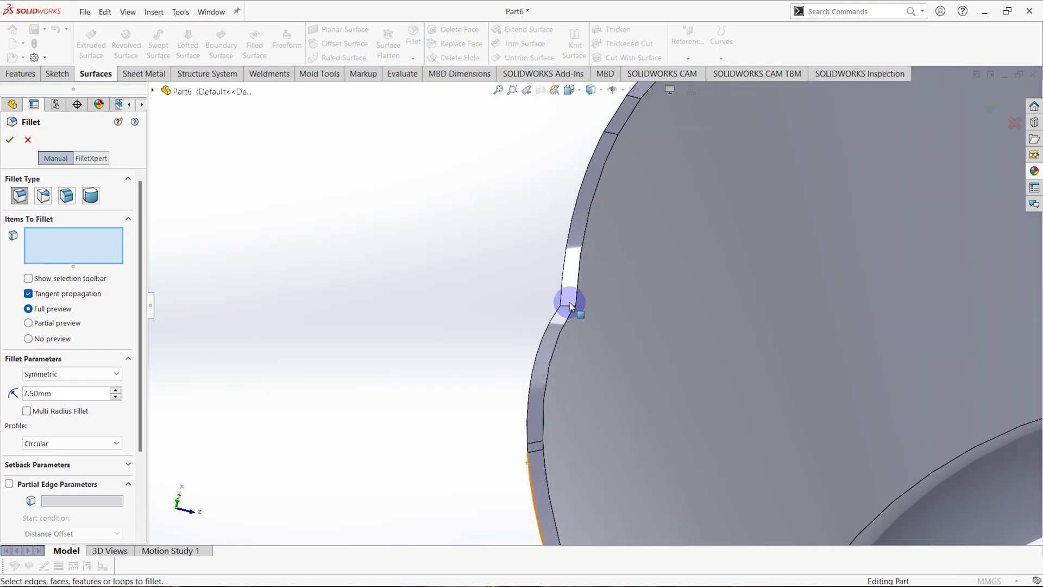
click(588, 307)
scroll(617, 295, up, 4)
scroll(651, 223, down, 5)
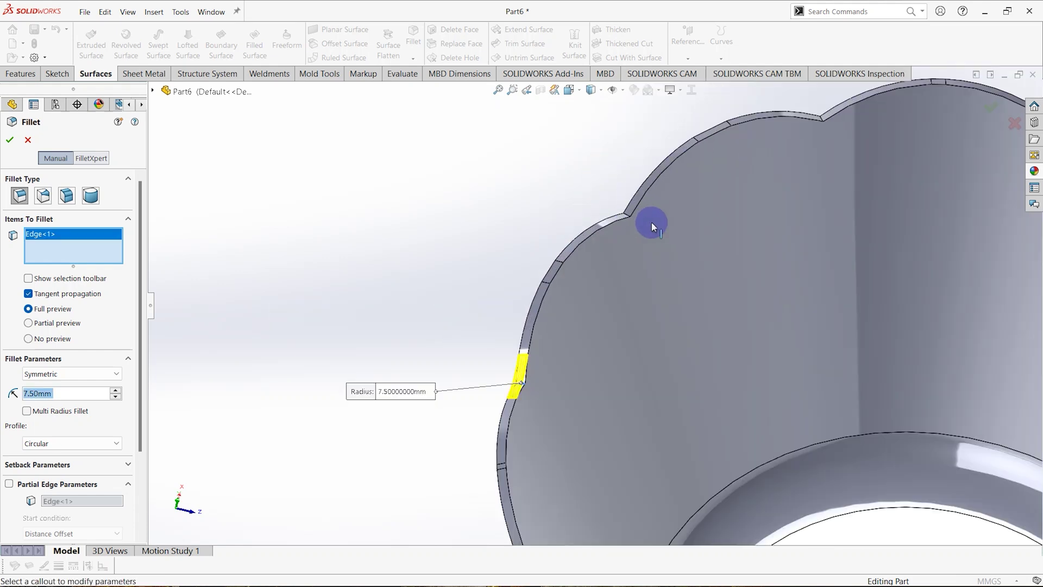
click(607, 219)
scroll(633, 227, up, 3)
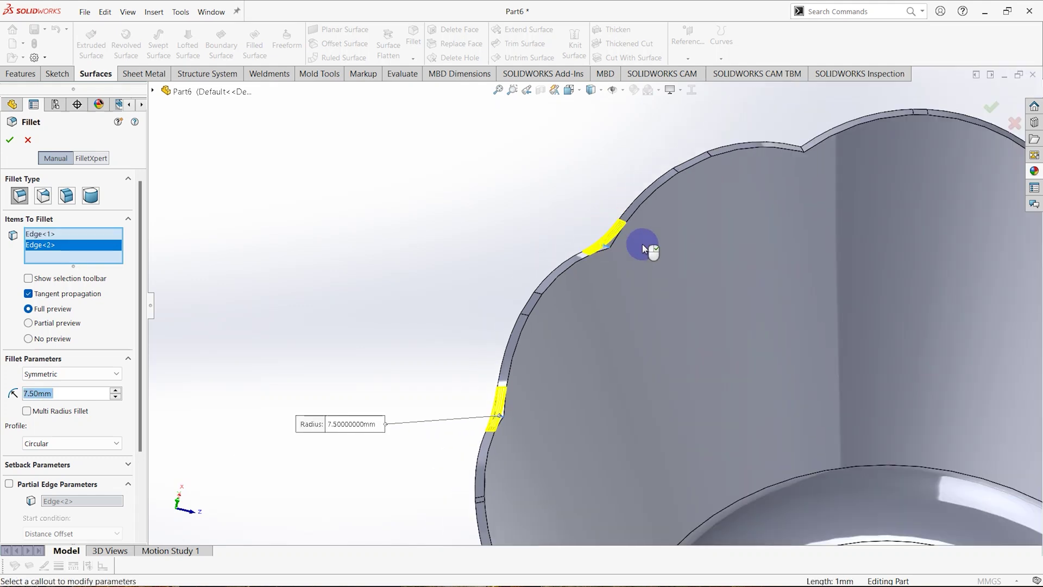
scroll(729, 214, down, 4)
click(722, 199)
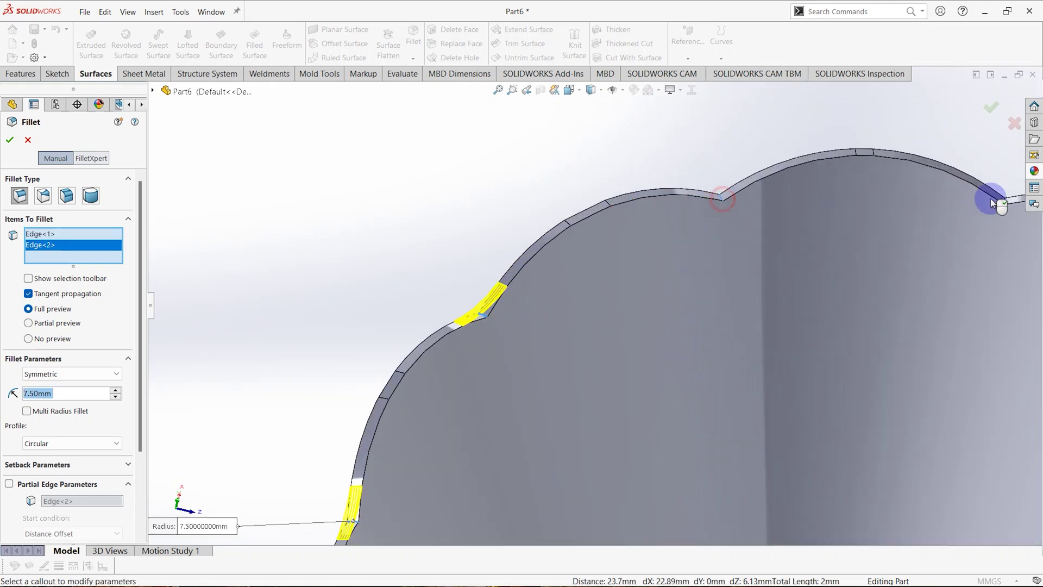
click(1005, 204)
scroll(912, 289, up, 3)
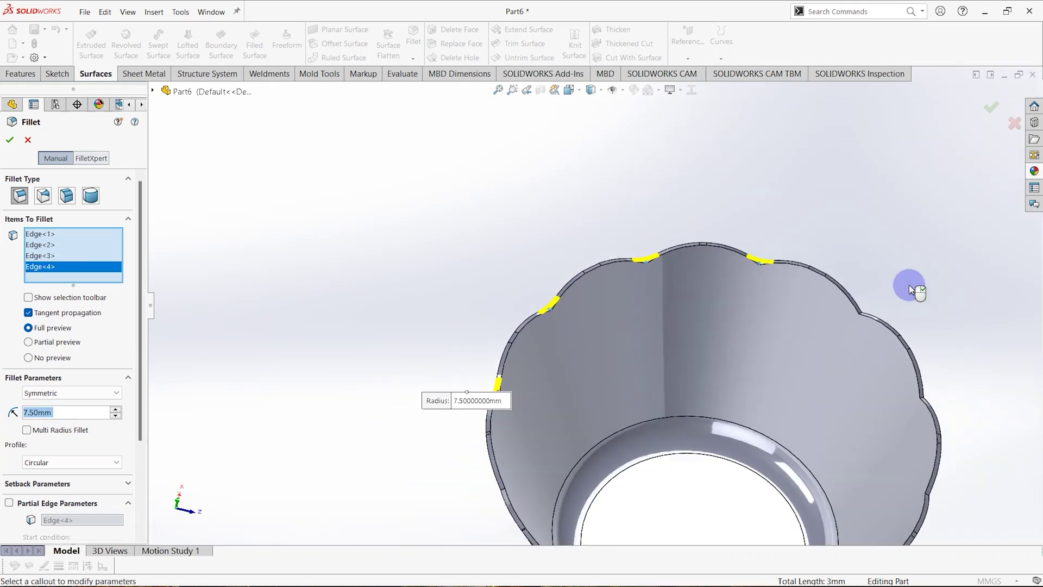
- Add the short edges at the following three rim notches to the fillet selection
scroll(838, 319, down, 4)
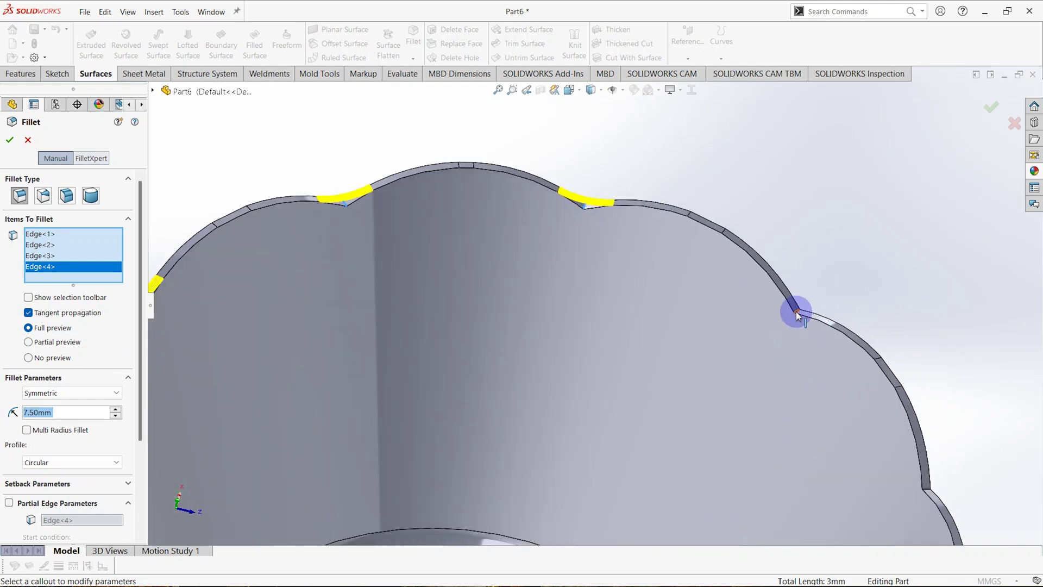
click(797, 313)
click(797, 314)
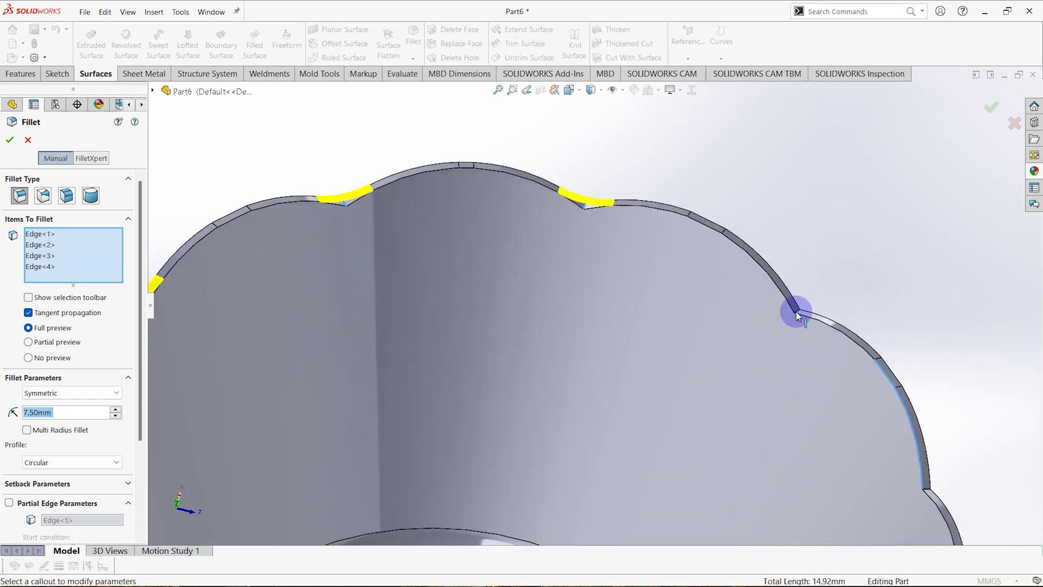
click(797, 313)
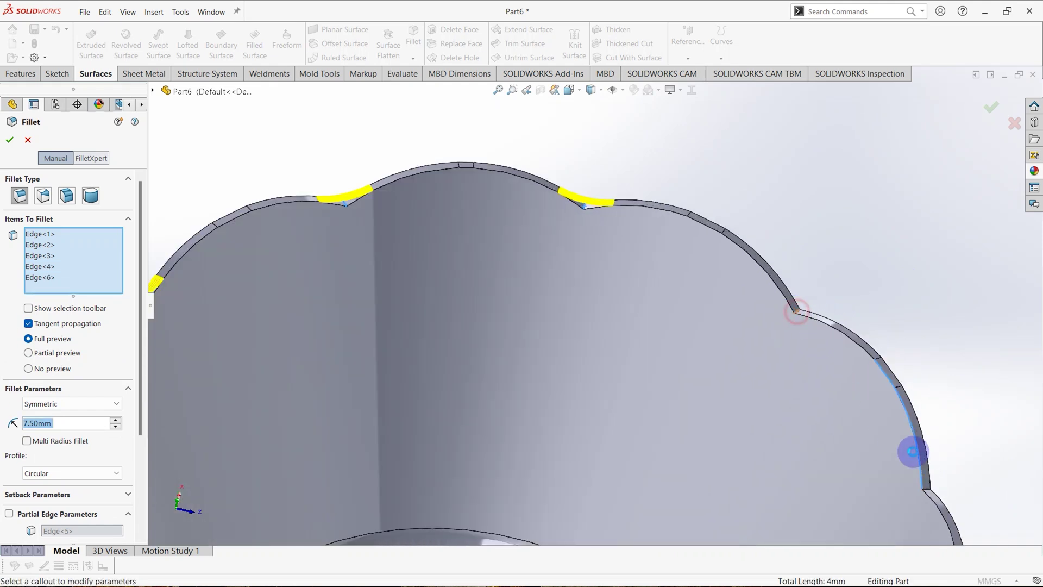
click(927, 490)
scroll(869, 465, up, 5)
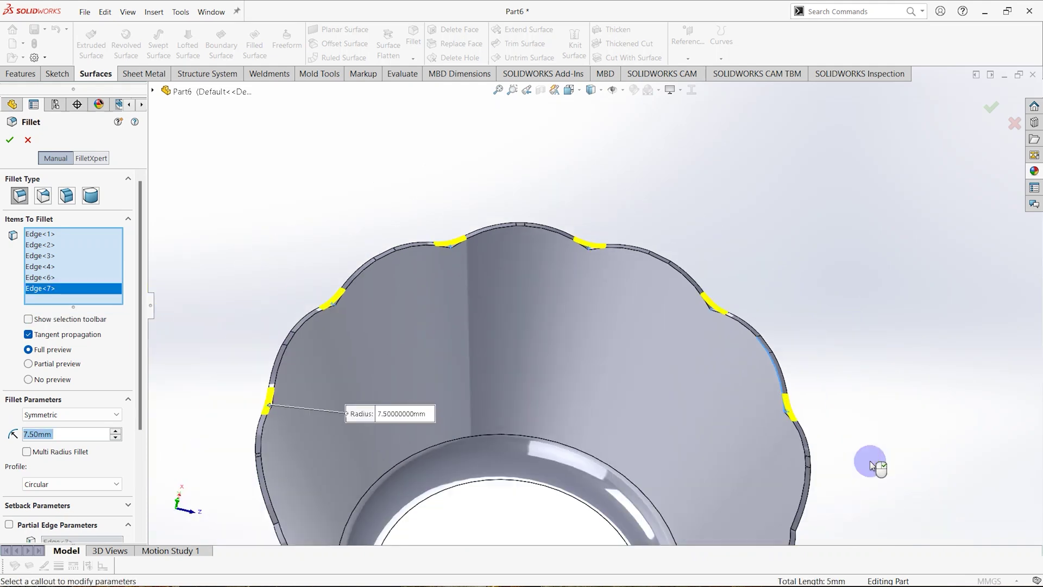
scroll(702, 480, down, 5)
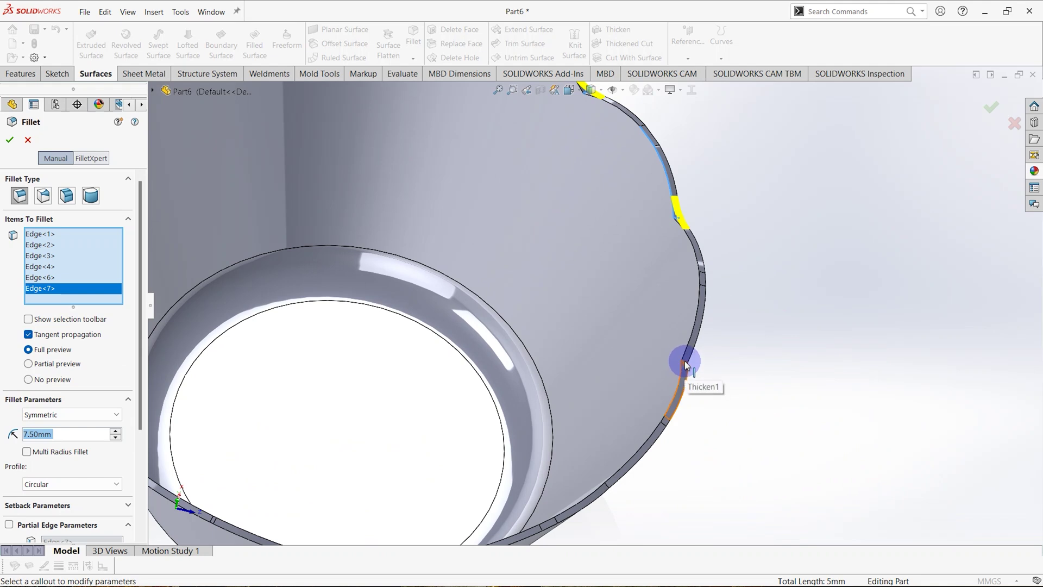
click(685, 361)
scroll(676, 370, up, 5)
scroll(620, 409, down, 5)
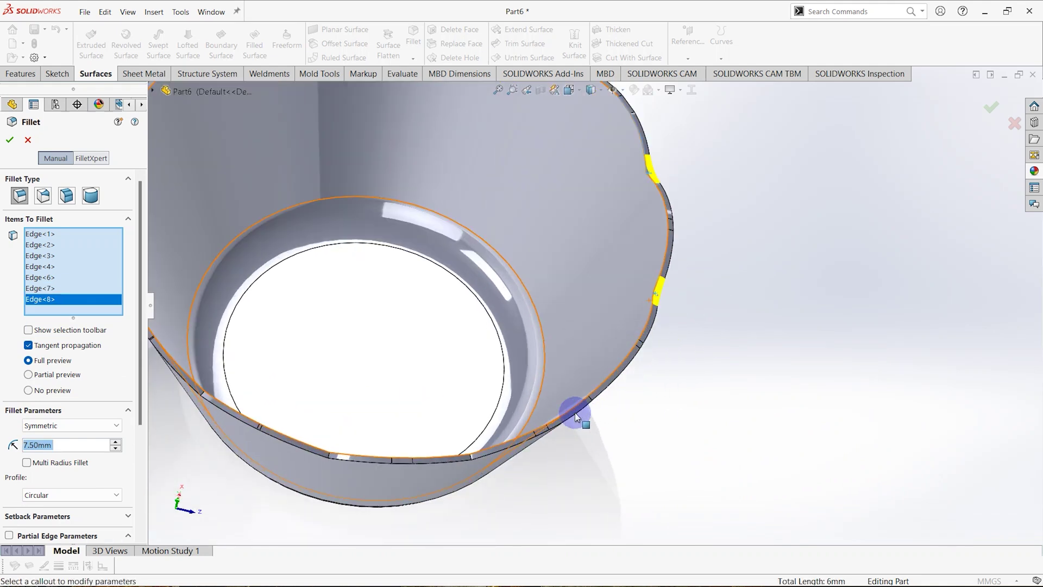
- Add the short edges at the remaining five rim notches to complete the twelve-edge fillet selection
mouse_move(553, 408)
middle_down()
mouse_move(524, 338)
mouse_move(553, 390)
middle_up()
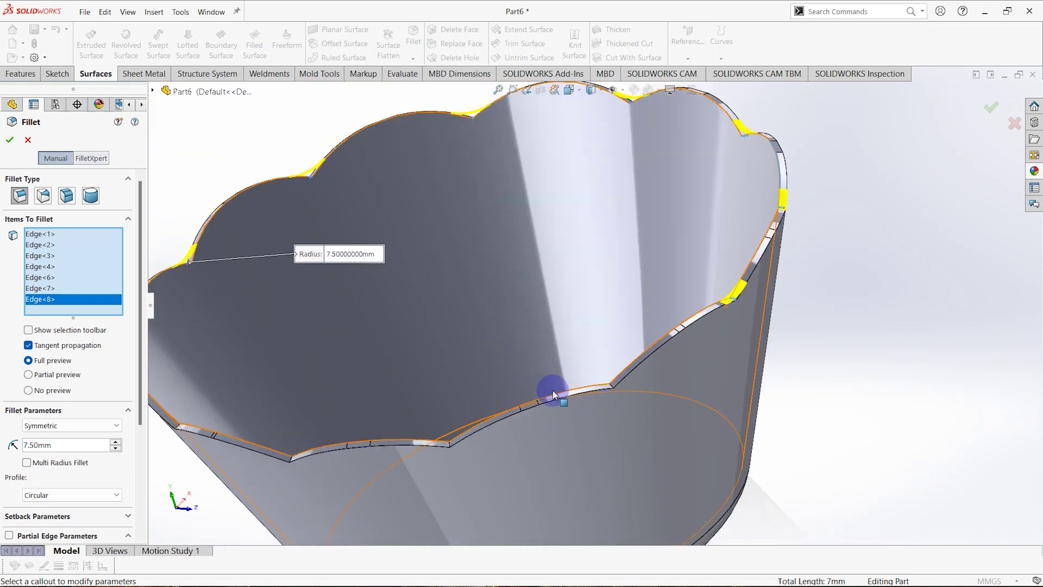
click(611, 386)
scroll(500, 424, up, 3)
scroll(484, 421, down, 3)
click(473, 422)
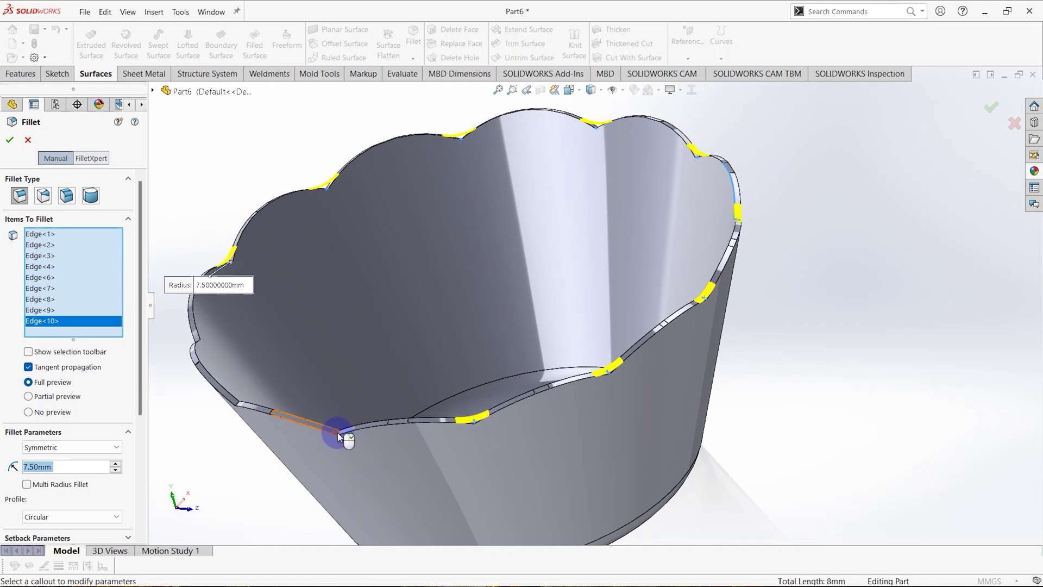
click(338, 435)
middle_drag(342, 431, 425, 390)
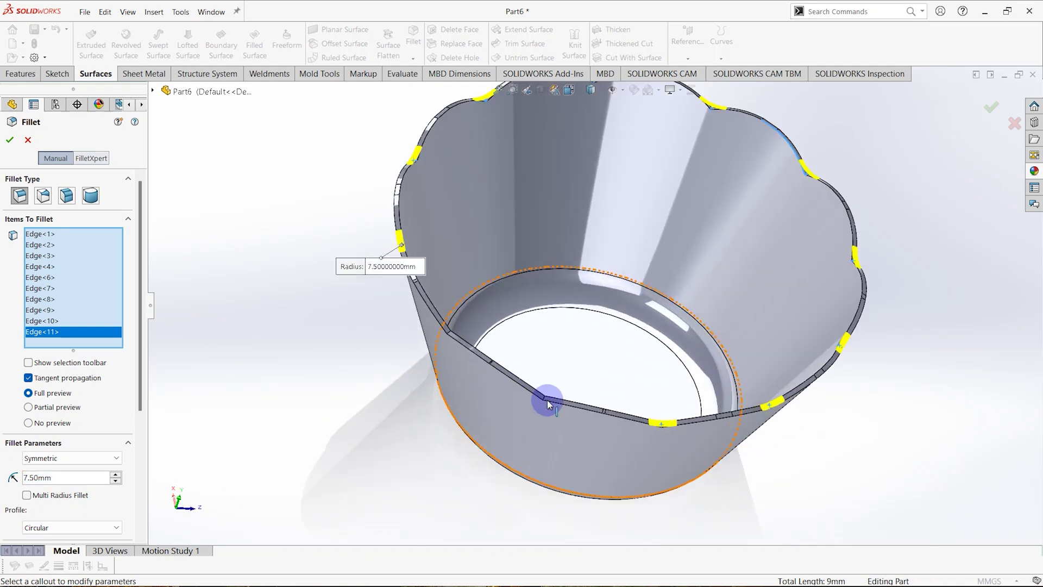
scroll(549, 393, down, 3)
click(551, 391)
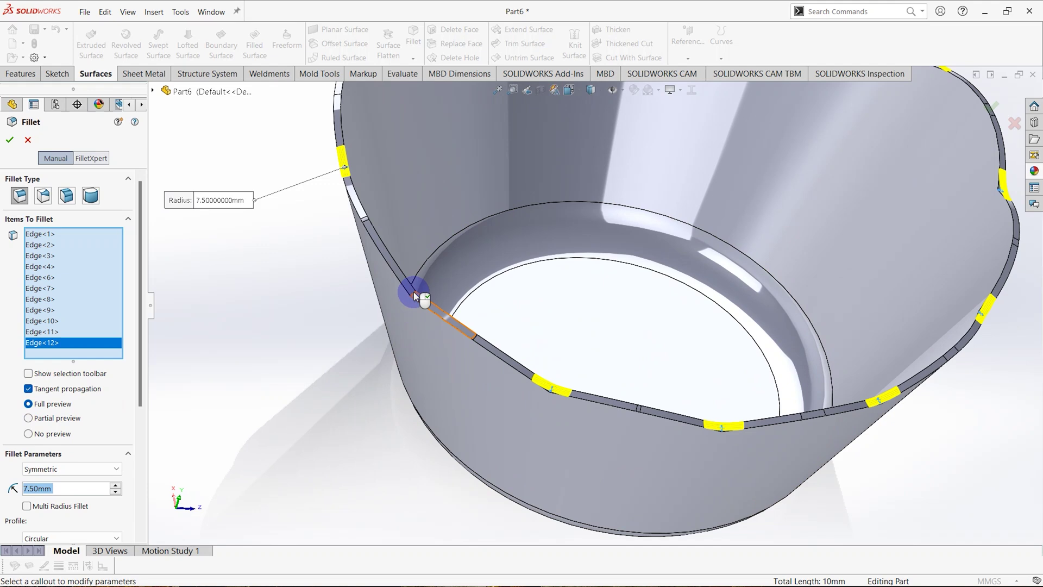
click(413, 292)
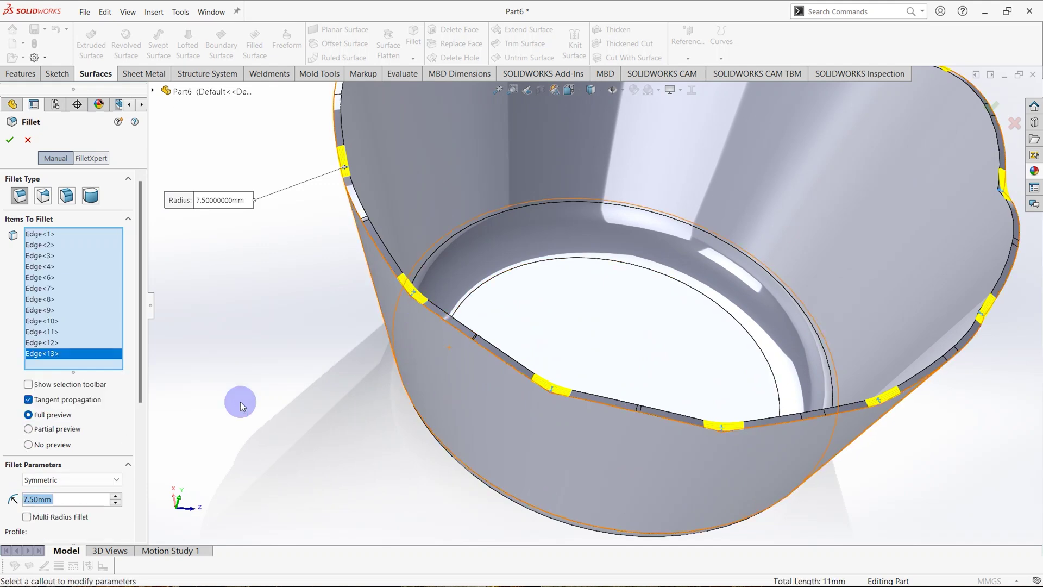
- Set the radius of the rim notch fillets to 3 mm and finish the fillet
text(3)
key(Return)
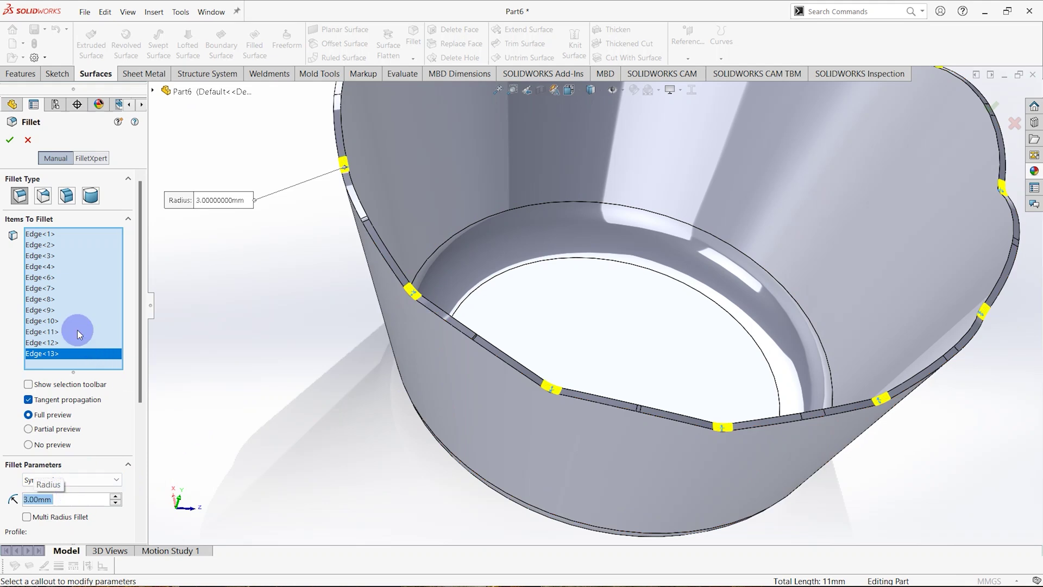
click(14, 138)
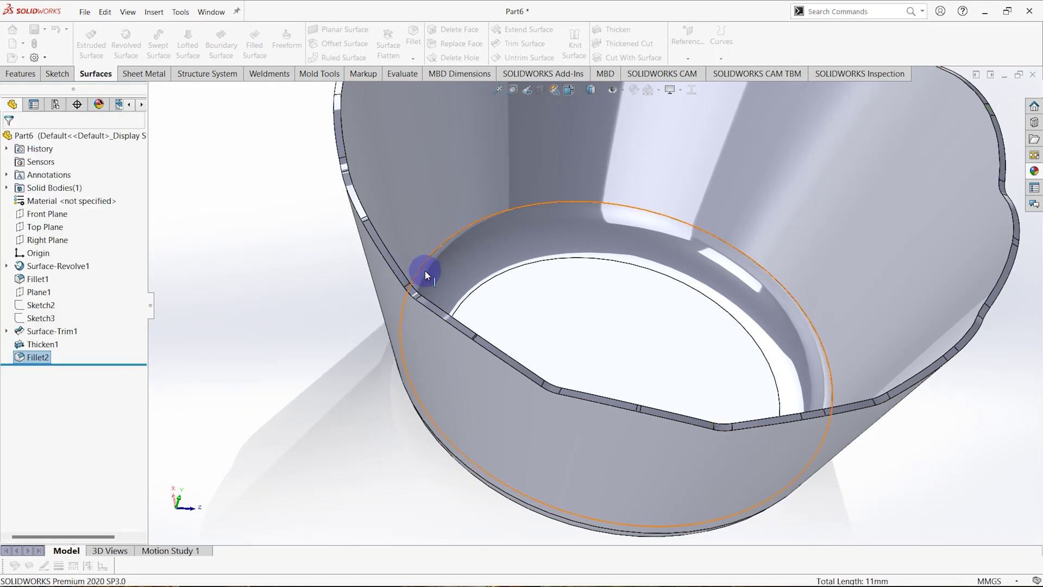
- Round both sides of the scalloped rim with a 0.25 mm fillet applied to the cup's inner and outer wall faces
scroll(625, 293, up, 5)
middle_drag(625, 291, 598, 212)
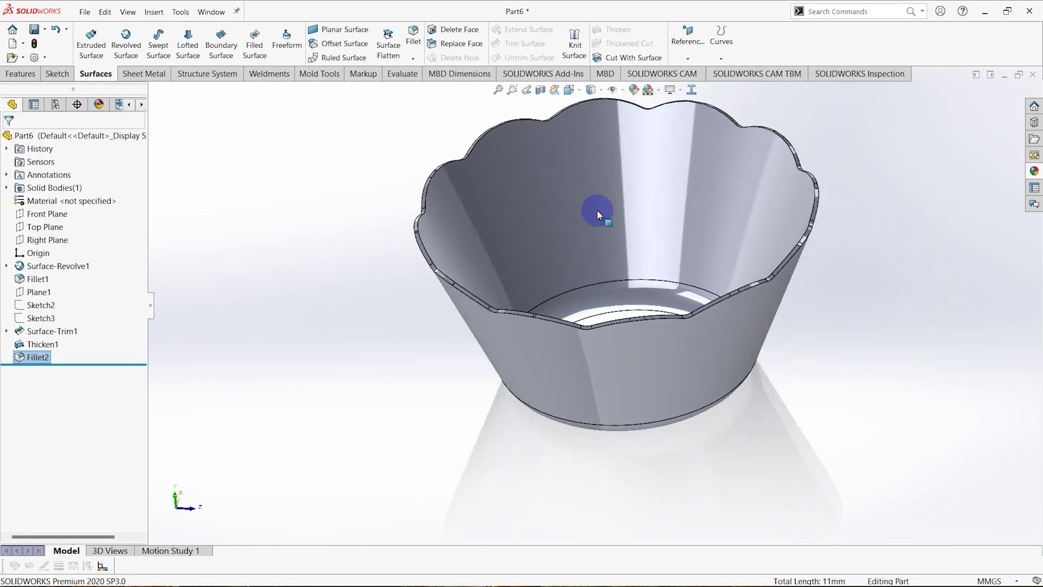
click(418, 39)
scroll(426, 215, down, 5)
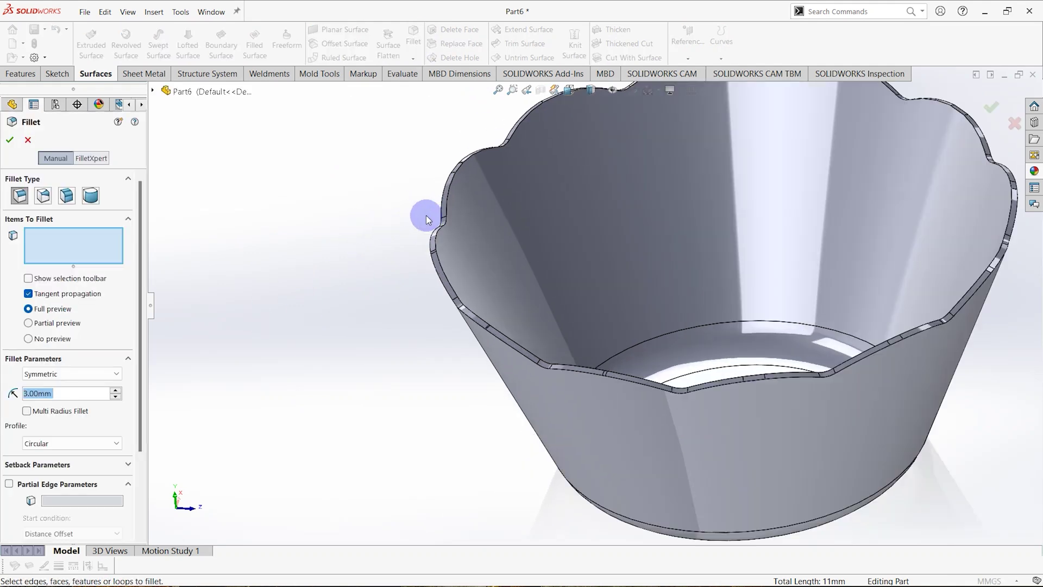
scroll(457, 237, down, 2)
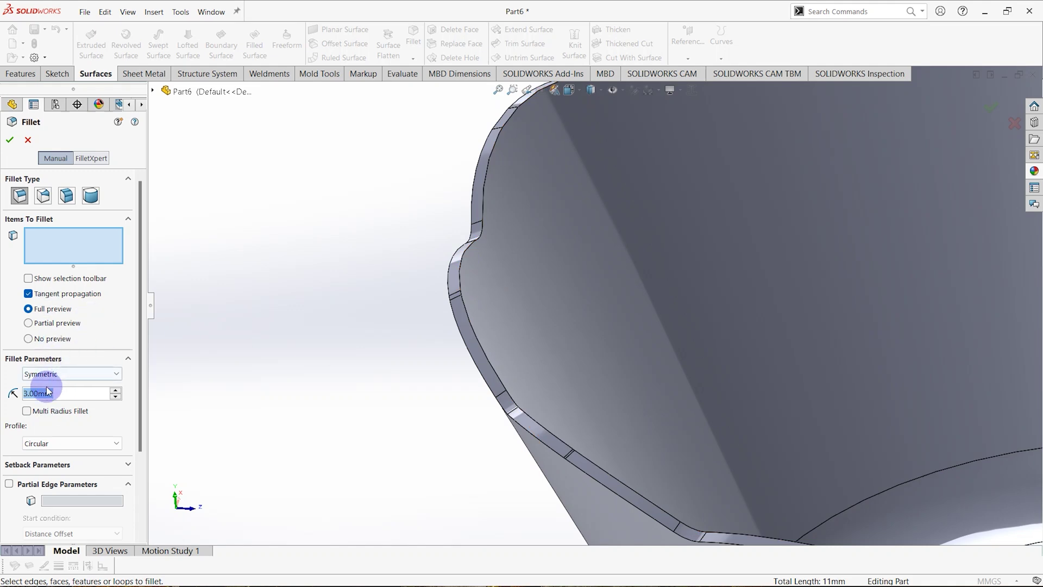
text(0.25)
key(Return)
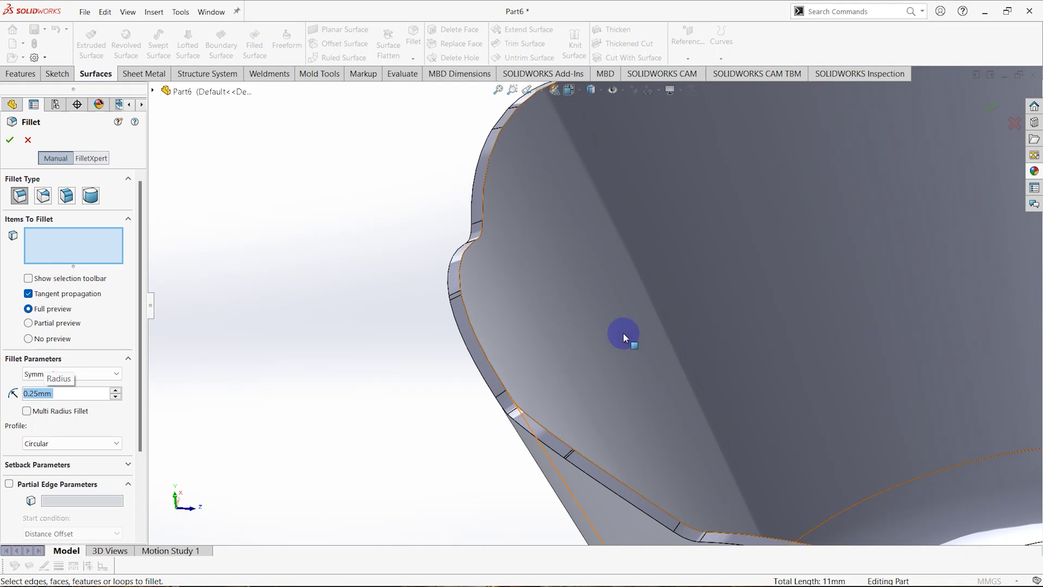
click(470, 379)
middle_drag(473, 373, 651, 343)
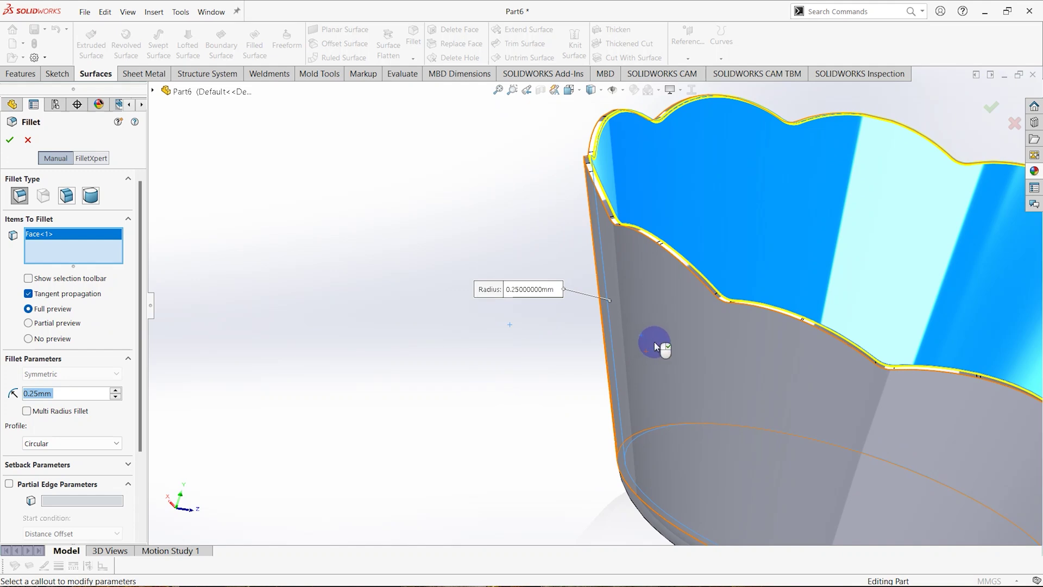
click(637, 343)
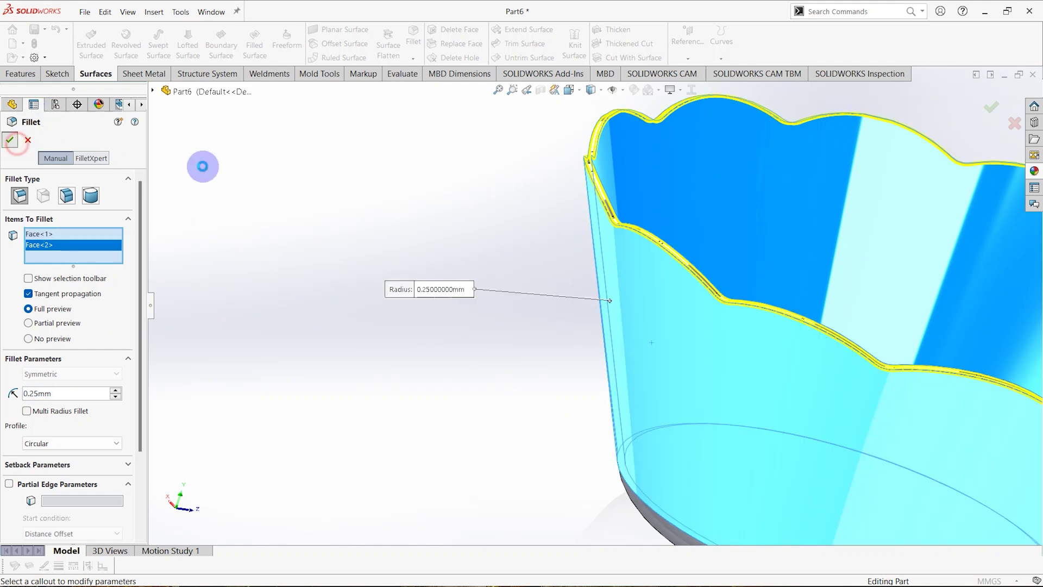
key(Return)
- Start a sketch on the cup's flat underside and draw a circle about 29 mm in diameter centred on the origin
middle_drag(760, 377, 719, 441)
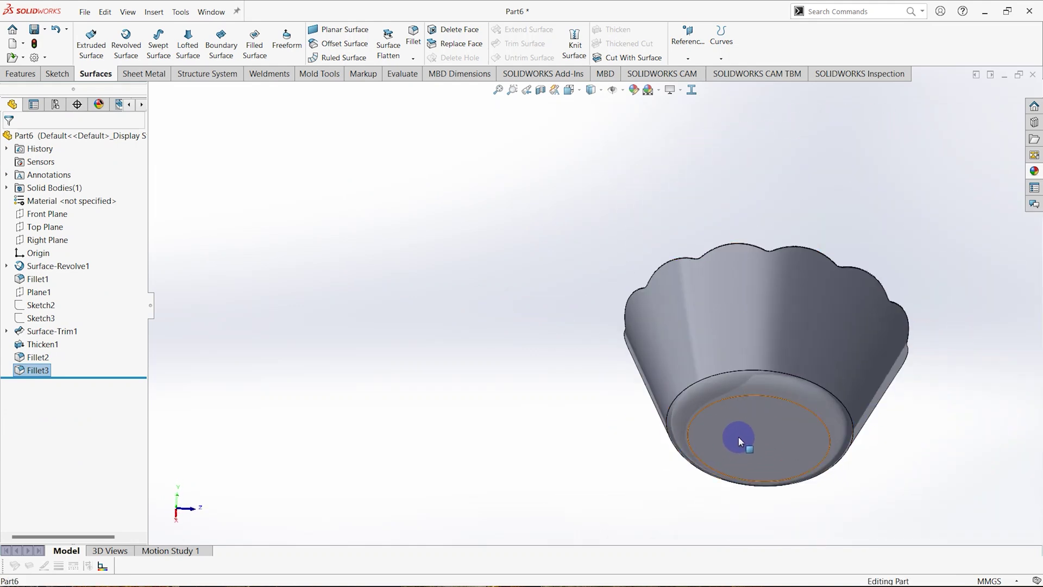
right_click(738, 435)
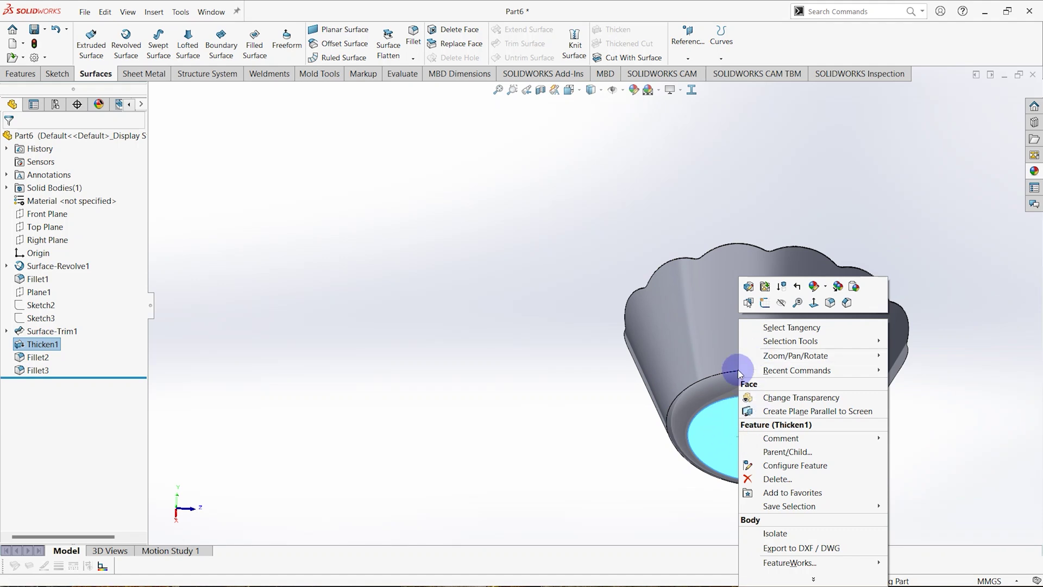
click(764, 303)
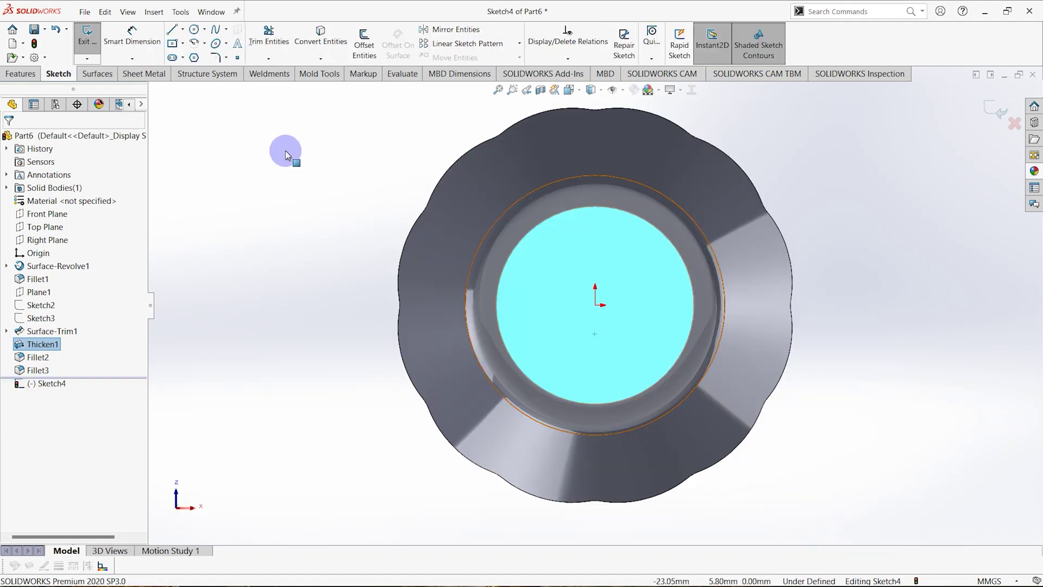
click(193, 30)
drag(596, 306, 573, 244)
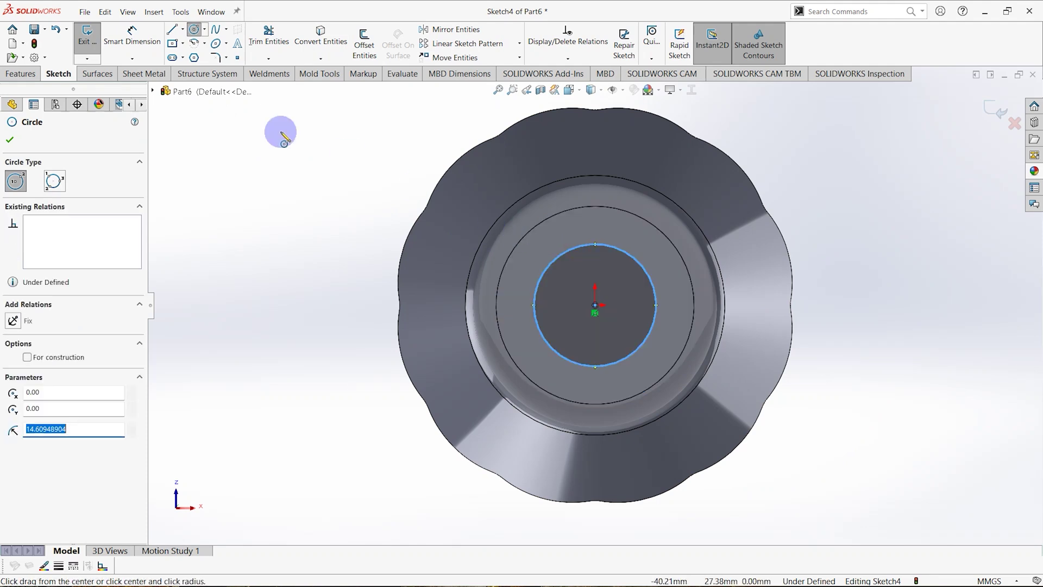
- Dimension the circle on the cup's underside with a diameter of 40 mm
click(134, 37)
click(632, 256)
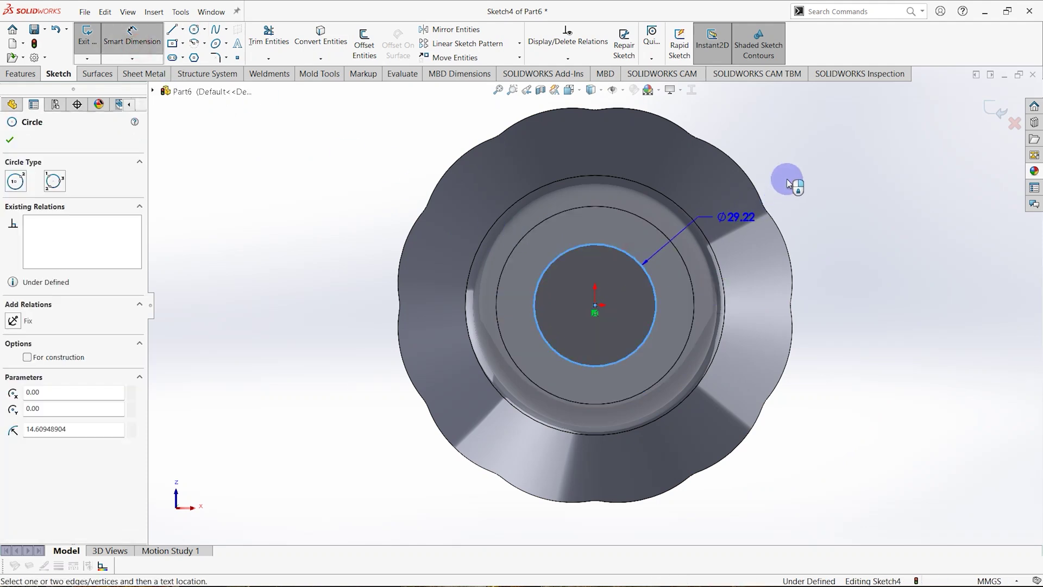
click(795, 175)
text(40)
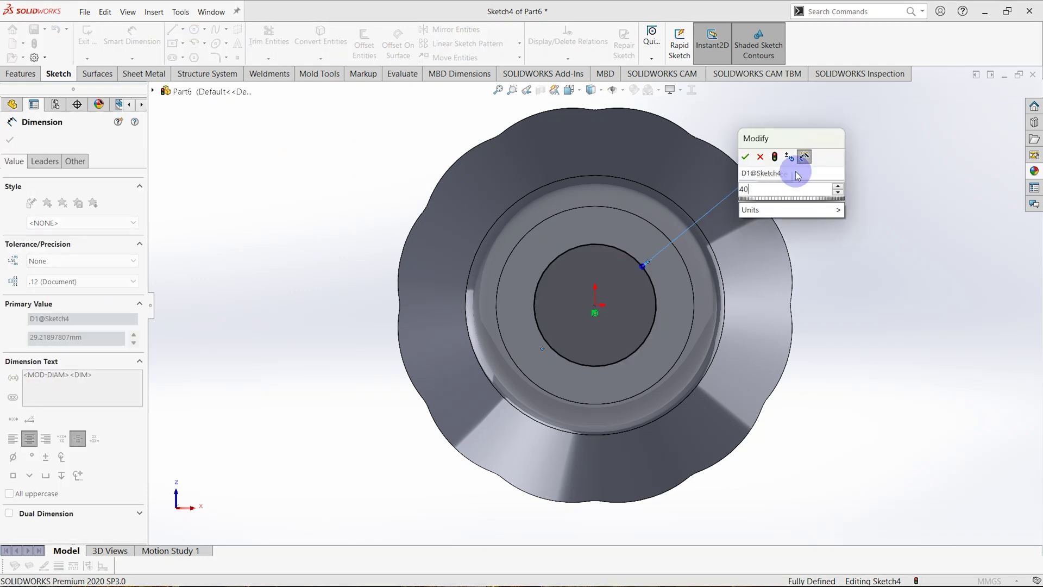
key(Return)
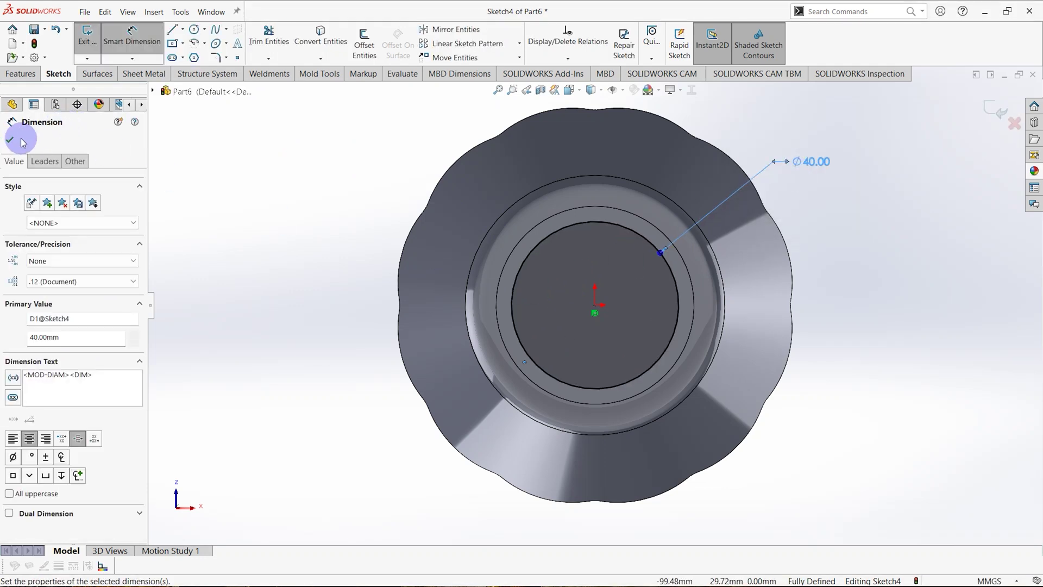
click(12, 140)
- Cut the circle on the cup's underside 0.5 mm deep as a blind extruded cut
click(26, 74)
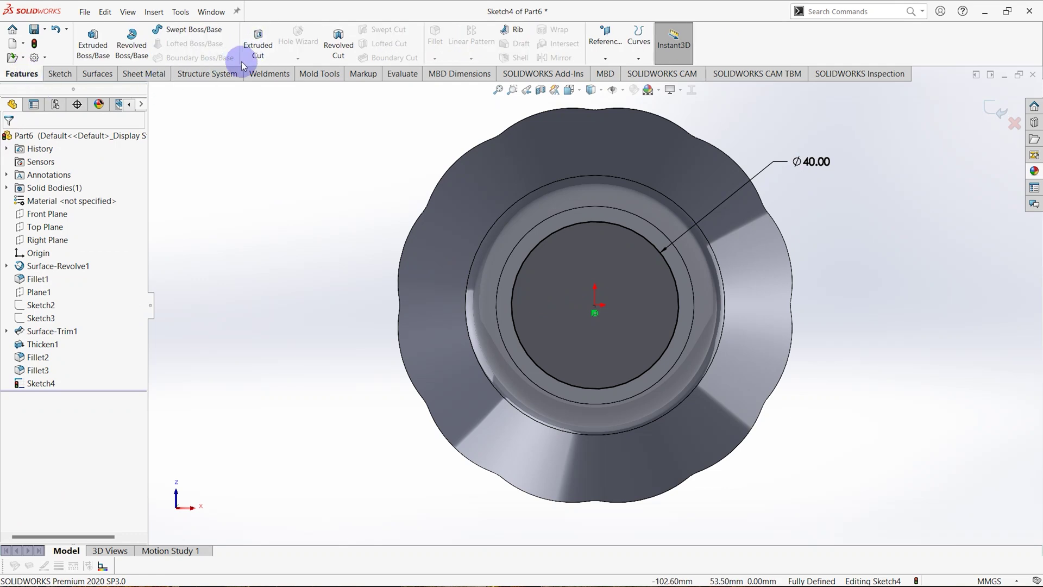
click(257, 55)
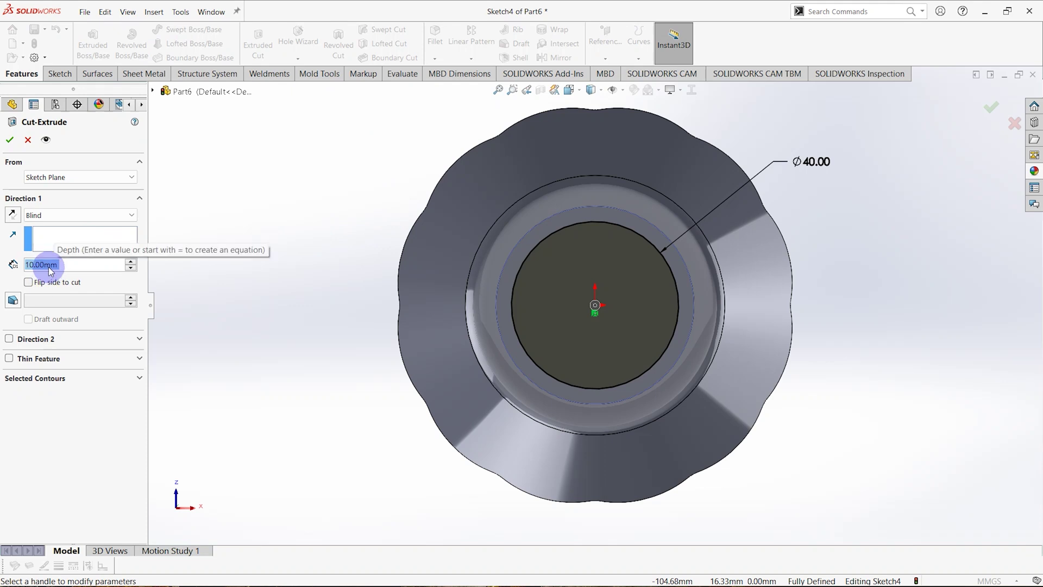
text(0.5)
key(Return)
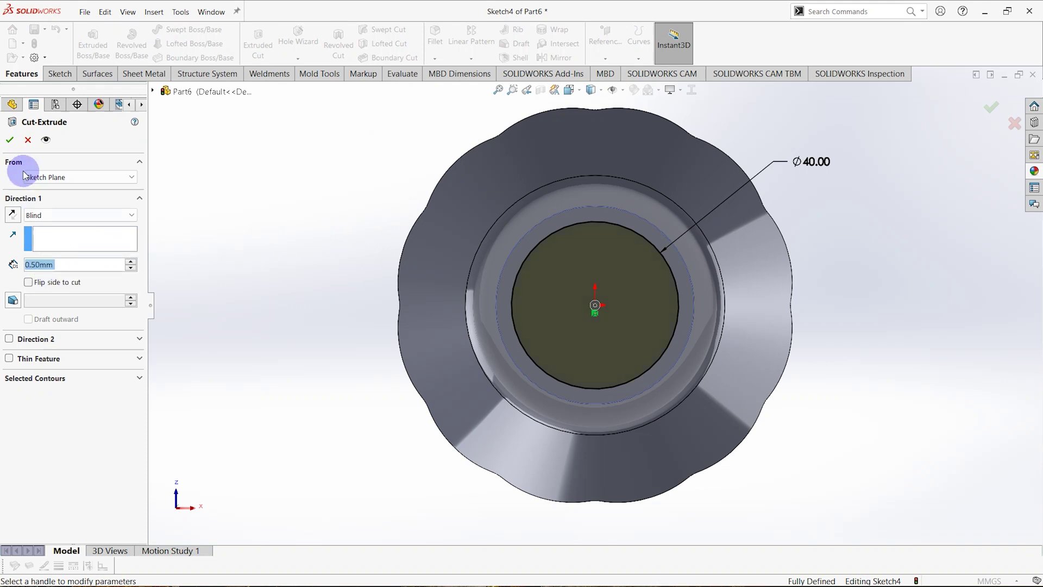
click(10, 140)
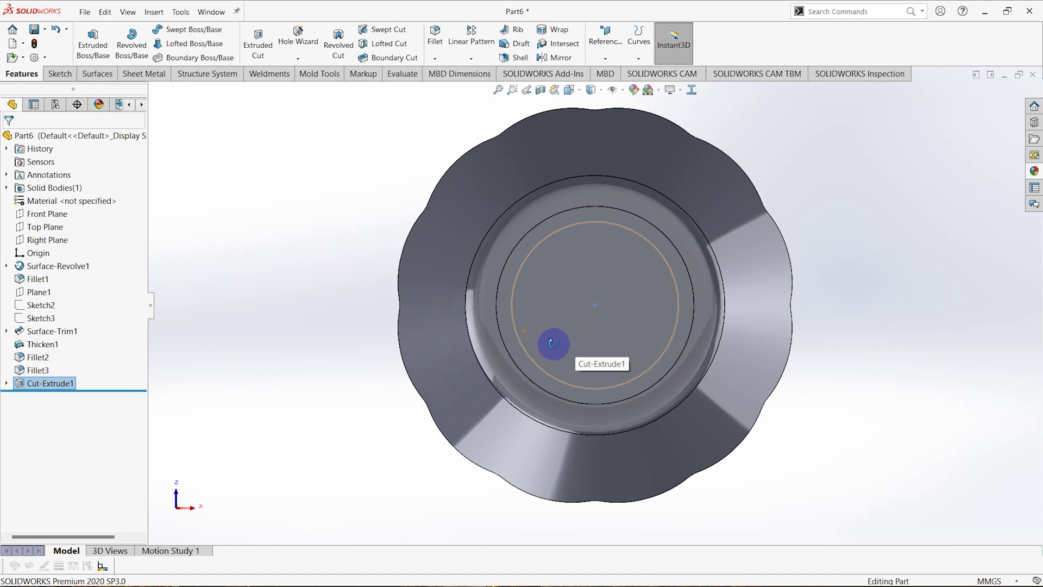
- Fillet the underside recess with a 0.25 mm radius, applied to its floor face and its outer circular edge
middle_drag(553, 344, 536, 351)
scroll(491, 324, down, 5)
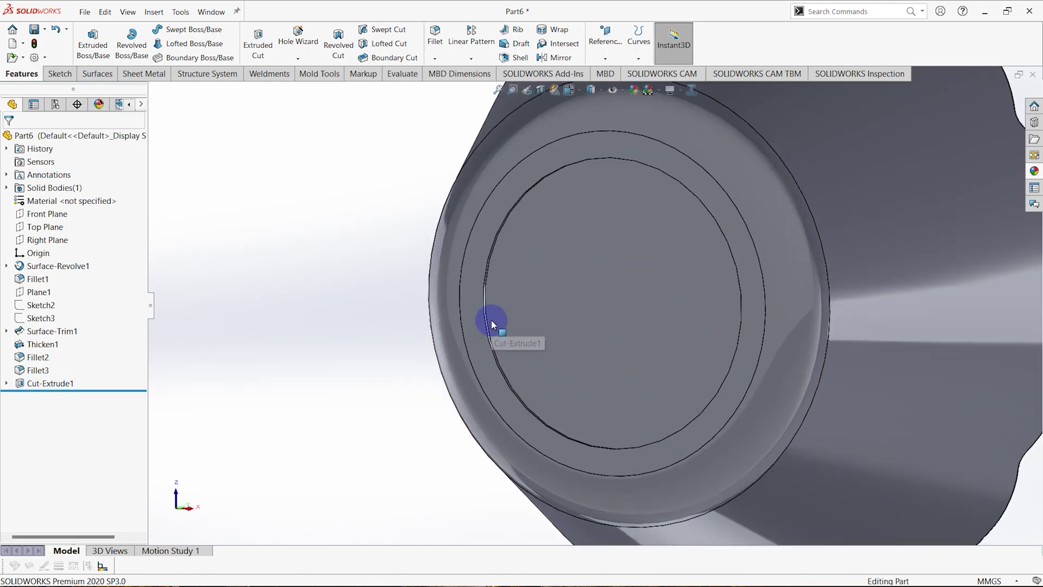
click(491, 325)
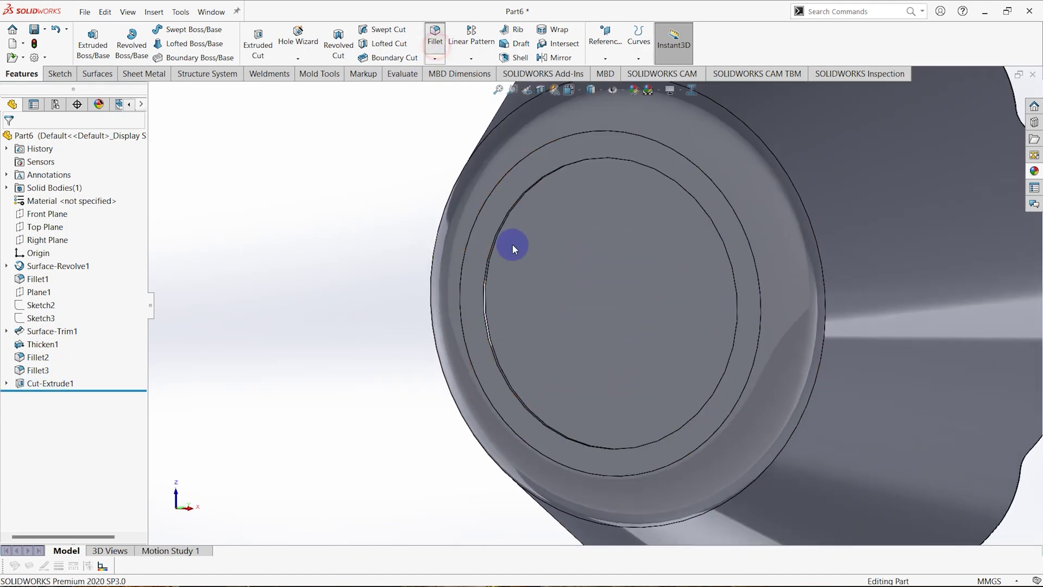
scroll(511, 259, down, 6)
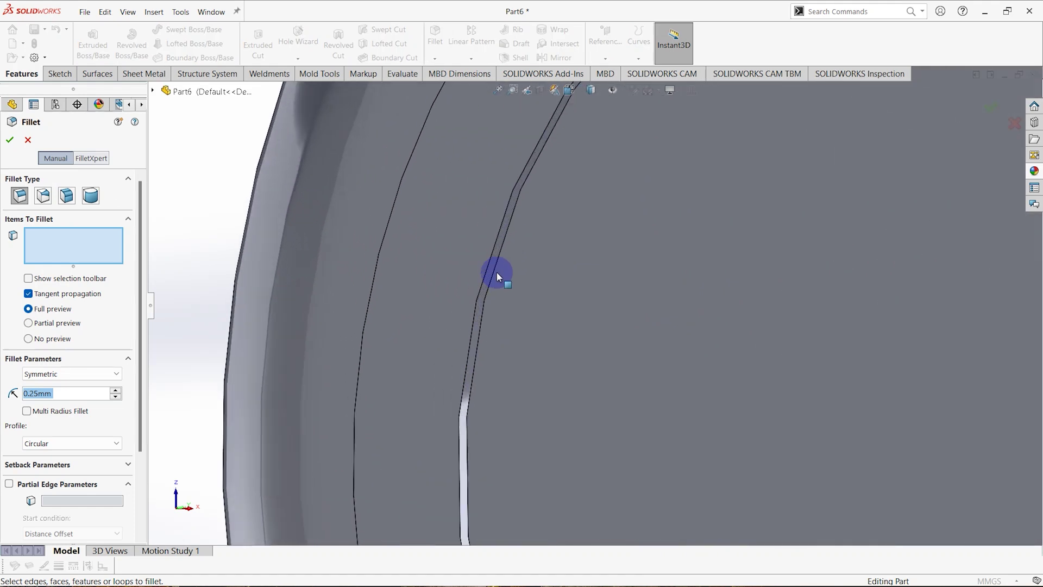
click(494, 269)
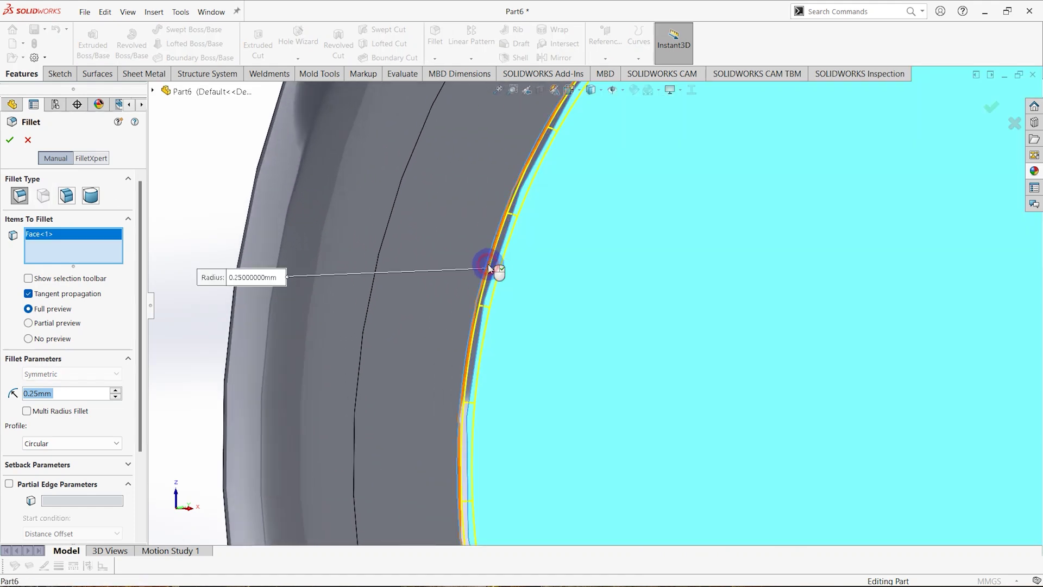
click(488, 268)
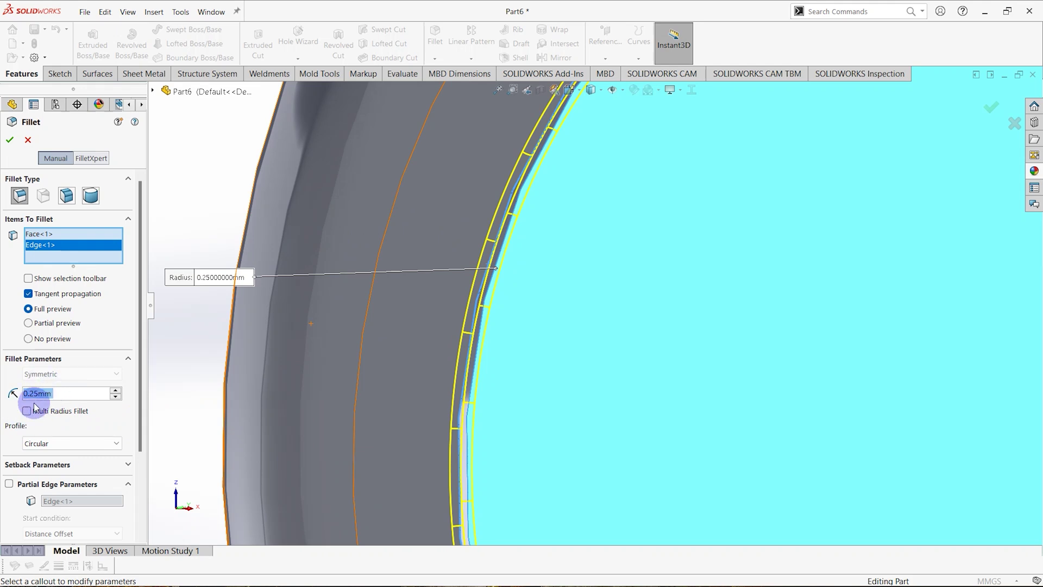
click(11, 141)
scroll(475, 290, up, 5)
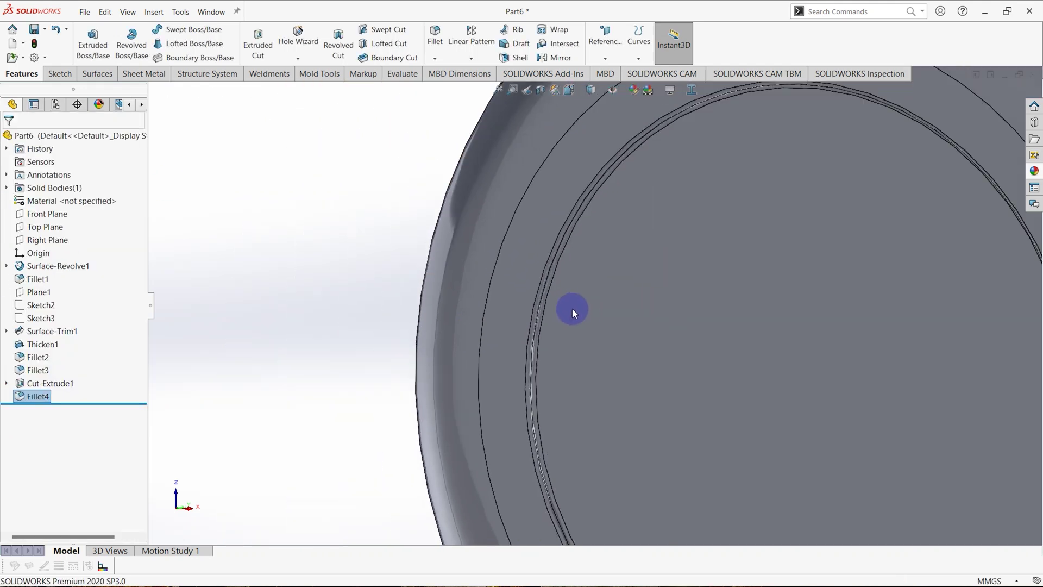
- Start a sketch on the cup's flat inner floor and draw a circle about 28 mm in diameter centred on the origin
scroll(592, 305, up, 3)
middle_drag(612, 303, 500, 254)
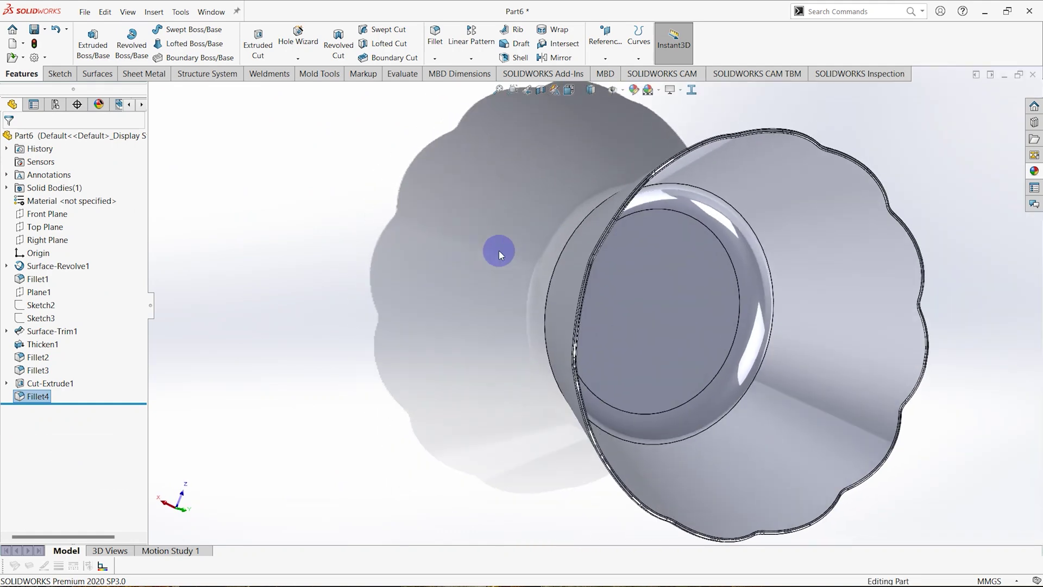
right_click(642, 293)
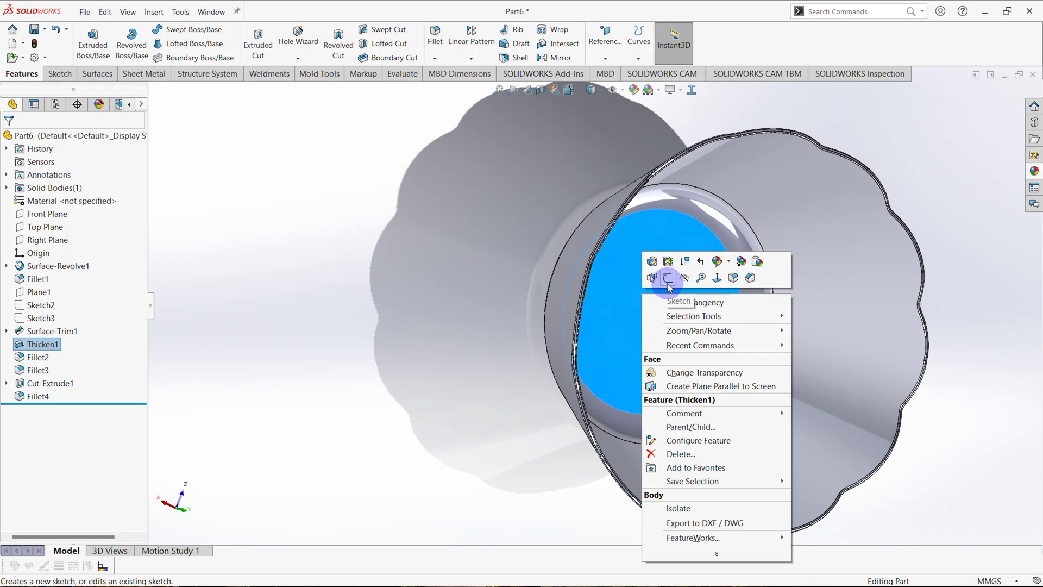
click(669, 278)
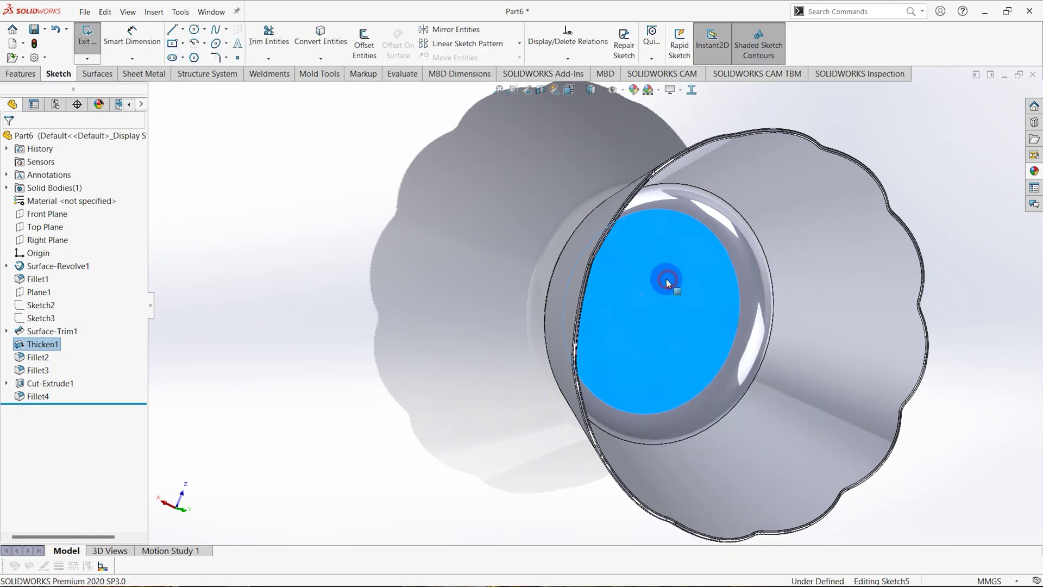
click(194, 31)
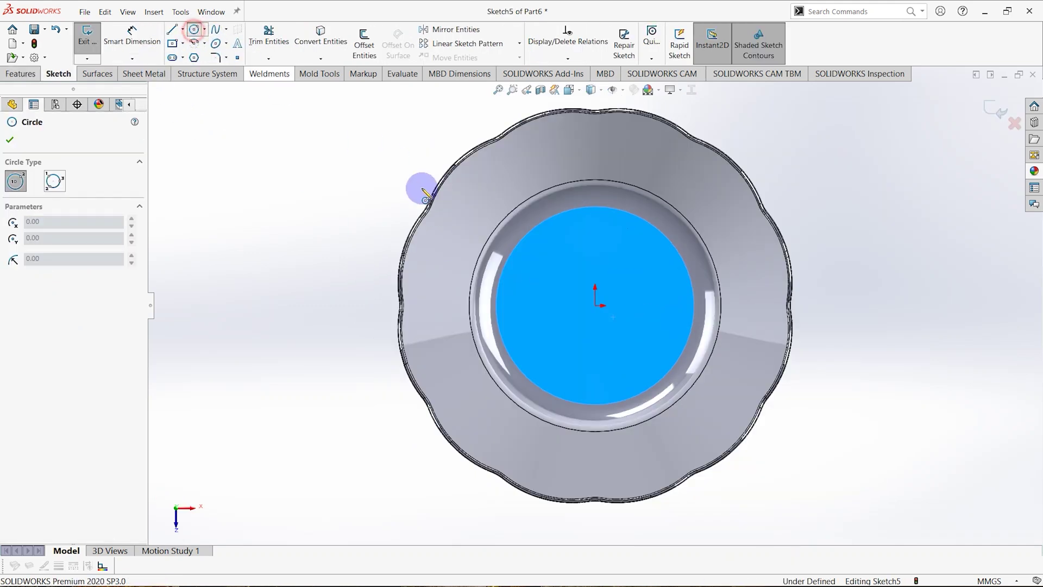
click(596, 306)
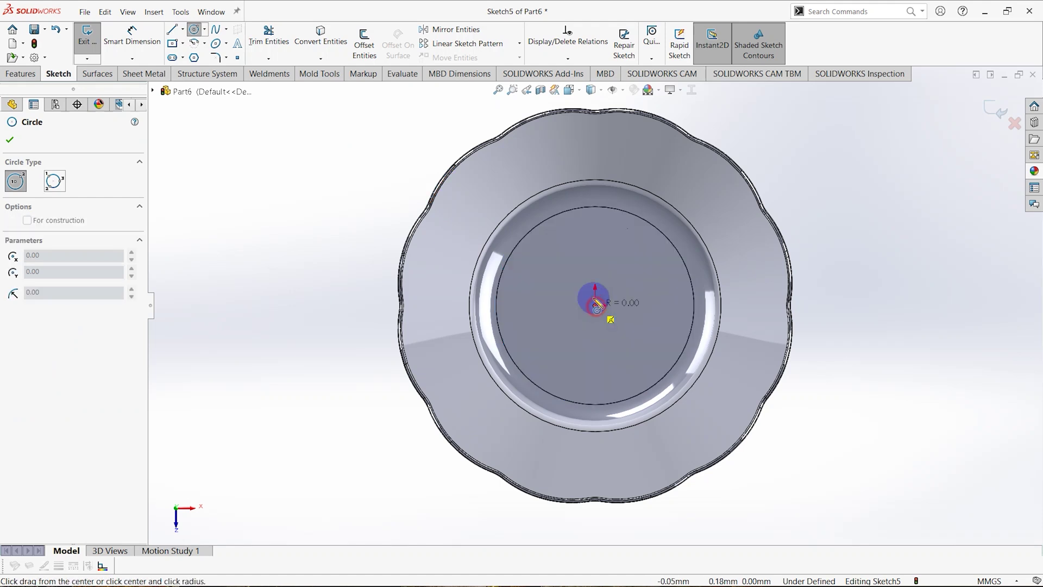
click(596, 248)
- Dimension the circle on the cup's inner floor with a diameter of 40 mm
click(130, 53)
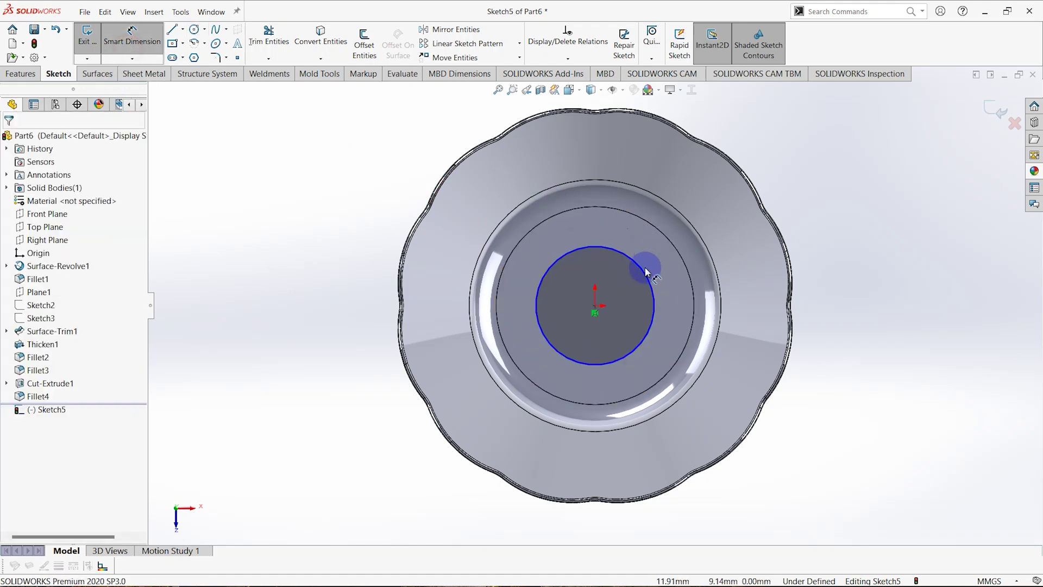
click(644, 272)
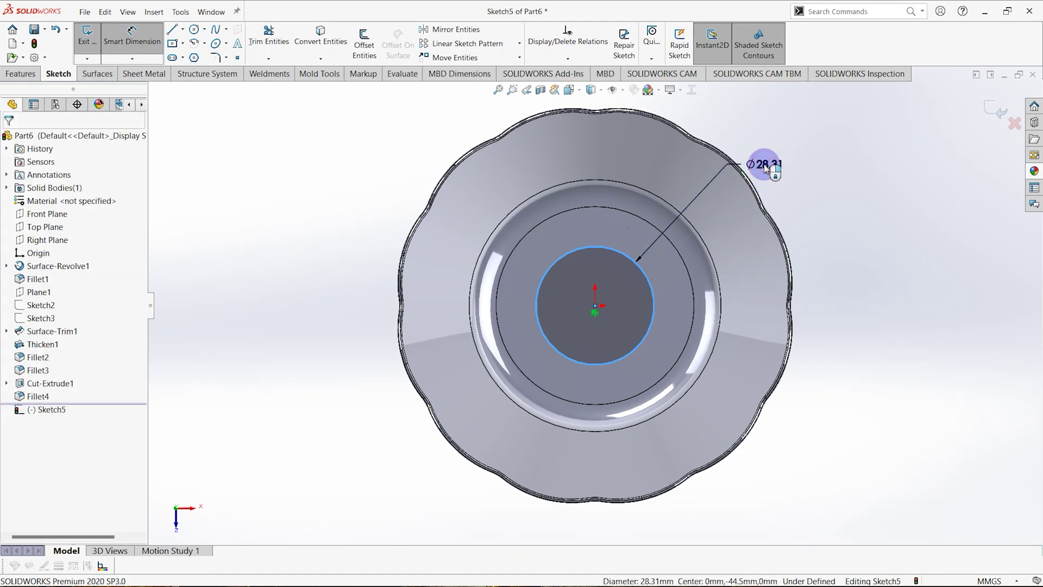
click(763, 166)
text(40)
key(Return)
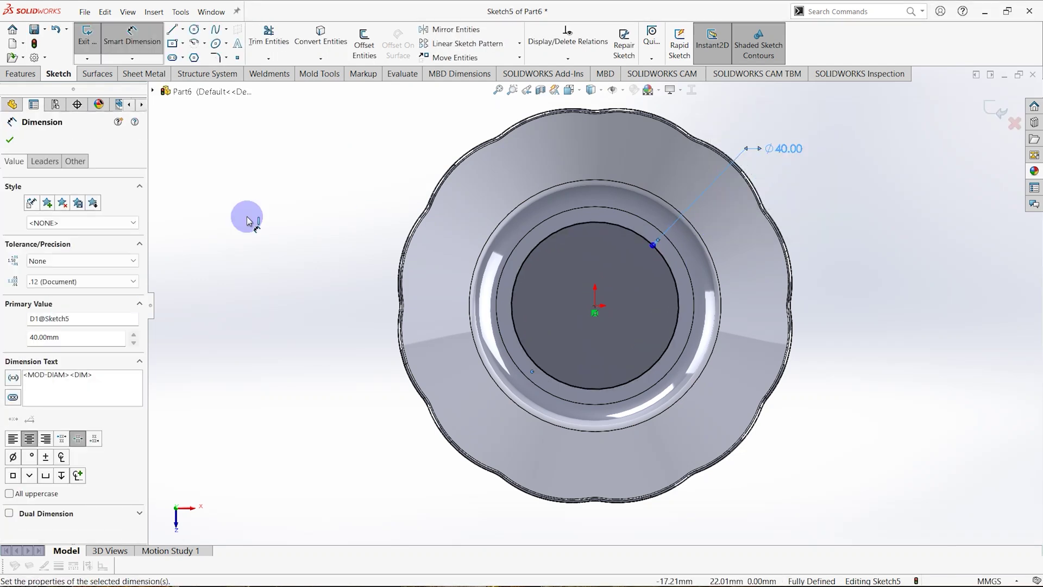
click(9, 142)
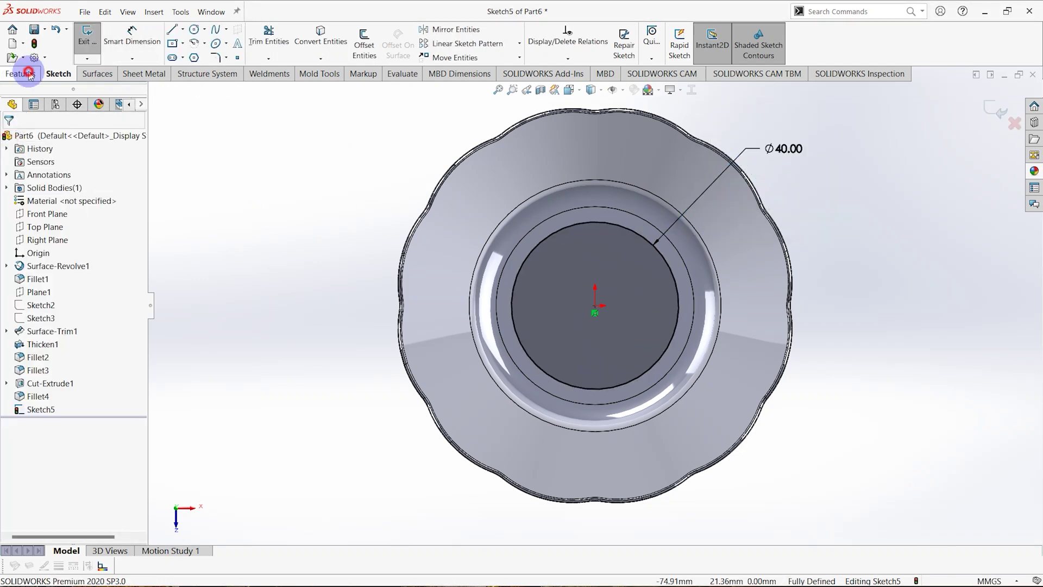
- Extrude the circle on the inner floor as a blind boss 0.5 mm high, merged with the cup
click(29, 73)
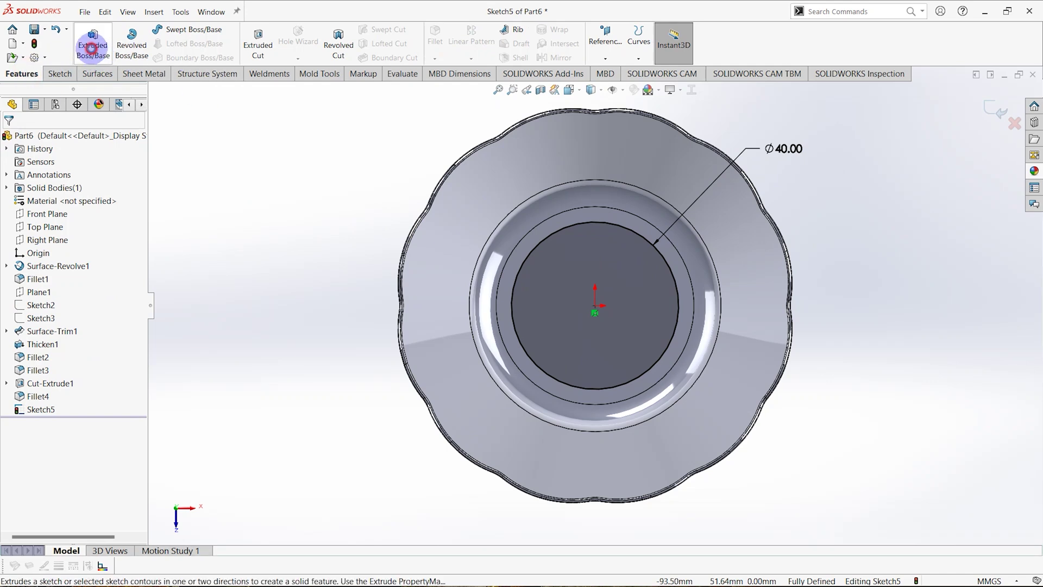
click(94, 49)
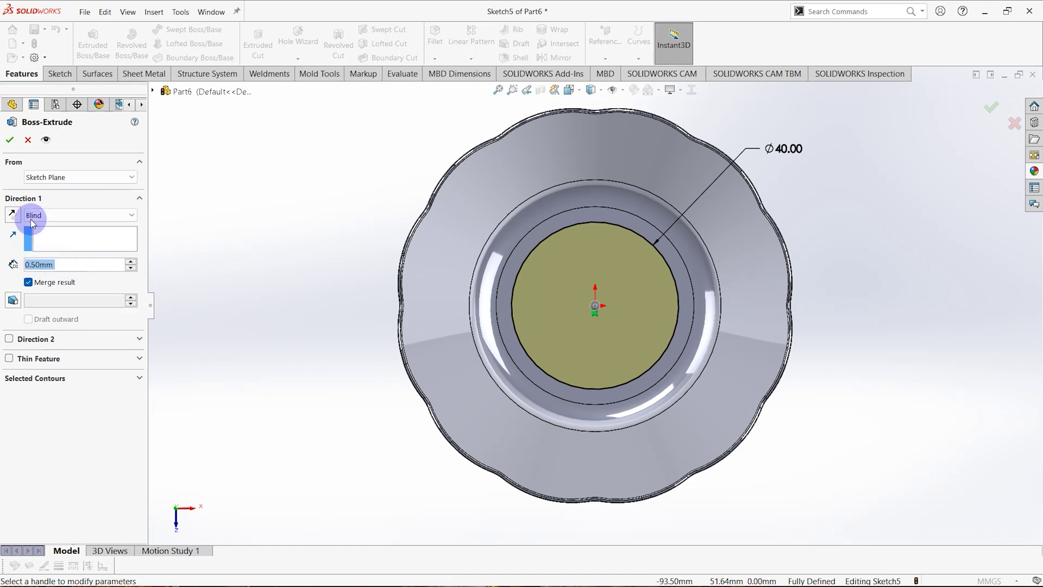
click(10, 139)
- Fillet the upper and lower circular edges of the raised disc on the inner floor with a 0.25 mm radius
middle_drag(557, 334, 526, 337)
scroll(511, 373, down, 5)
scroll(512, 372, down, 8)
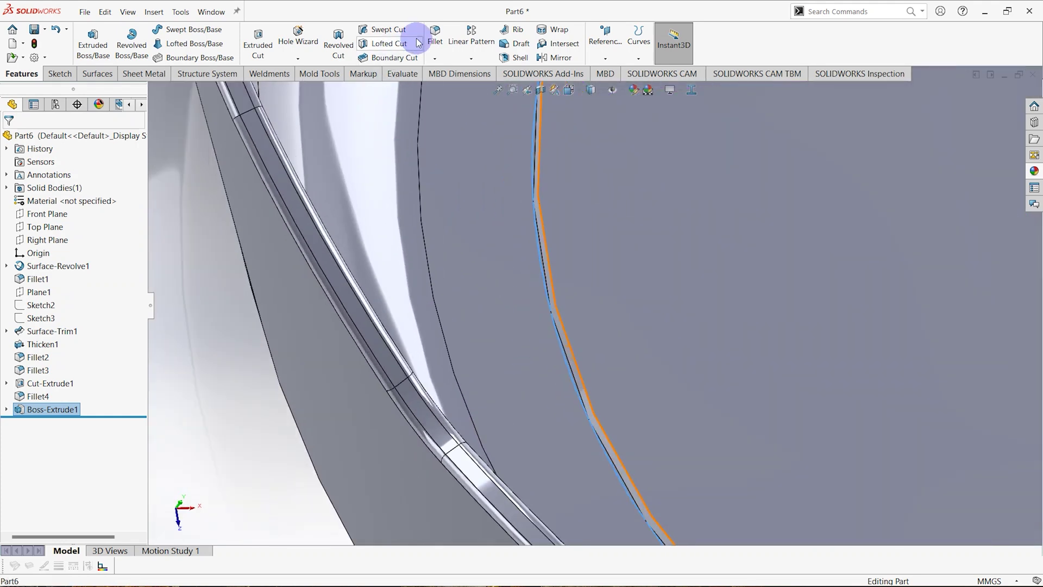
click(434, 38)
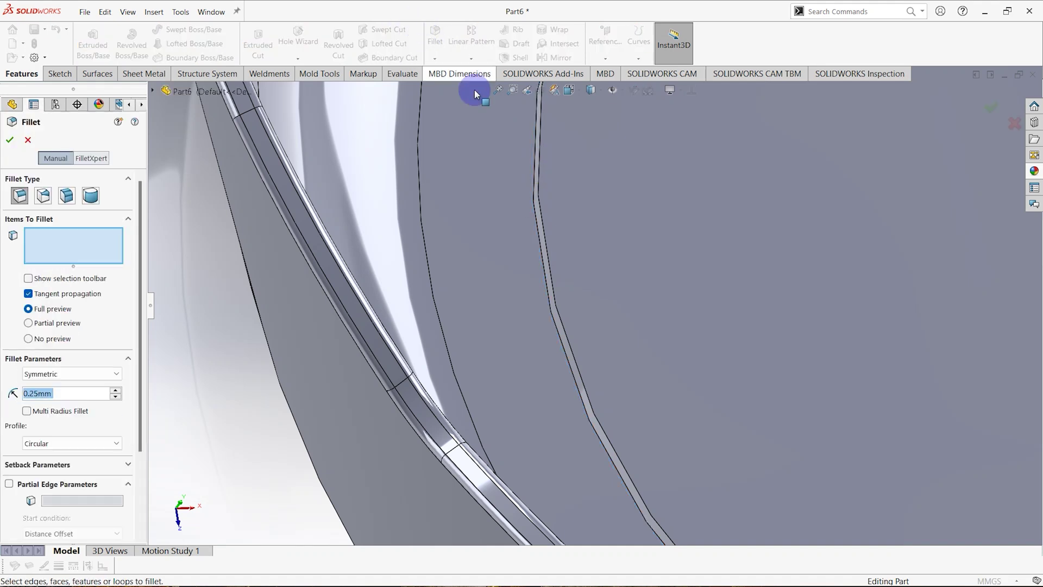
click(537, 130)
click(534, 128)
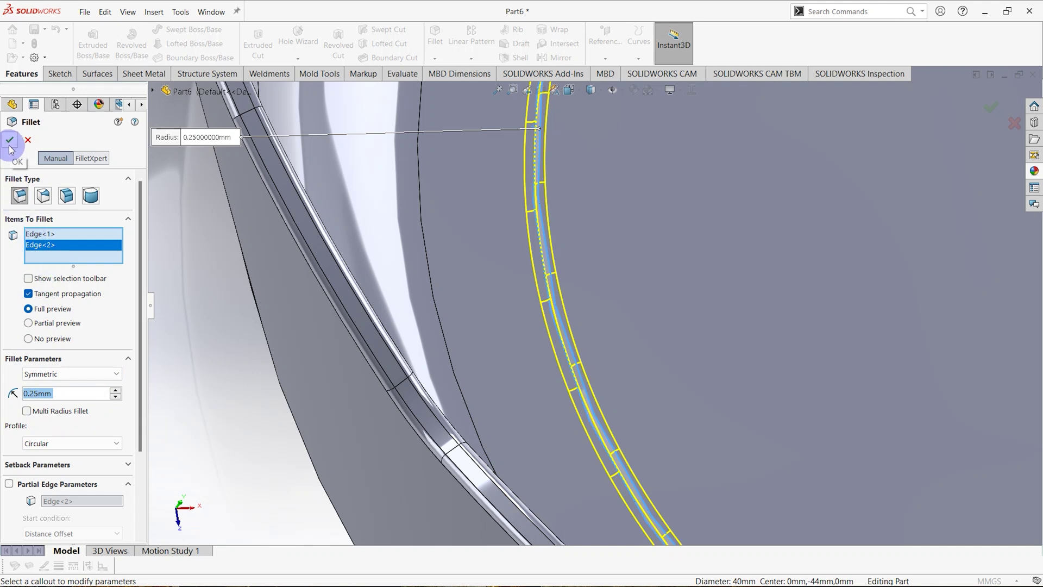
scroll(582, 292, up, 5)
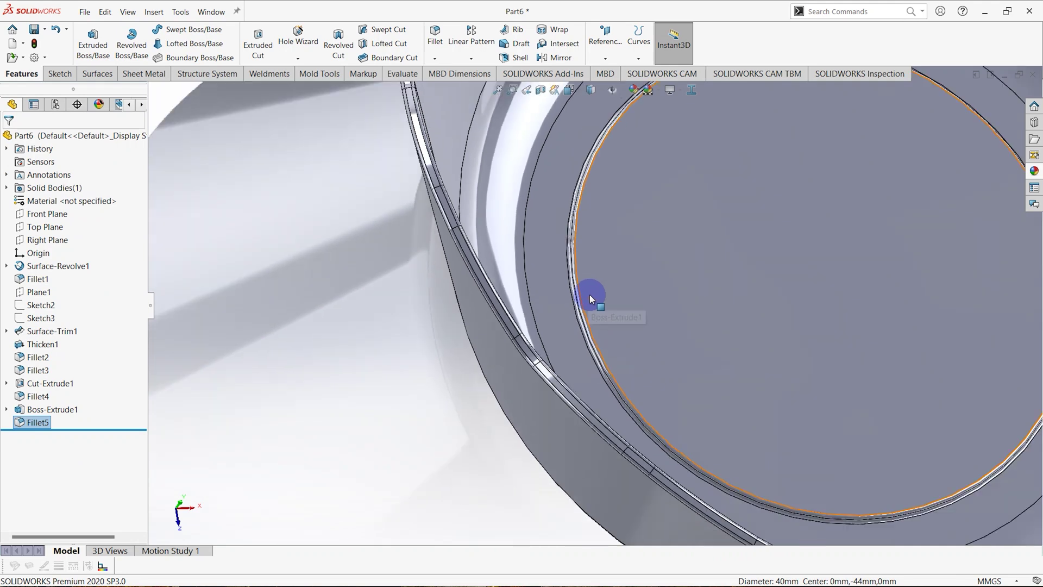
- Apply the blue high gloss plastic appearance to the whole cup
scroll(604, 318, up, 5)
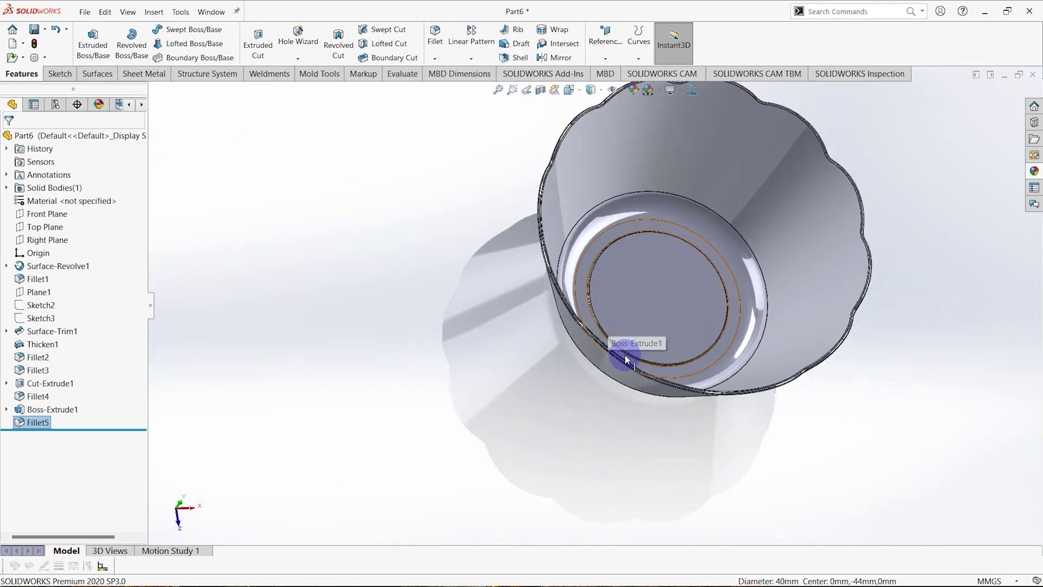
middle_drag(634, 326, 1001, 168)
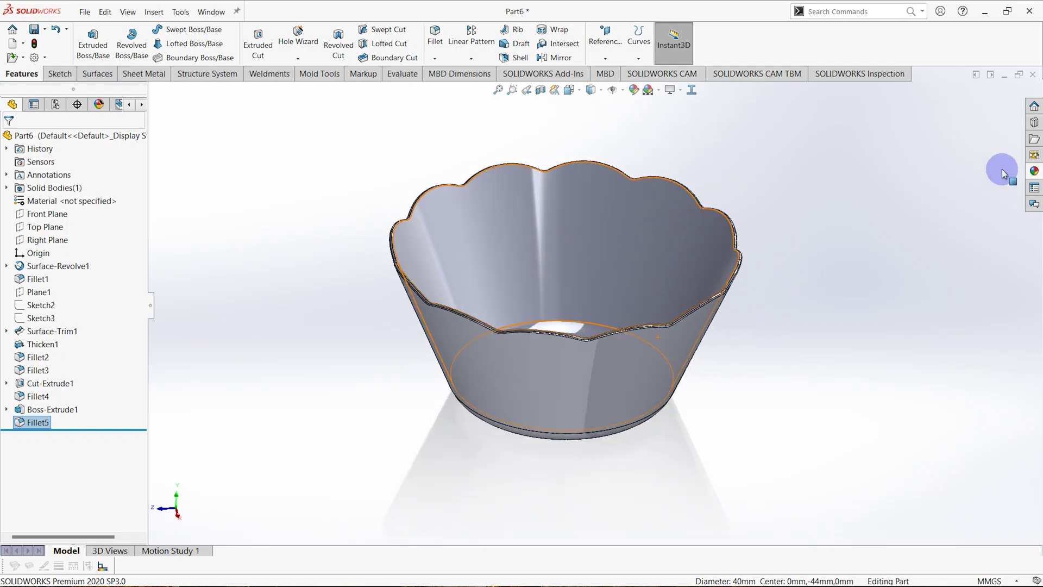
click(1034, 171)
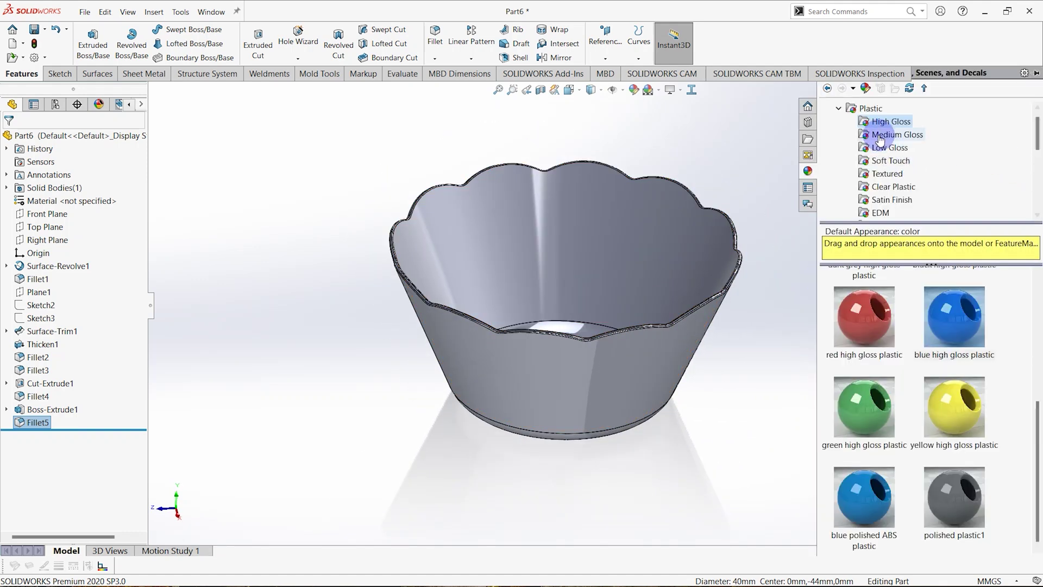
click(839, 108)
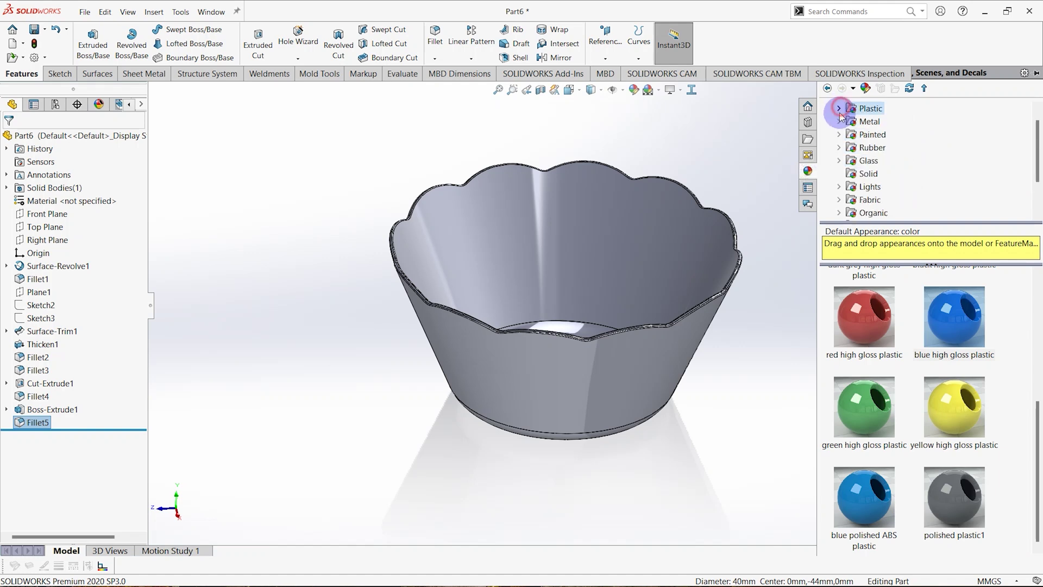
click(837, 108)
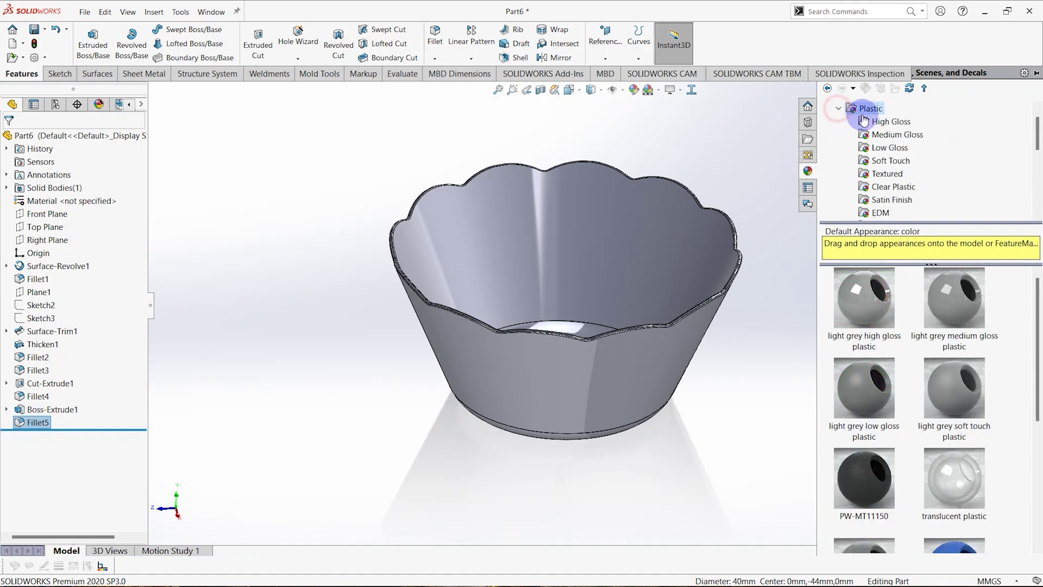
click(898, 122)
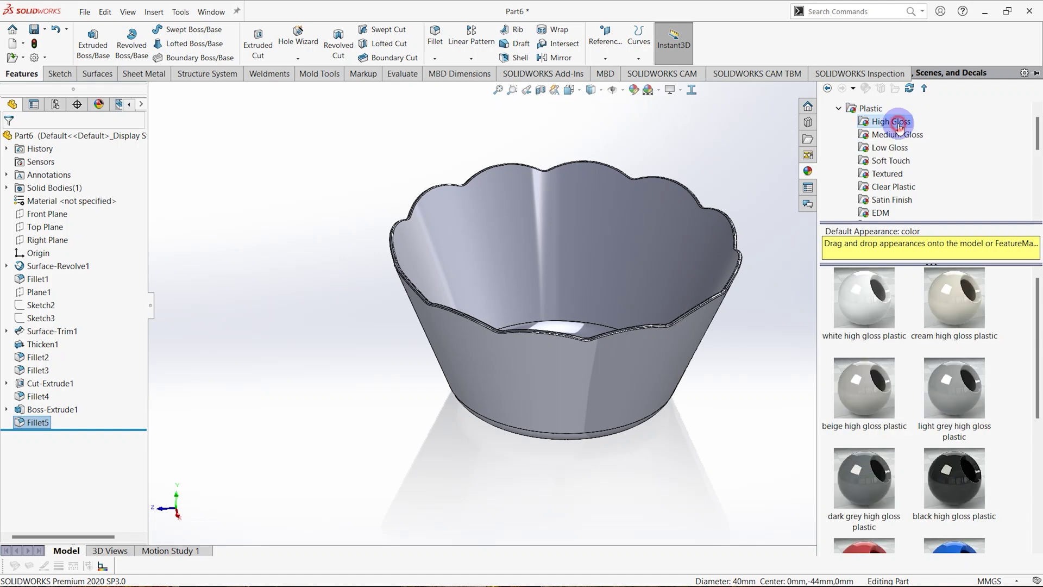
scroll(943, 416, down, 4)
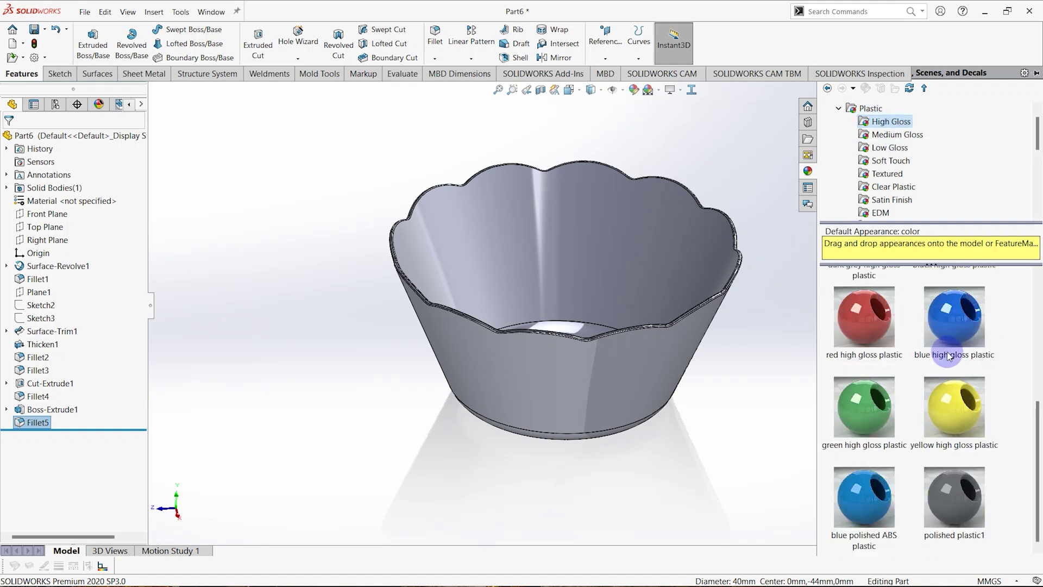
click(952, 329)
drag(950, 324, 636, 265)
click(640, 266)
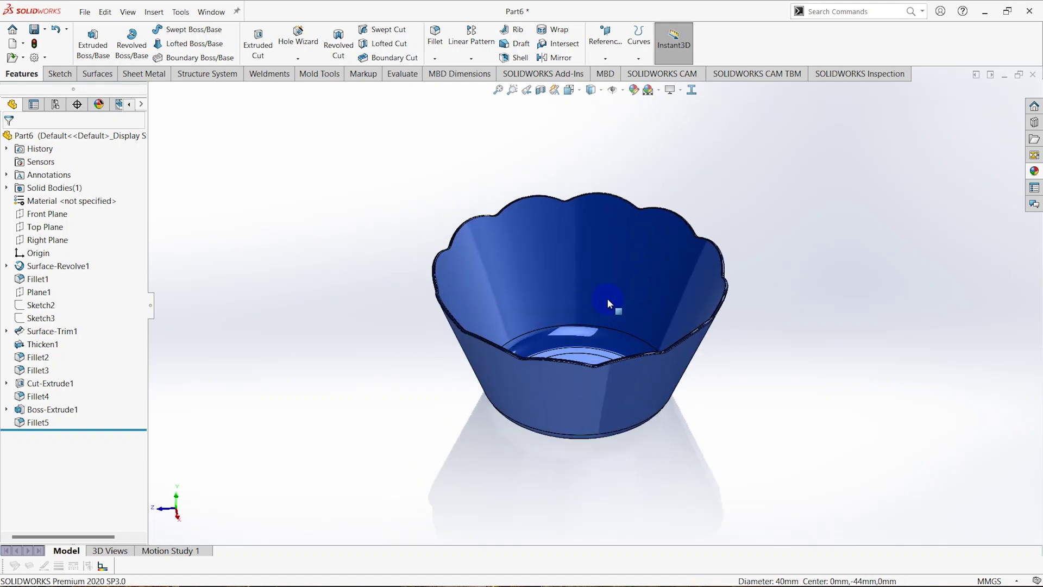
middle_drag(628, 301, 666, 315)
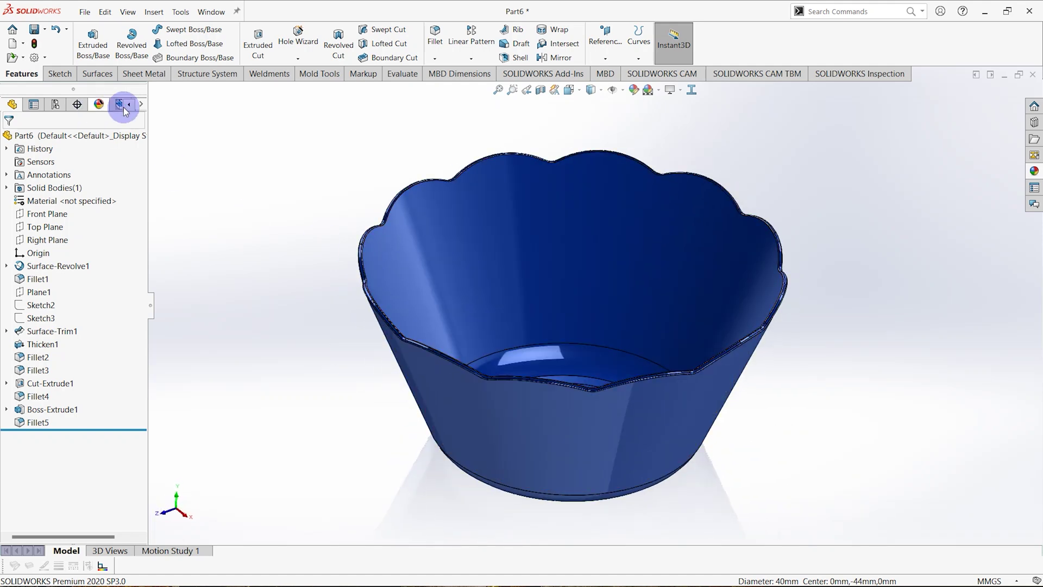
middle_drag(540, 232, 607, 376)
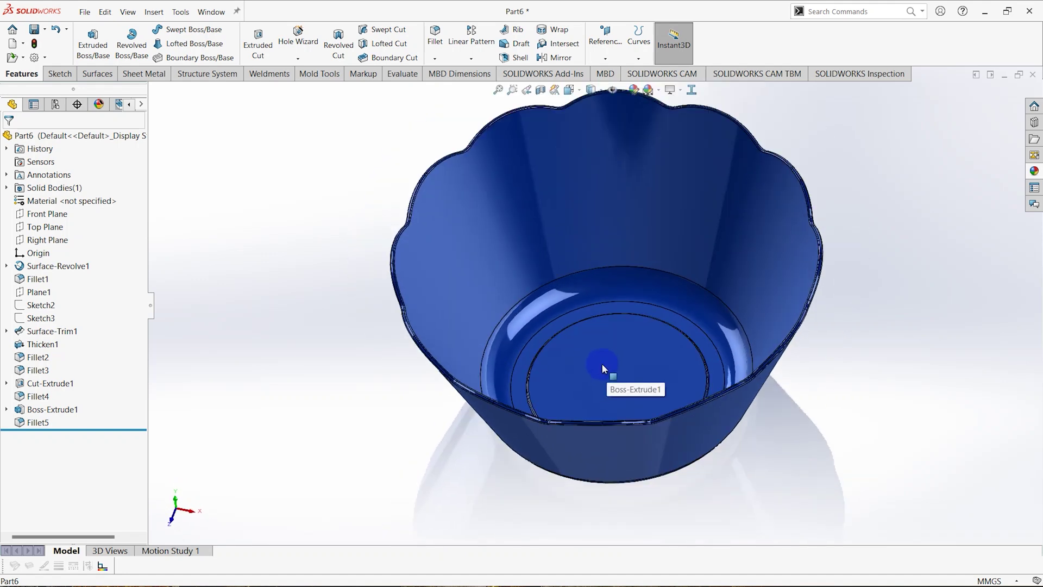